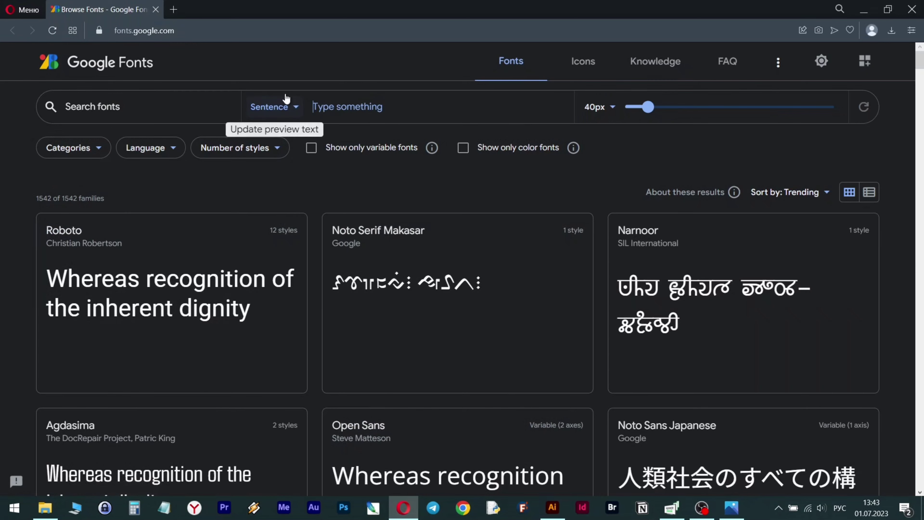
Step: Set the preview text to ПАСТА and look through the font families for one that renders the Cyrillic word well
type("ПАСТА")
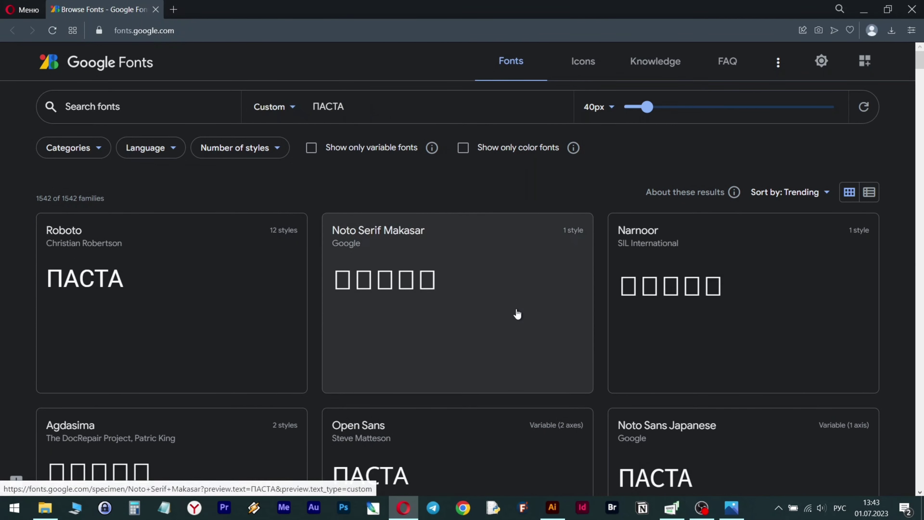
scroll(517, 313, "down", 8)
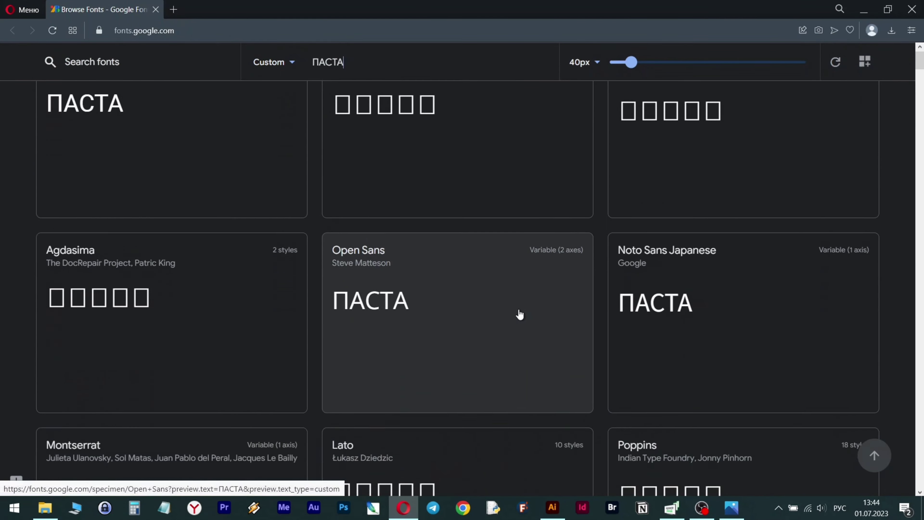
scroll(519, 313, "down", 15)
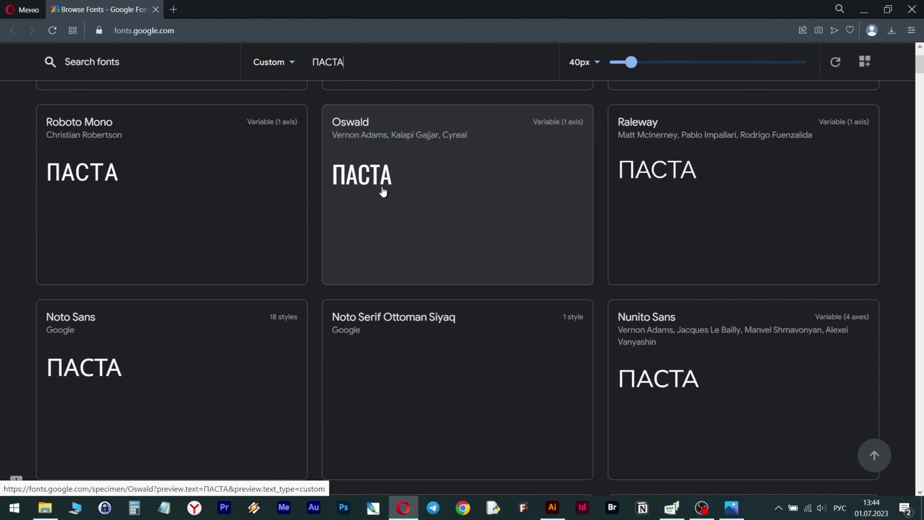
scroll(395, 197, "down", 12)
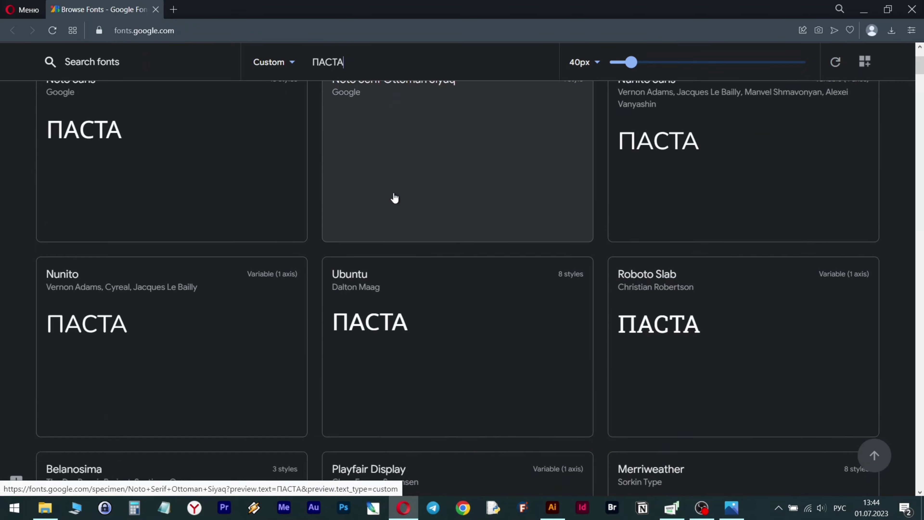
scroll(394, 198, "down", 20)
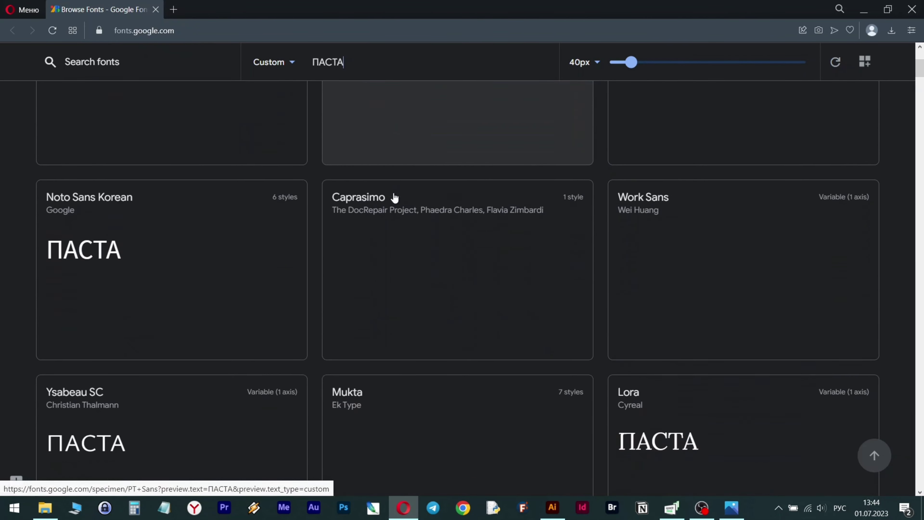
scroll(421, 208, "down", 15)
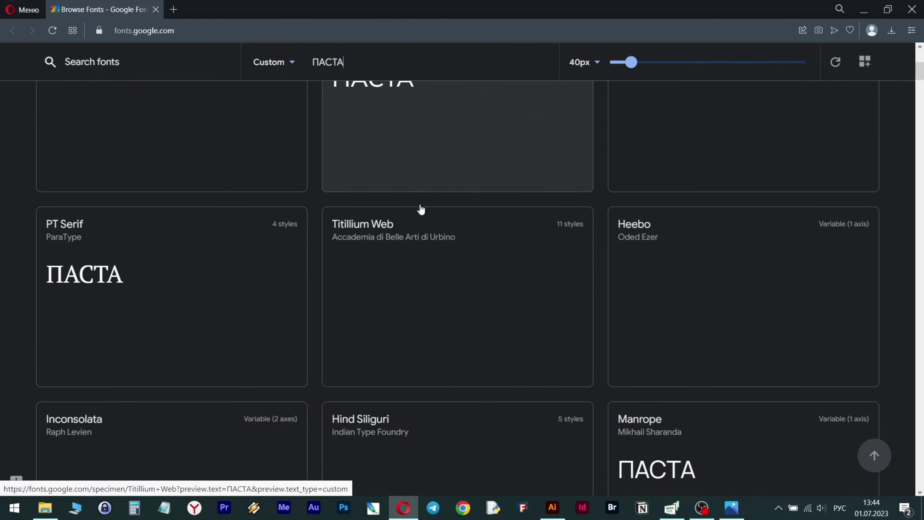
scroll(420, 209, "down", 15)
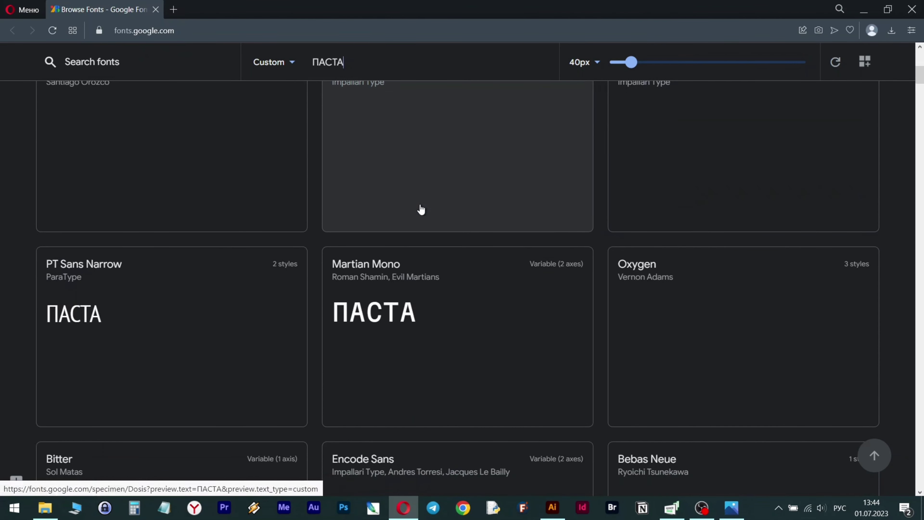
scroll(421, 209, "down", 20)
scroll(420, 209, "down", 6)
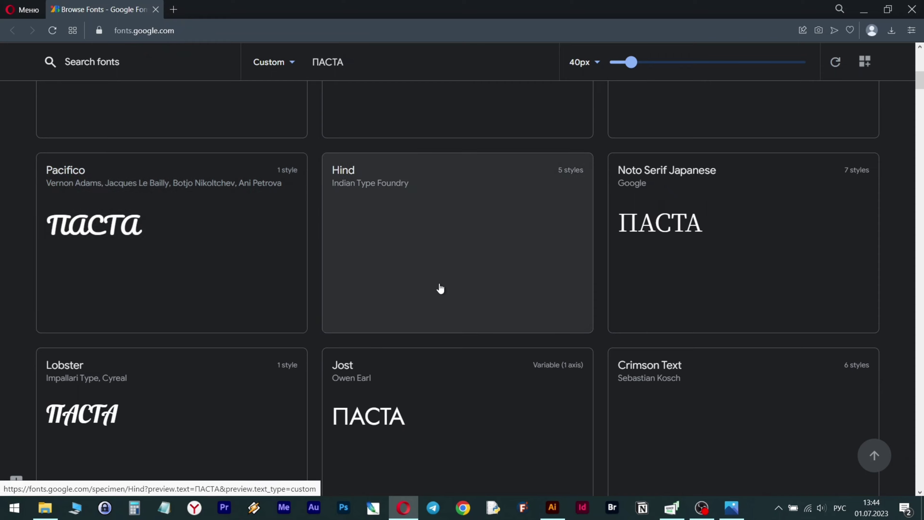
scroll(493, 298, "down", 15)
scroll(495, 299, "down", 20)
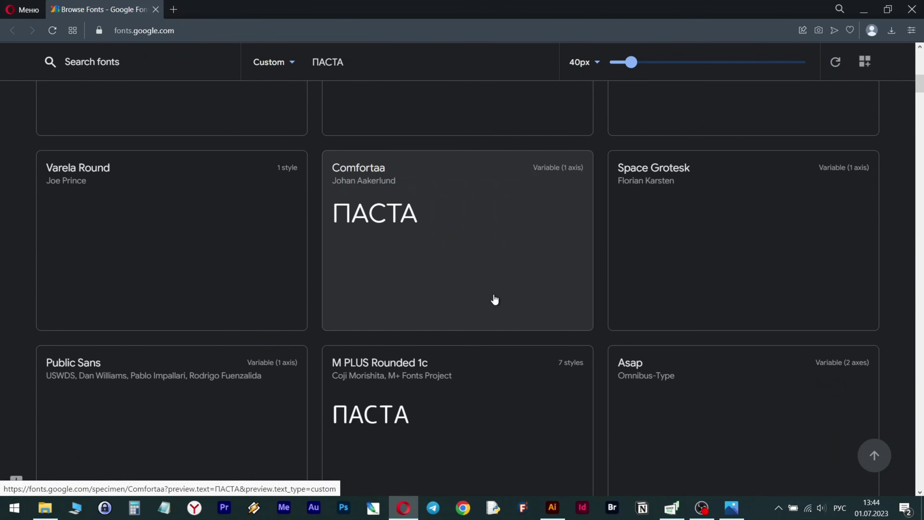
scroll(495, 299, "down", 17)
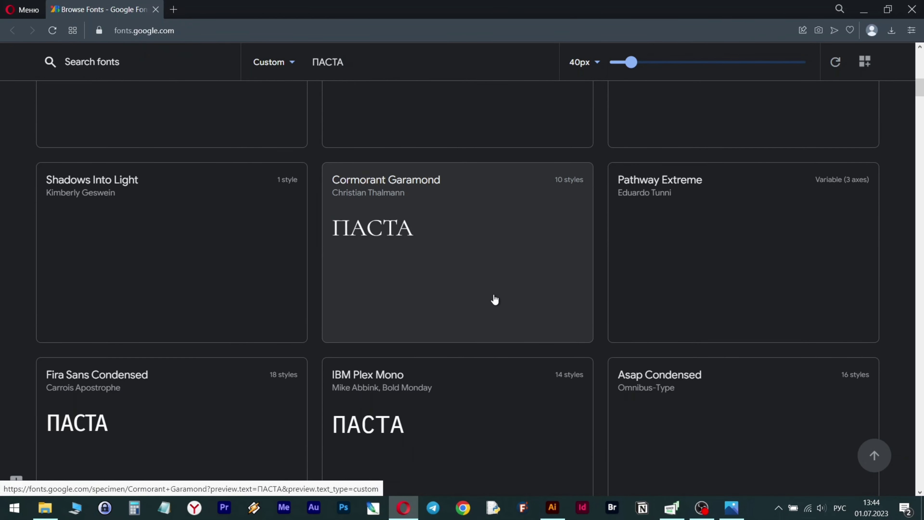
scroll(495, 299, "down", 20)
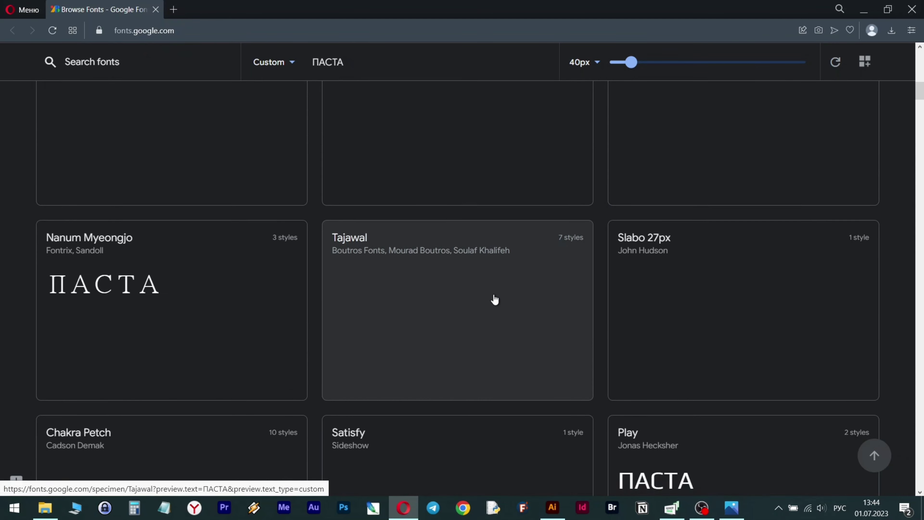
scroll(494, 299, "down", 17)
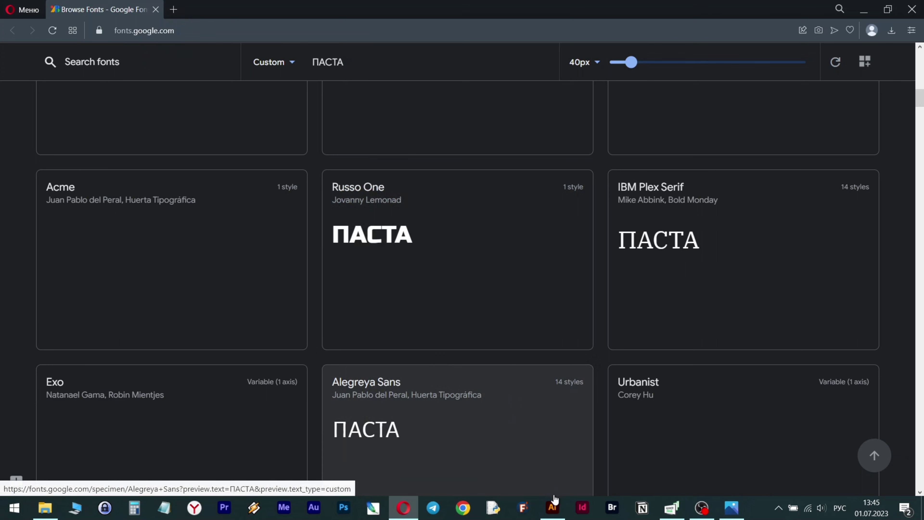
Step: Switch to Illustrator and search the installed fonts for "russ" for the ПАСТА text
left_click(553, 506)
left_click(806, 349)
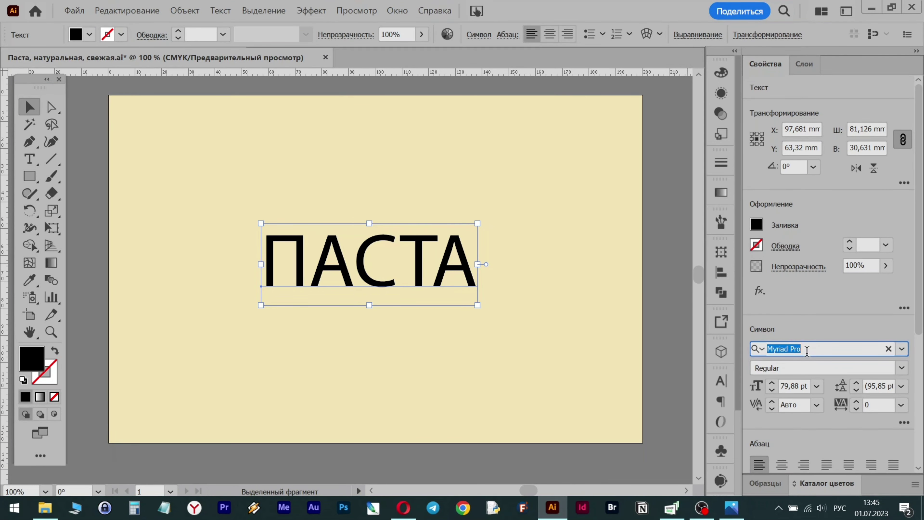
type("кг")
key("BackSpace")
key("BackSpace")
key("alt+shift")
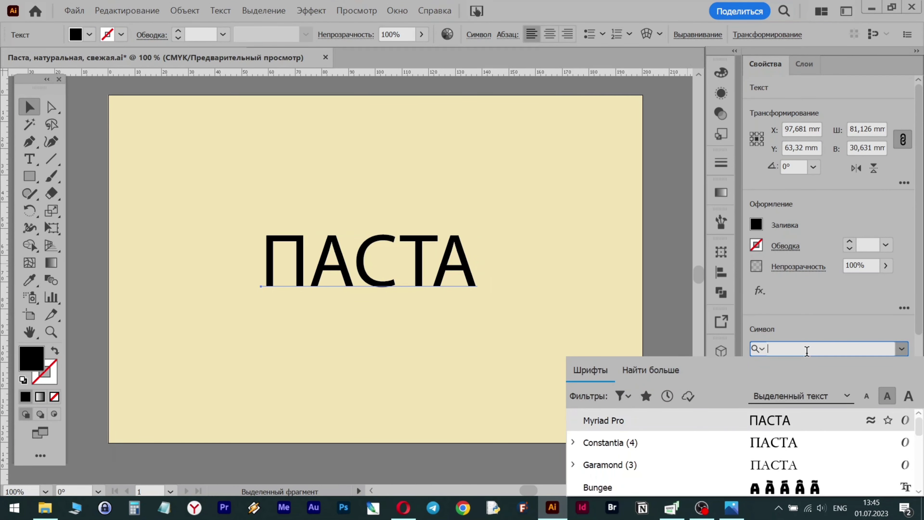
type("rus")
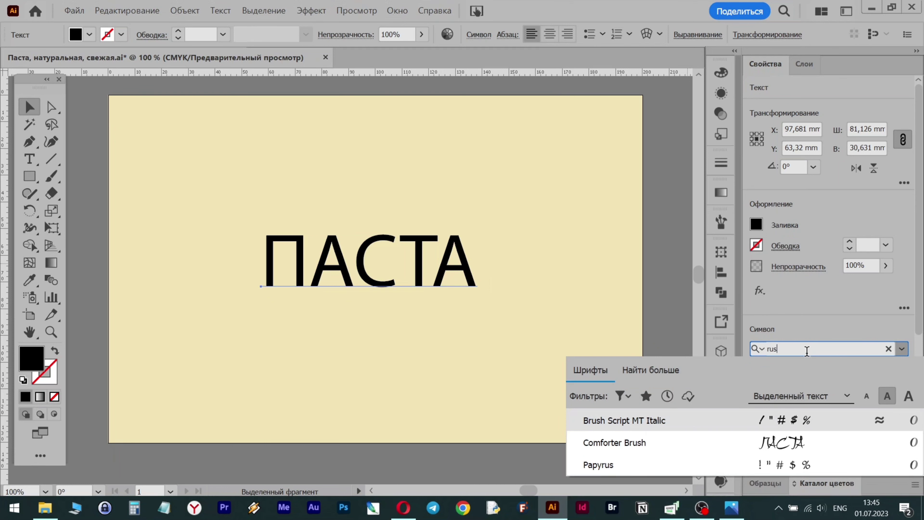
type("s")
key("BackSpace")
Step: Return to Google Fonts in the browser, download the Russo One family and open the Russo_One.zip archive
left_click(403, 507)
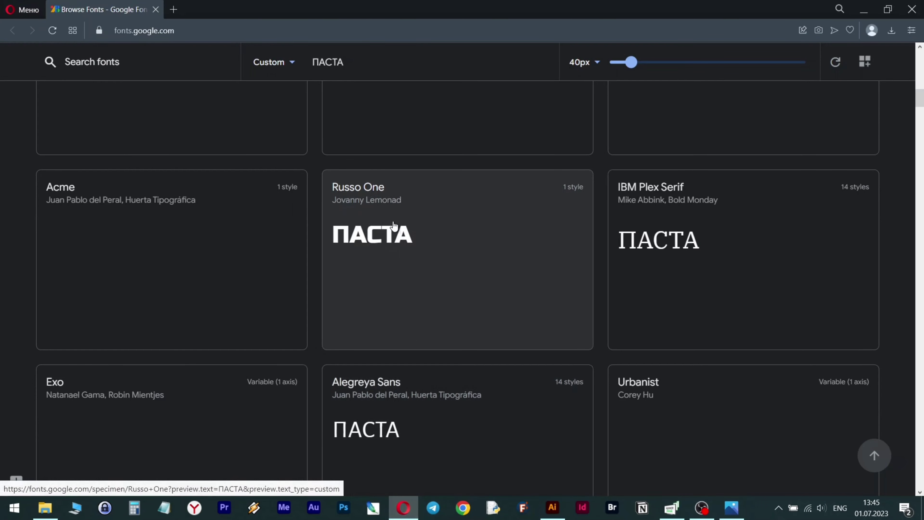
left_click(369, 192)
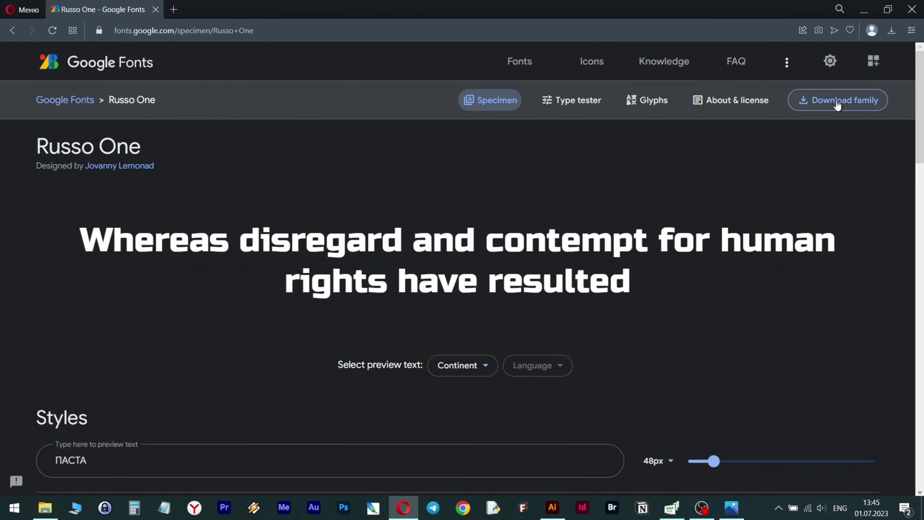
left_click(836, 100)
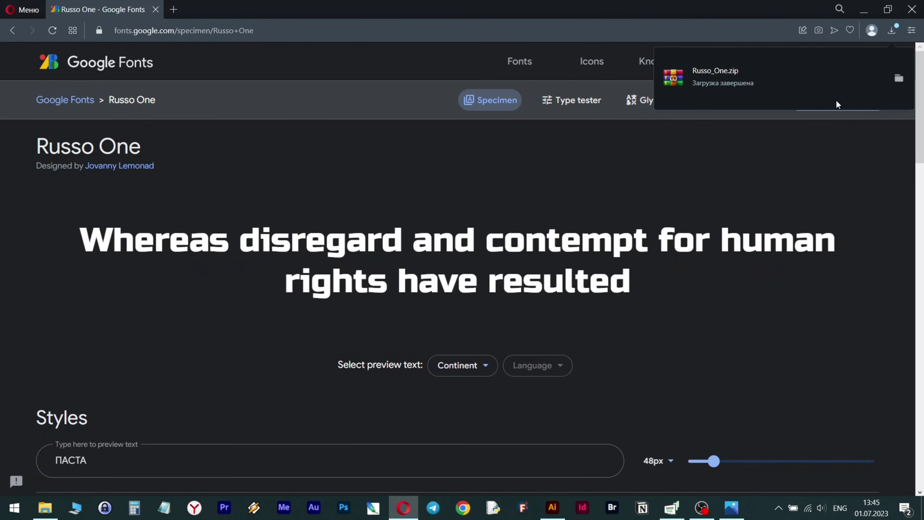
left_click(724, 69)
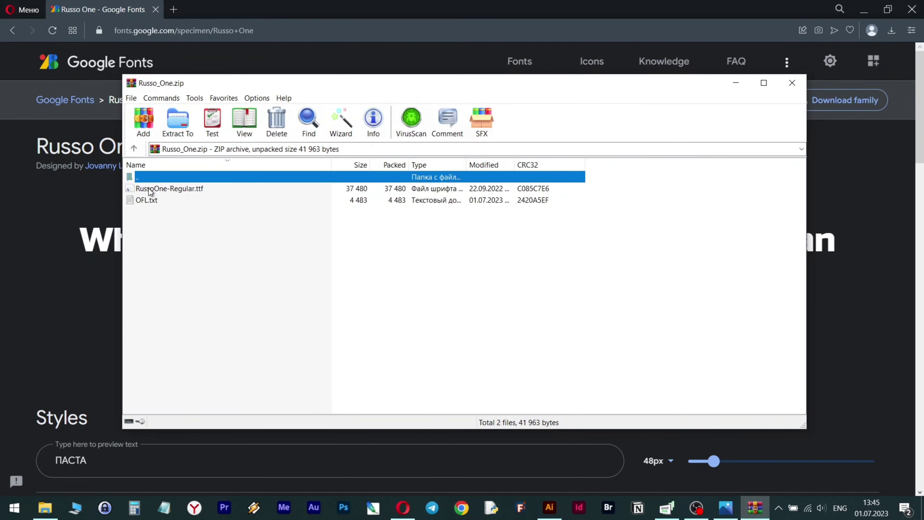
Step: Install the font from RussoOne-Regular.ttf and close the font preview and the archive
double_click(149, 188)
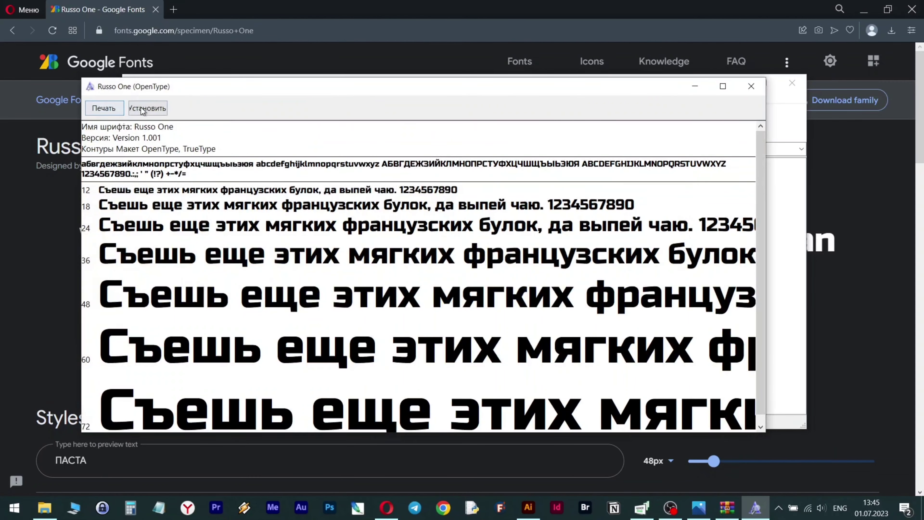
left_click(142, 109)
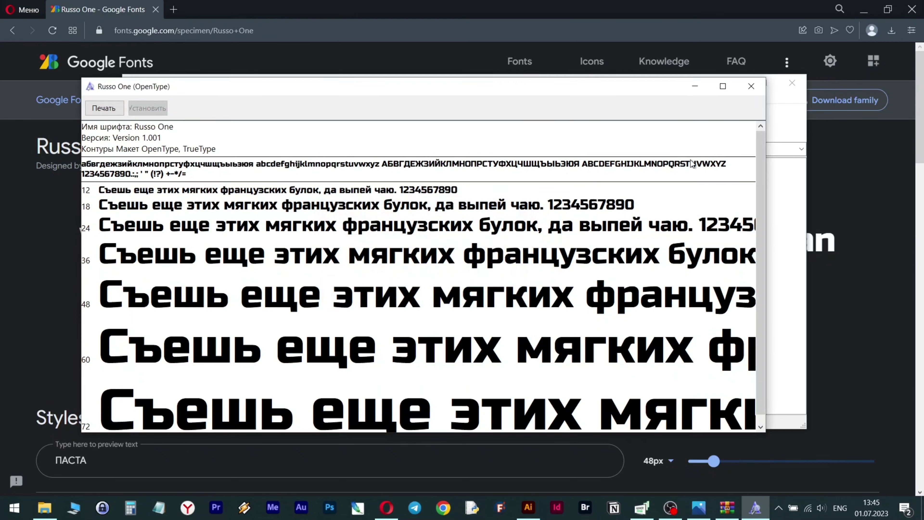
left_click(753, 91)
left_click(793, 88)
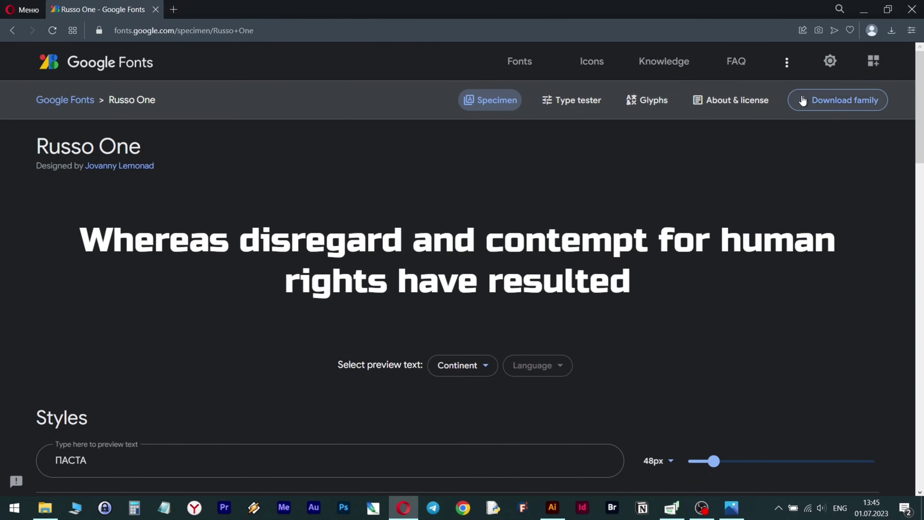
Step: Switch to Illustrator, change the ПАСТА text's font to Russo One and scale the text down to about 74 mm wide
left_click(552, 507)
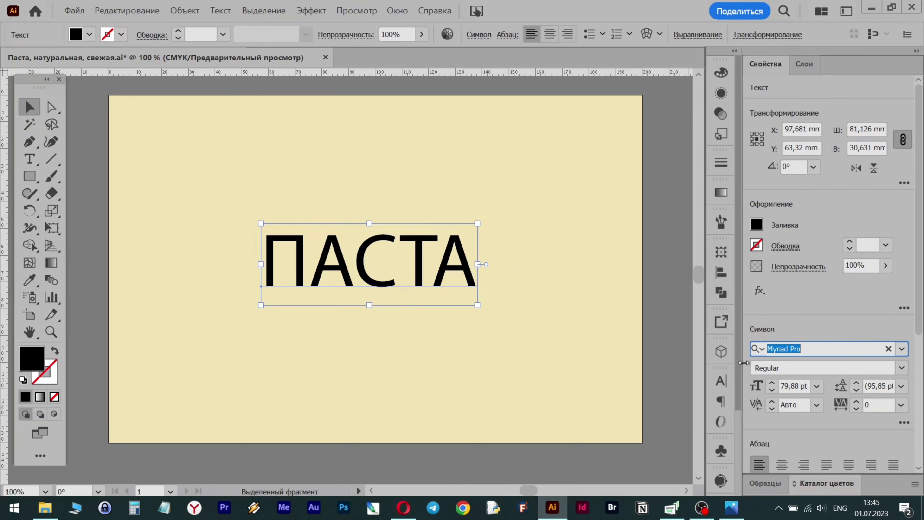
left_click_drag(812, 349, 771, 347)
type("r")
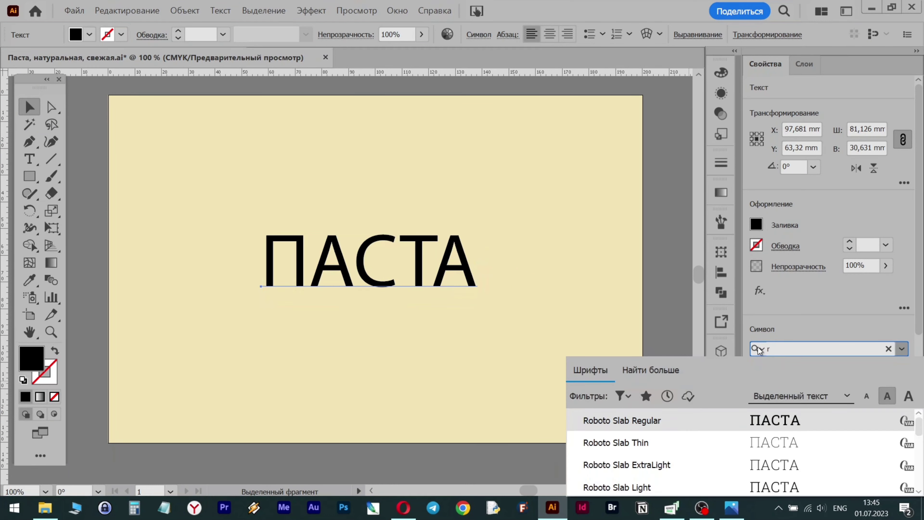
type("uss")
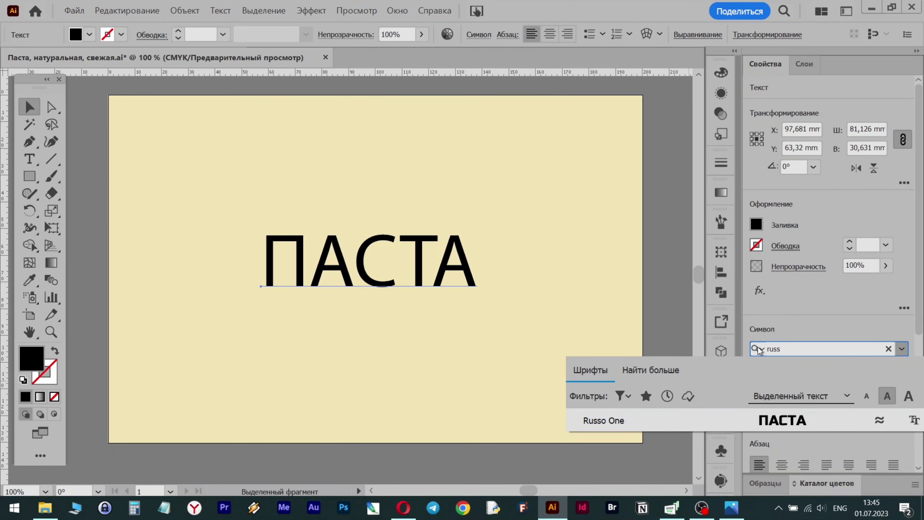
left_click(732, 409)
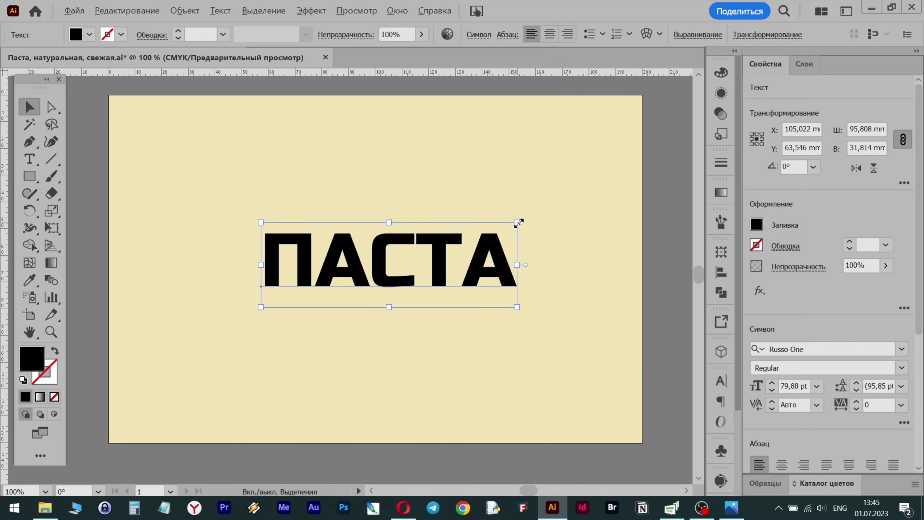
left_click_drag(518, 221, 469, 251)
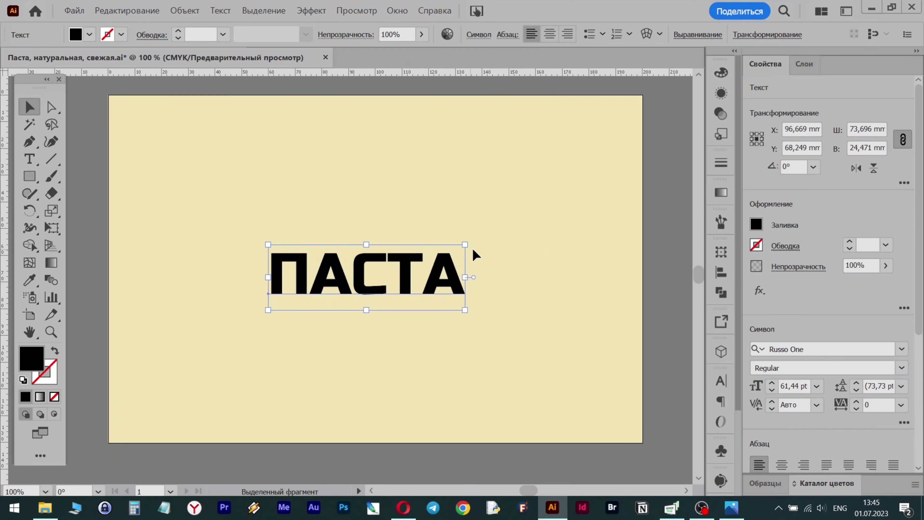
Step: Increase the tracking of the ПАСТА text to 110
left_click(721, 380)
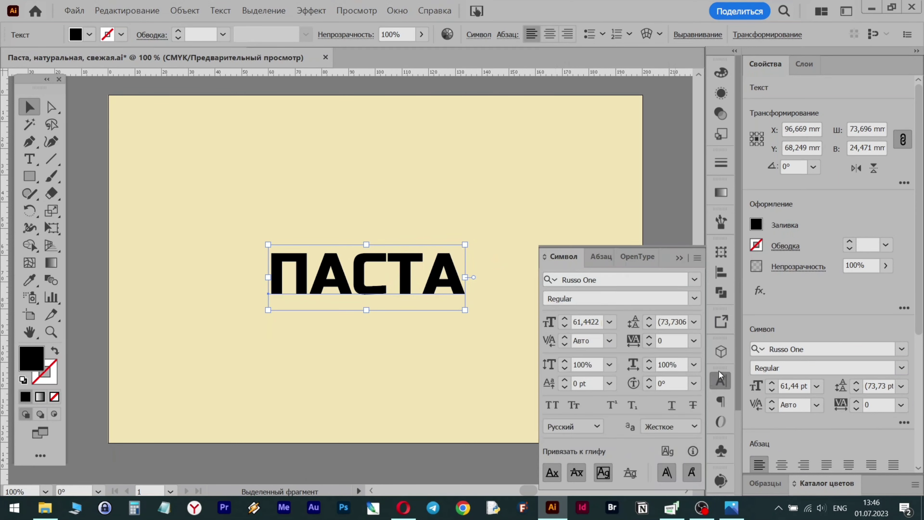
left_click(660, 340)
key("Up")
key("Up")
key("Up")
key("Up")
key("Up")
key("Up")
key("Up")
key("Up")
key("Up")
key("Up")
key("Up")
key("Up")
key("Up")
key("Up")
key("Up")
key("Up")
key("Up")
key("Up")
key("Up")
key("Up")
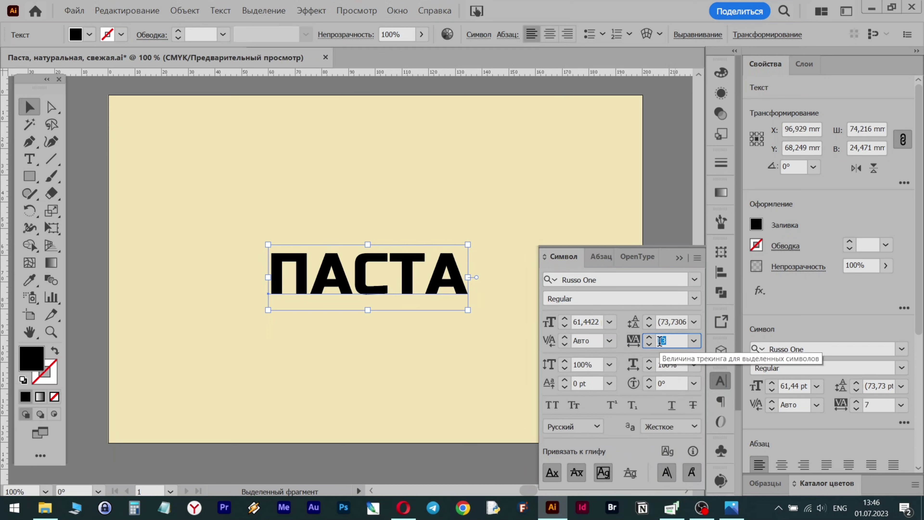
key("Up")
key("Up")
key("Up")
key("Up")
key("Up")
key("Up")
key("Up")
key("Up")
key("Up")
key("Up")
key("Up")
key("Up")
key("Up")
key("Up")
key("Up")
key("Up")
key("Up")
key("Up")
key("Up")
key("Up")
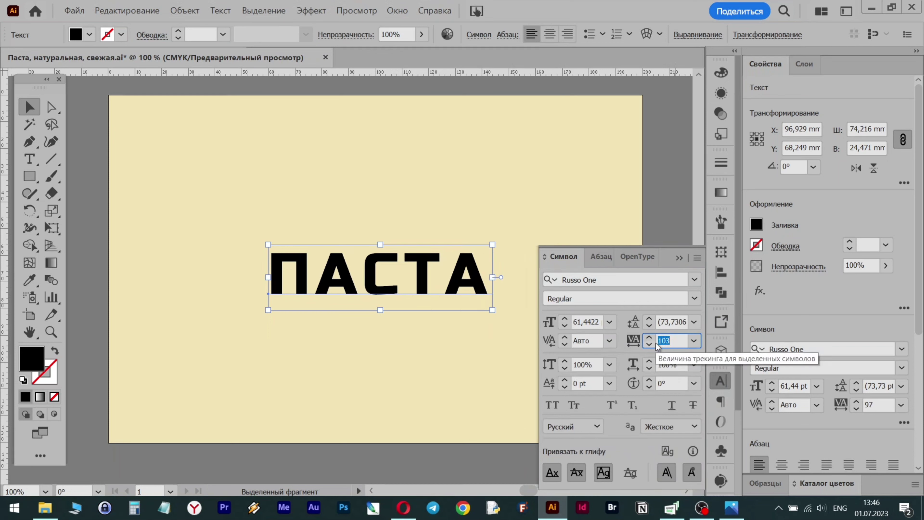
left_click(679, 257)
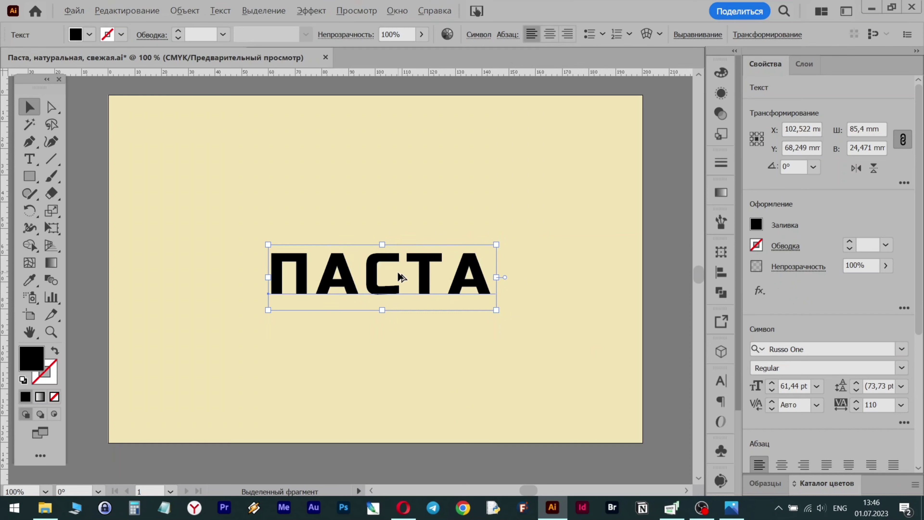
Step: Convert the ПАСТА text to outlines
scroll(398, 271, "up", 2)
left_click(220, 10)
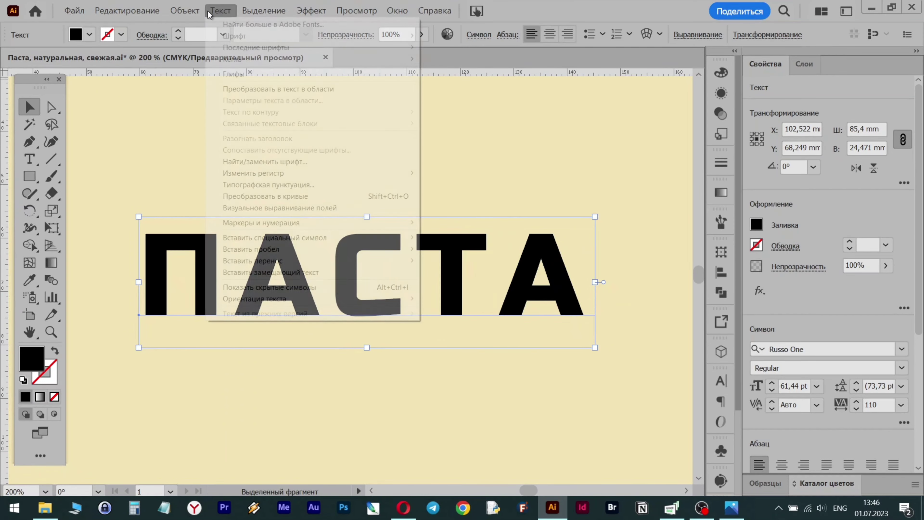
left_click(251, 197)
Step: Move the inner corner anchor point of the С's upper arm about 1 mm left to slant its end
key("a")
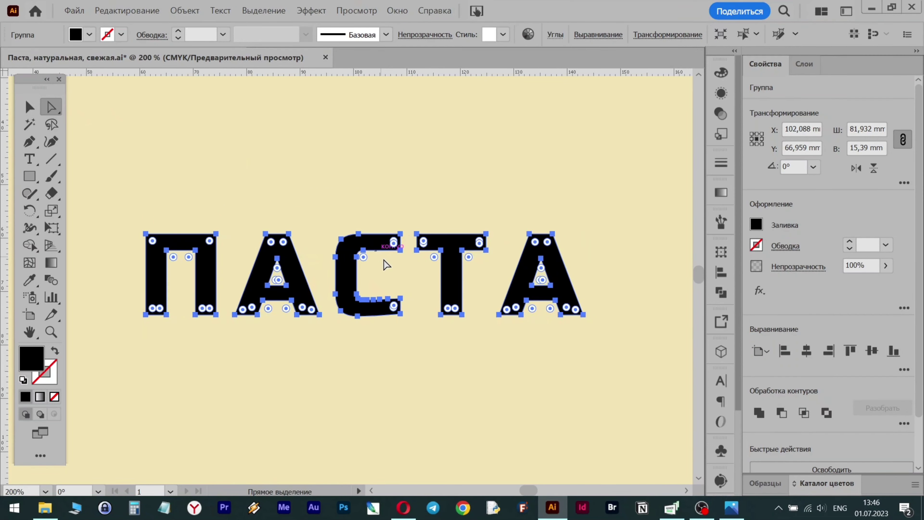
scroll(400, 255, "up", 4)
scroll(399, 254, "down", 2)
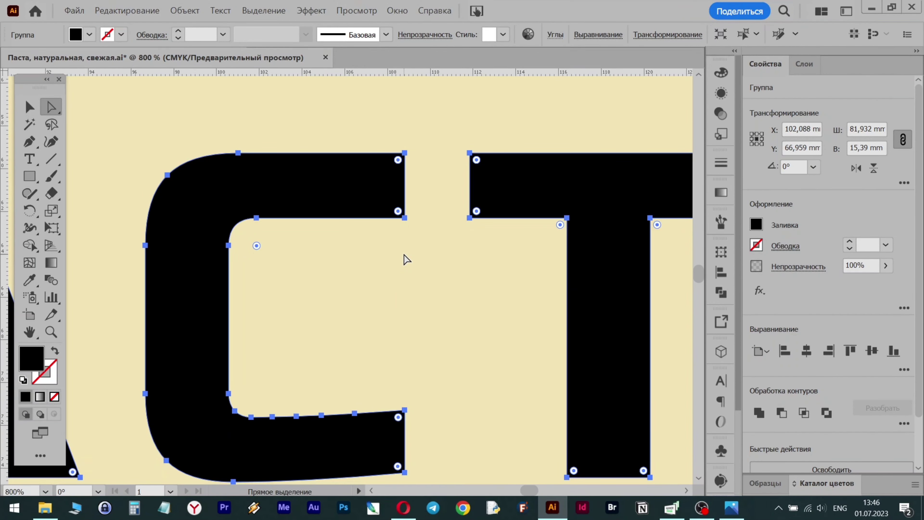
scroll(406, 260, "down", 2)
left_click(404, 194)
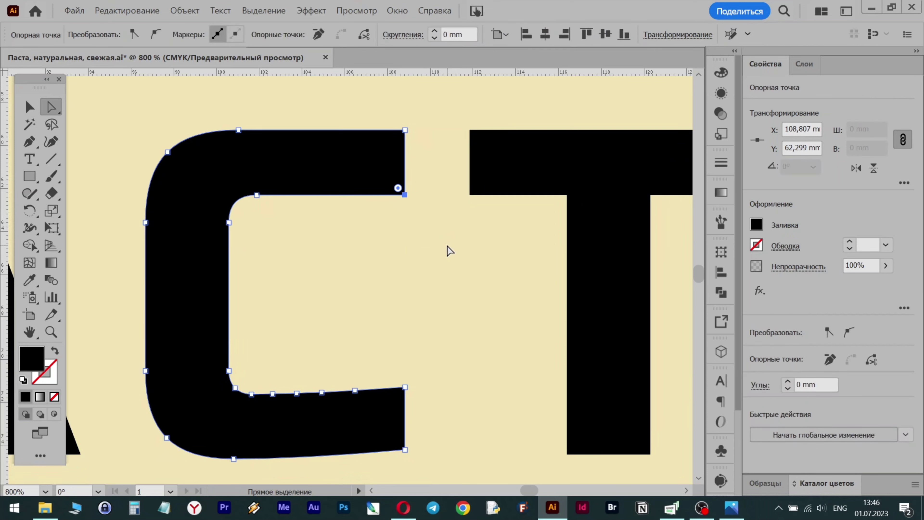
key("shift+Left")
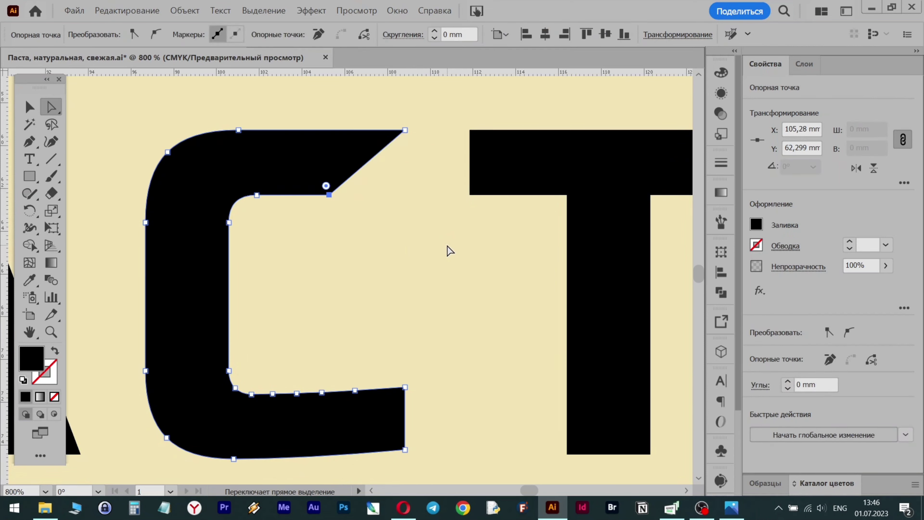
key("ctrl+z")
key("Left")
key("Left")
key("Left")
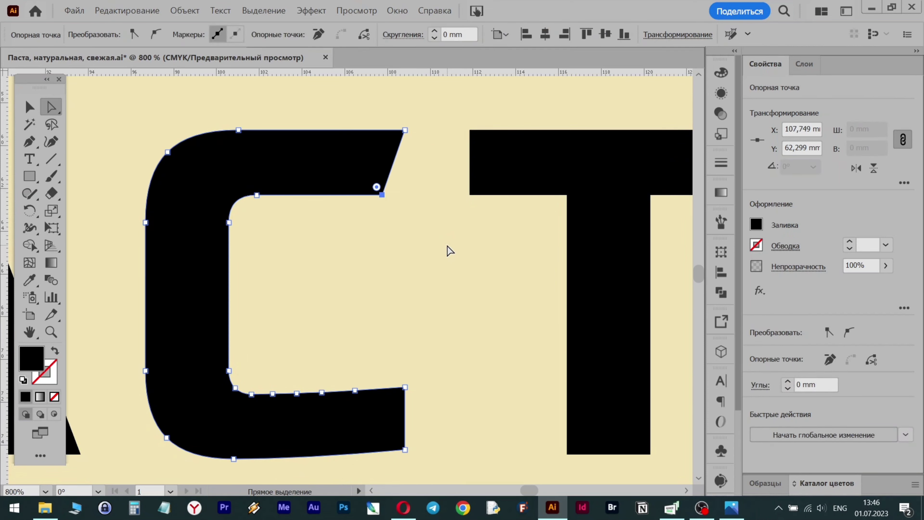
Step: Move the inner corner anchor point of the С's lower arm about 1 mm left to slant its end
left_click(405, 387)
key("Left")
key("Left")
key("Left")
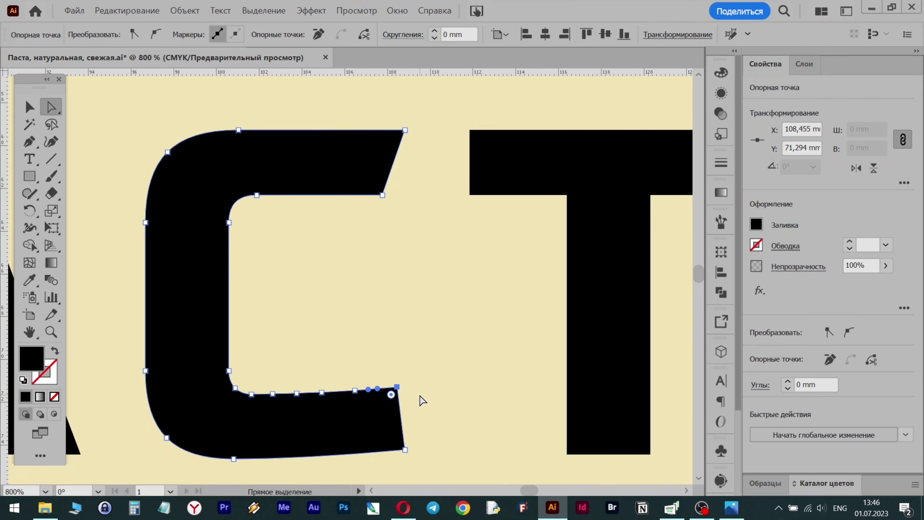
scroll(420, 401, "down", 2, "alt")
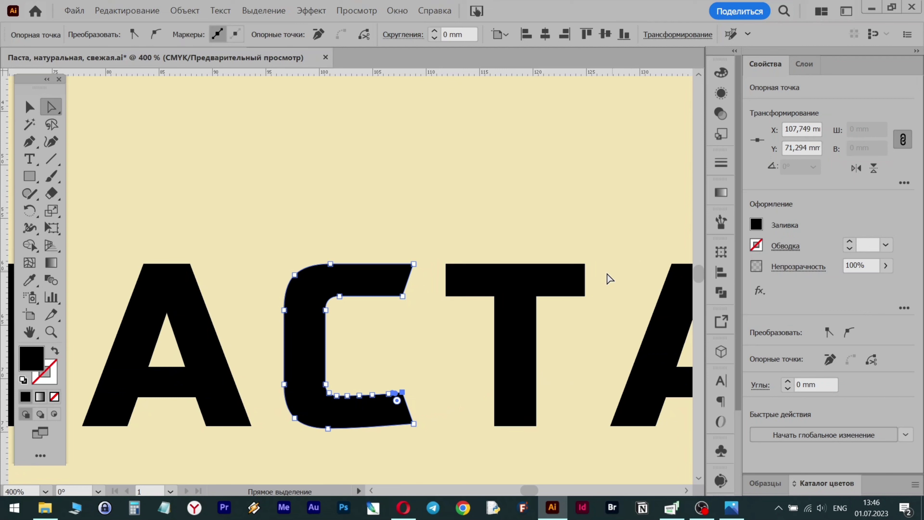
Step: Slant the right end of the Т's crossbar by moving its lower corner anchor point about 1 mm left
left_click(584, 280)
left_click(585, 296)
key("Left")
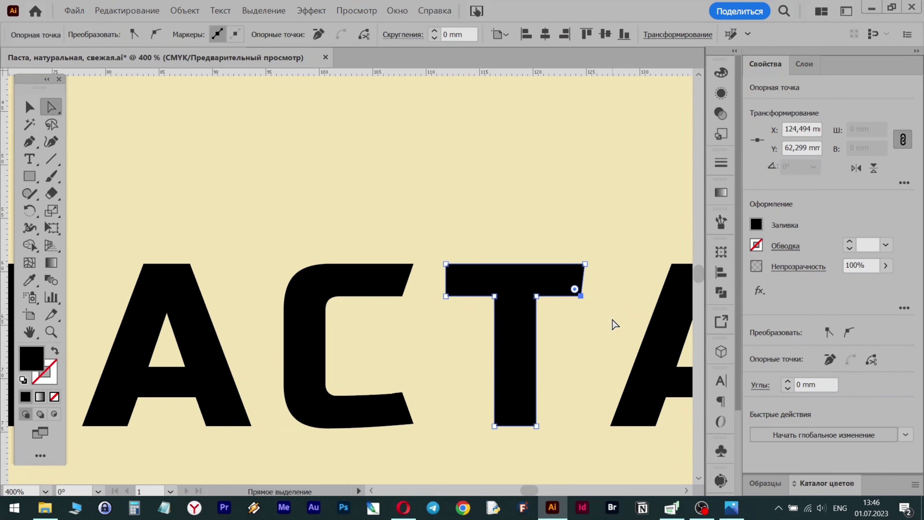
key("Left")
key("Left")
left_click(571, 206)
scroll(571, 206, "right", 5)
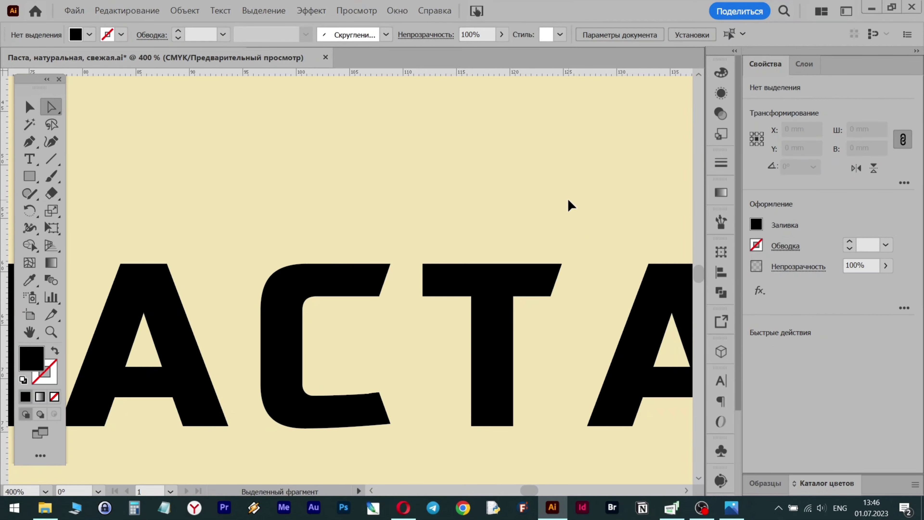
scroll(567, 199, "left", 3)
Step: Move the whole ПАСТА lettering up about 18 mm on the artboard
scroll(568, 199, "down", 3)
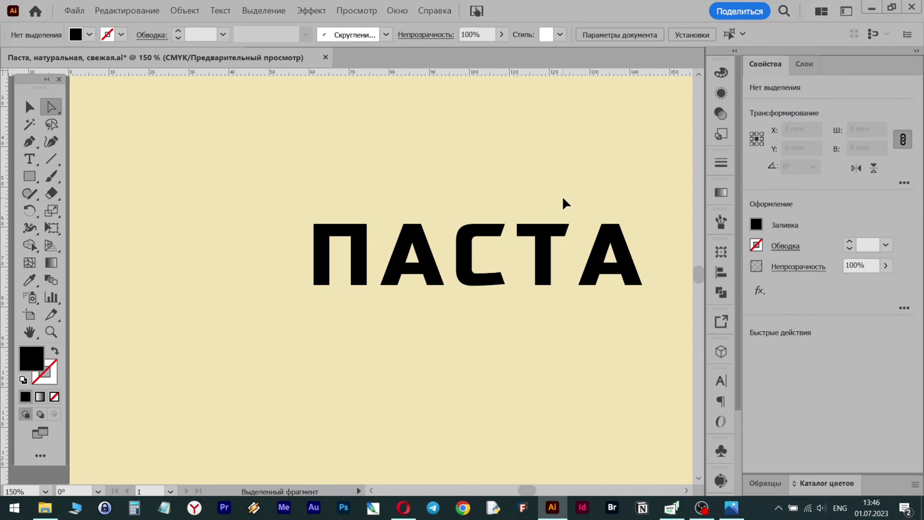
scroll(562, 195, "right", 3)
left_click(30, 105)
left_click(396, 252)
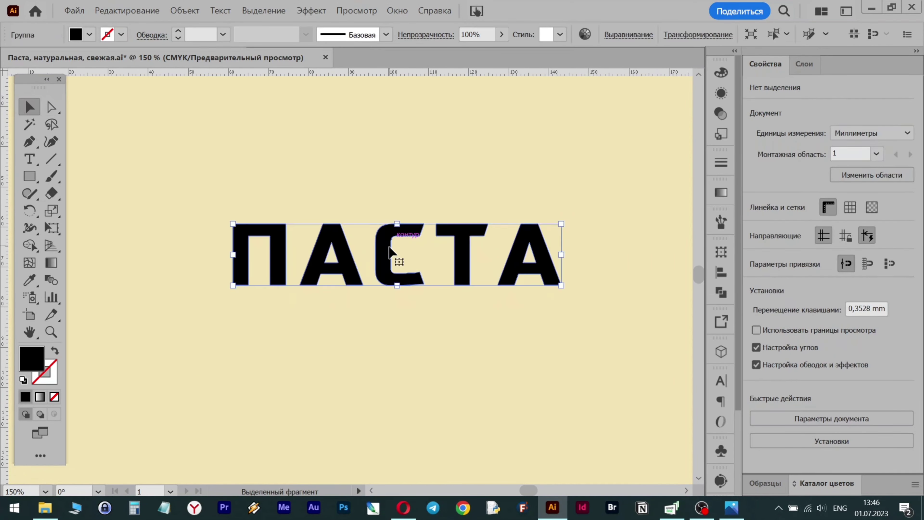
scroll(380, 240, "down", 2)
left_click_drag(378, 240, 380, 215)
Step: Fill the ПАСТА lettering with the dark grey swatch next to black in the grey colour group
left_click(51, 159)
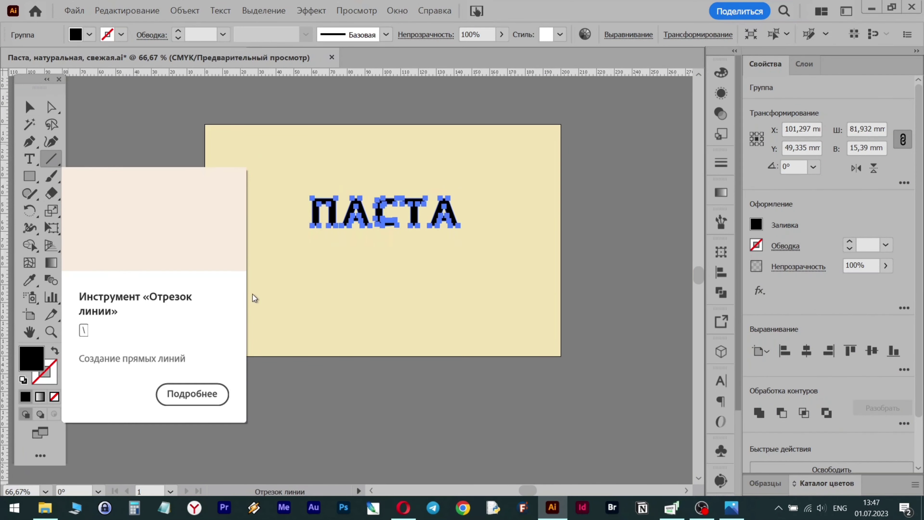
left_click(756, 225)
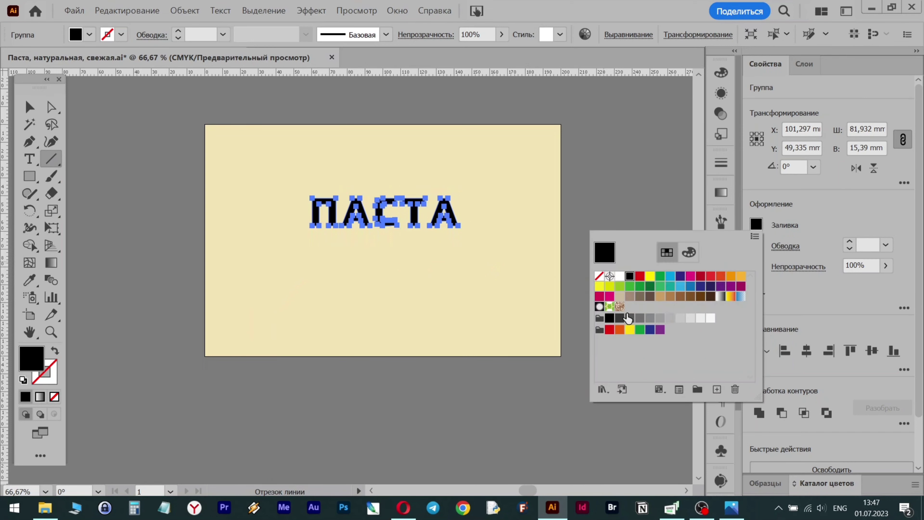
left_click(619, 318)
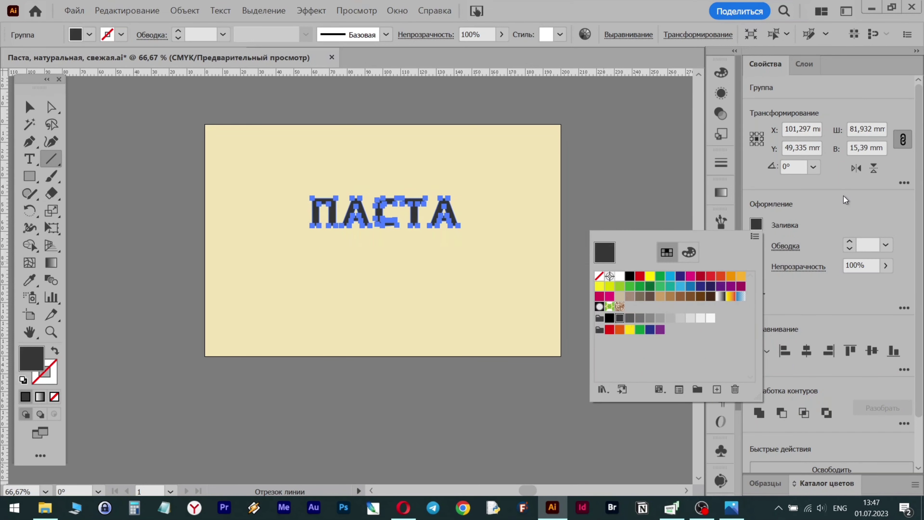
Step: Draw a horizontal line about 72 mm long below the lettering and set its stroke to 2 pt
left_click(29, 108)
scroll(217, 342, "up", 2)
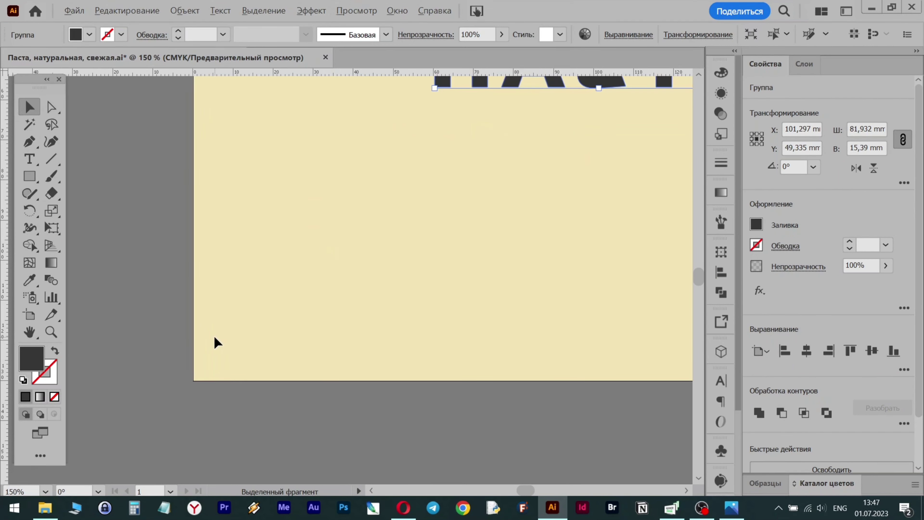
left_click(51, 158)
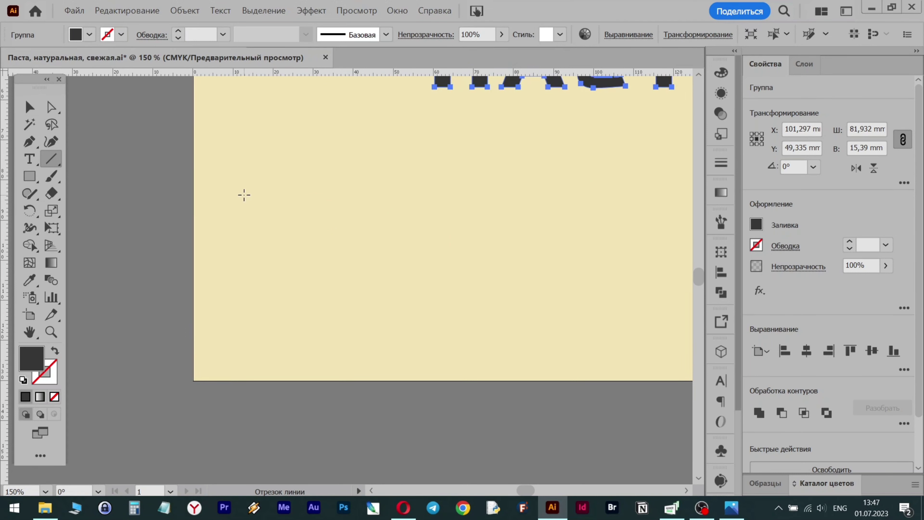
left_click_drag(243, 195, 533, 195)
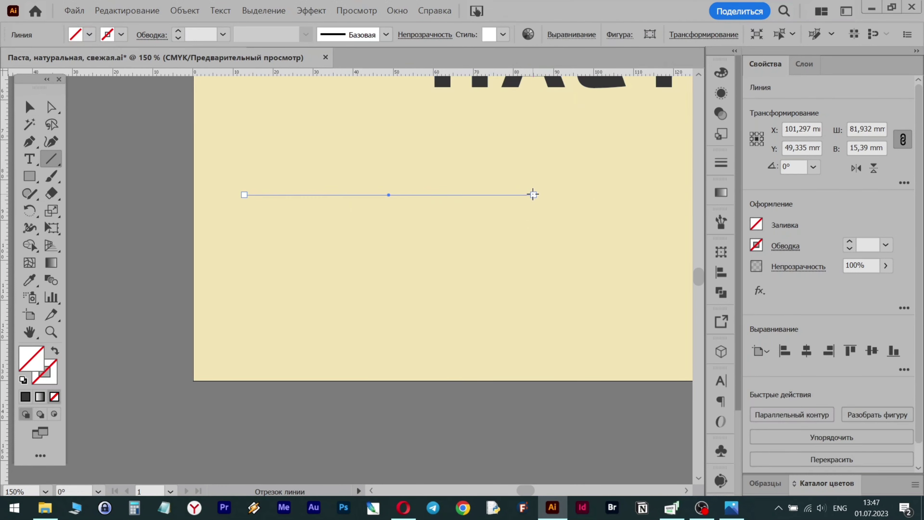
left_click(849, 243)
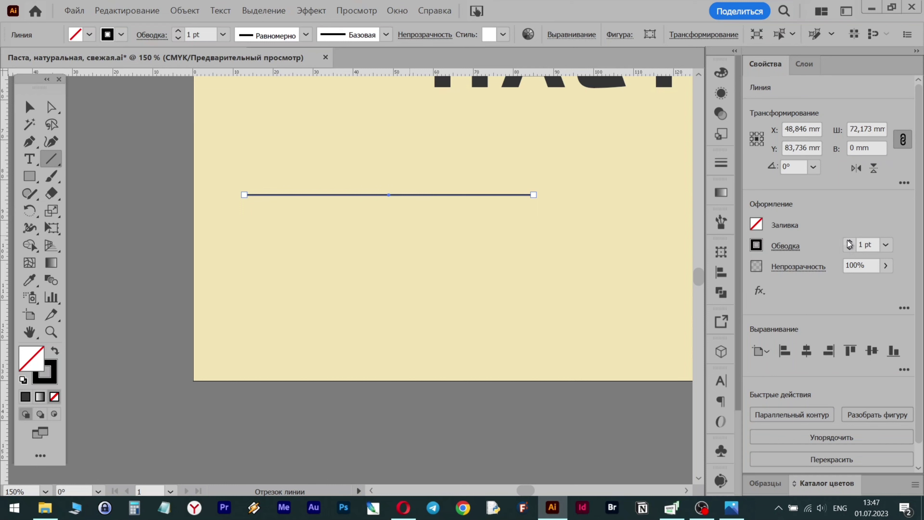
left_click(849, 242)
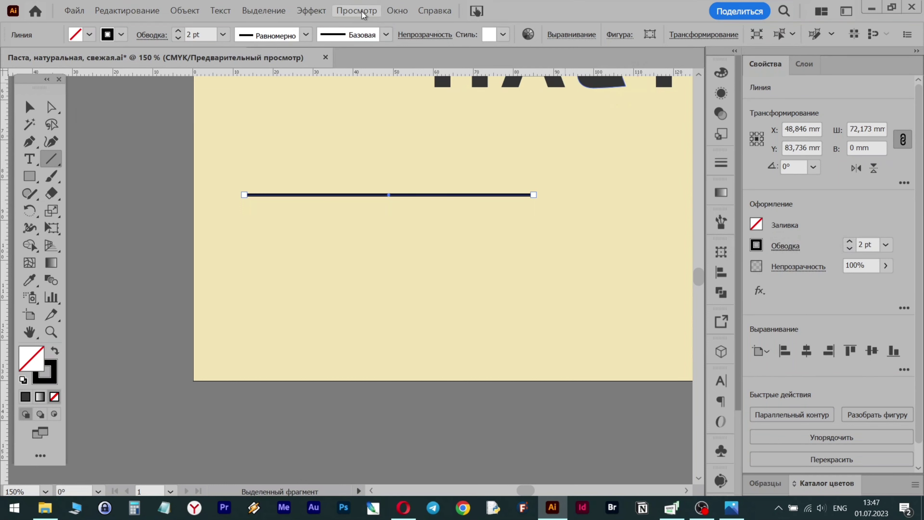
Step: Give the line round caps and colour its stroke with a medium-dark grey swatch
left_click(785, 246)
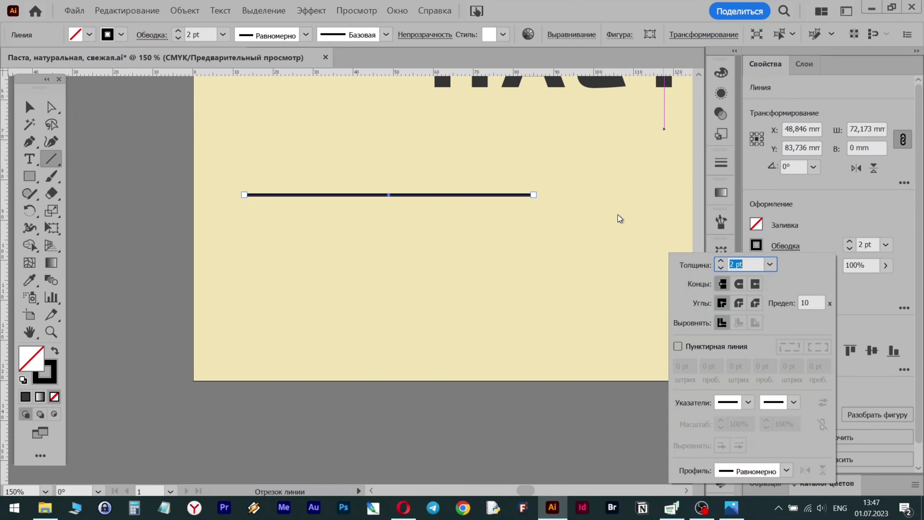
left_click(738, 284)
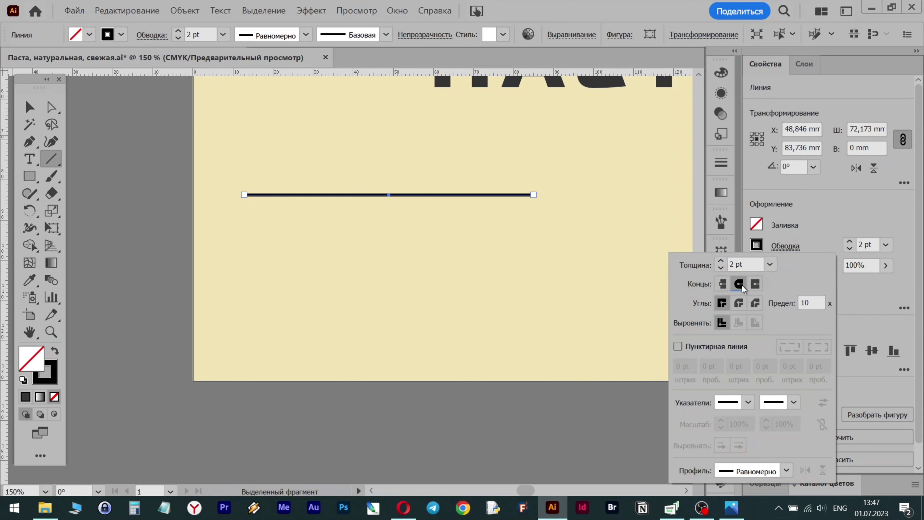
left_click(852, 221)
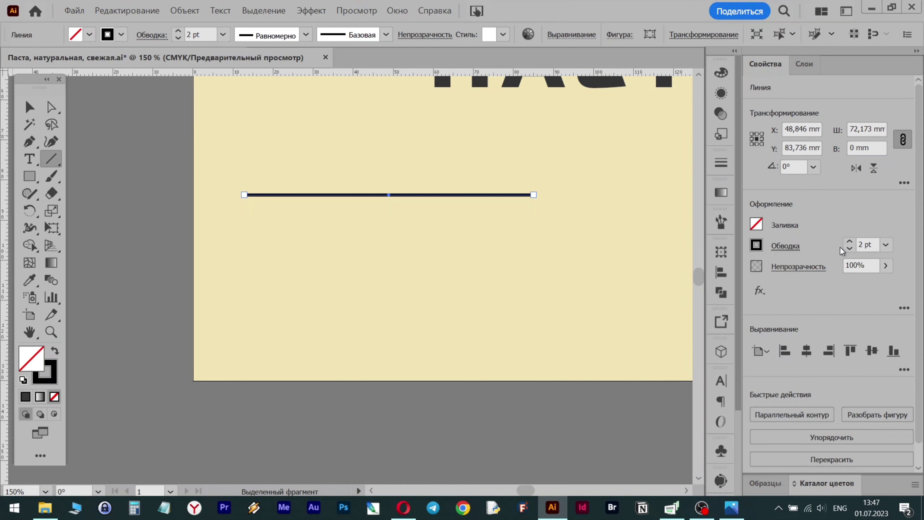
left_click(753, 247)
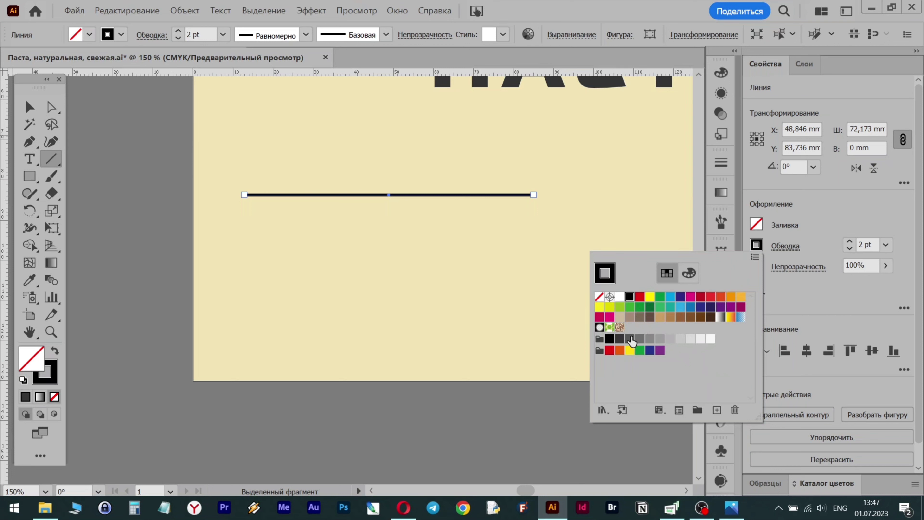
left_click(631, 339)
left_click(831, 226)
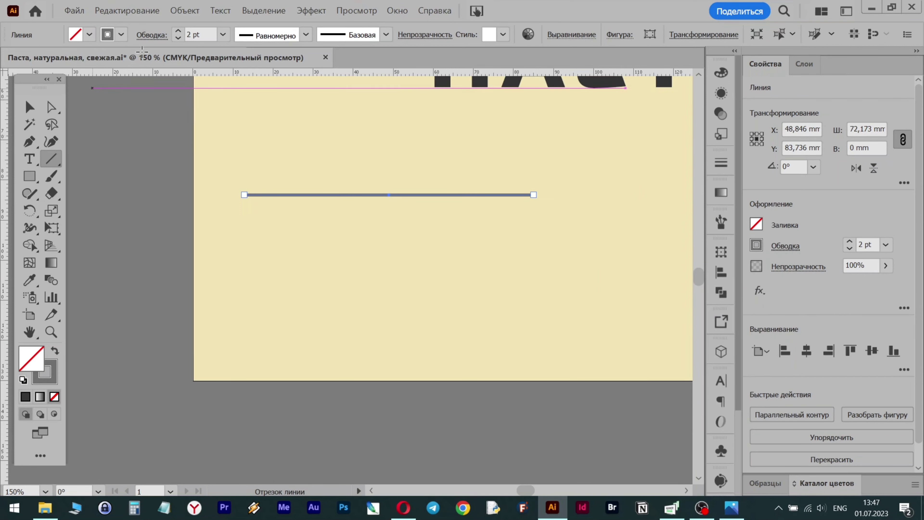
left_click(312, 11)
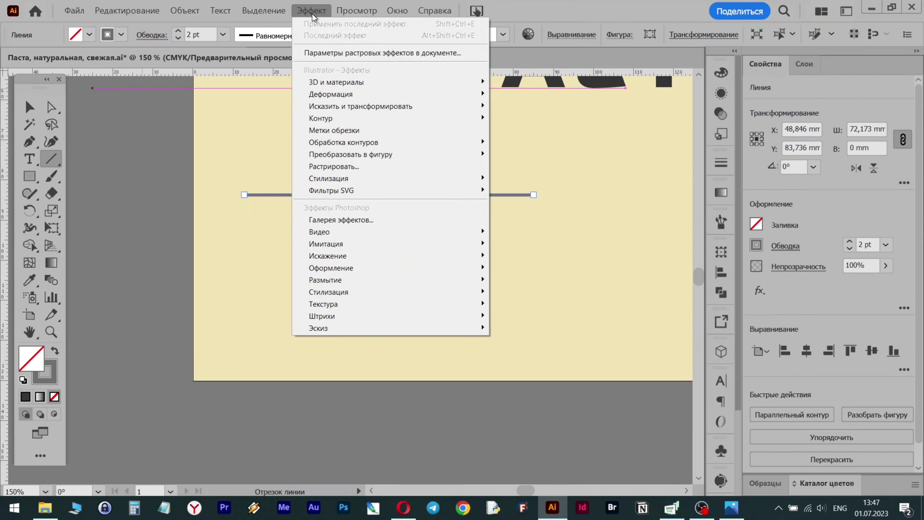
mouse_move(342, 94)
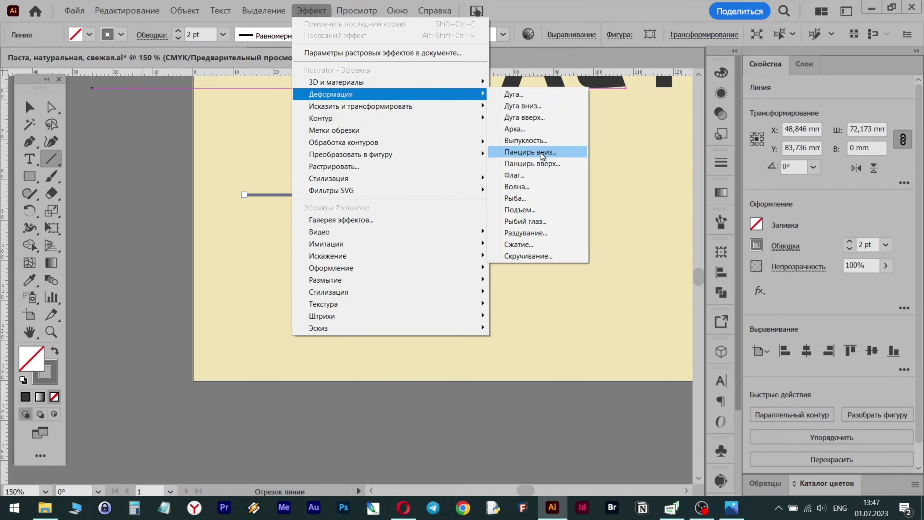
left_click(545, 186)
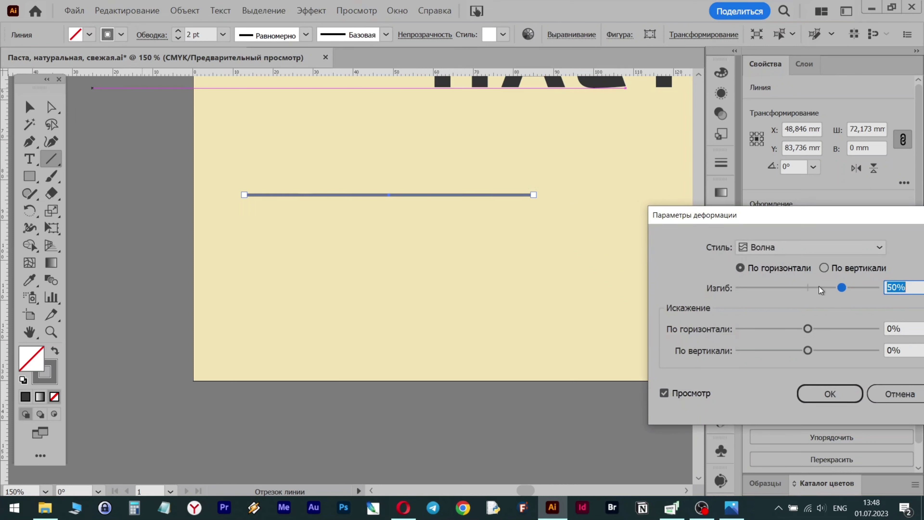
mouse_move(813, 328)
left_mouse_down()
mouse_move(796, 330)
mouse_move(810, 333)
left_mouse_up()
left_click_drag(907, 326, 869, 330)
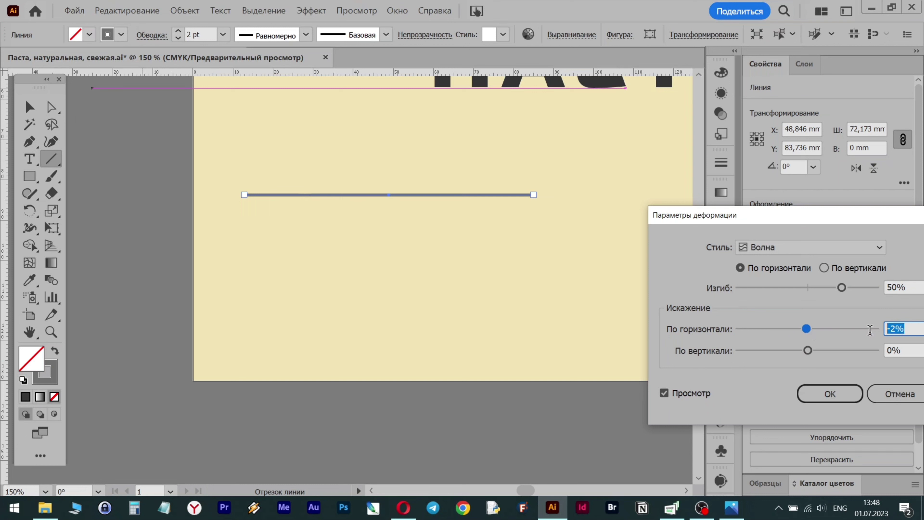
left_click(670, 393)
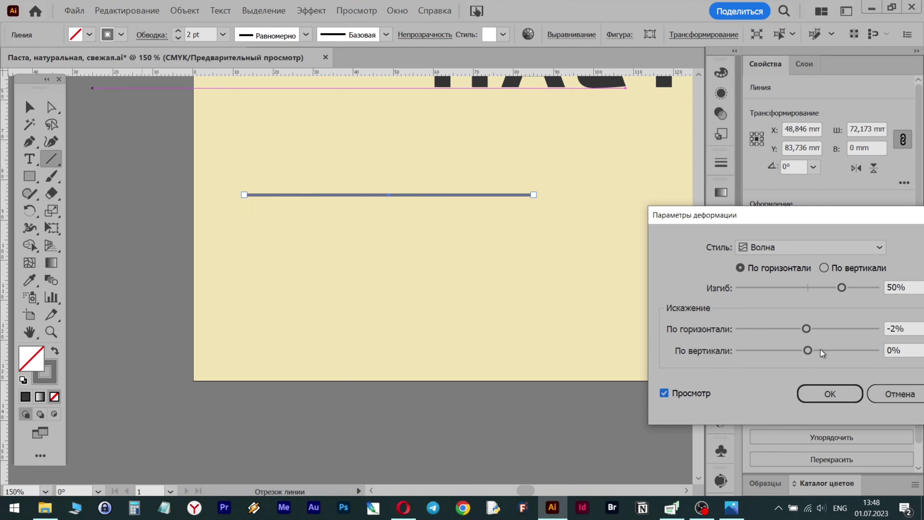
left_click_drag(899, 335, 879, 330)
type("0")
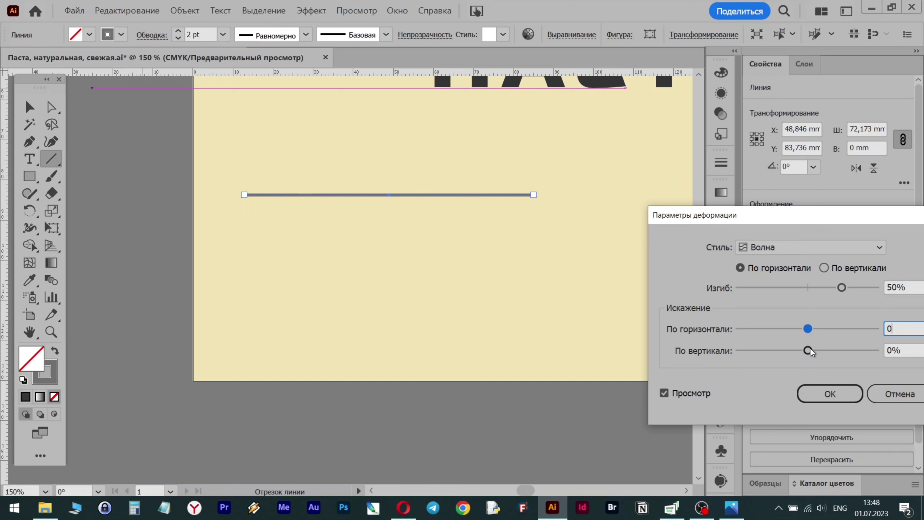
left_click_drag(810, 353, 787, 350)
left_click(832, 268)
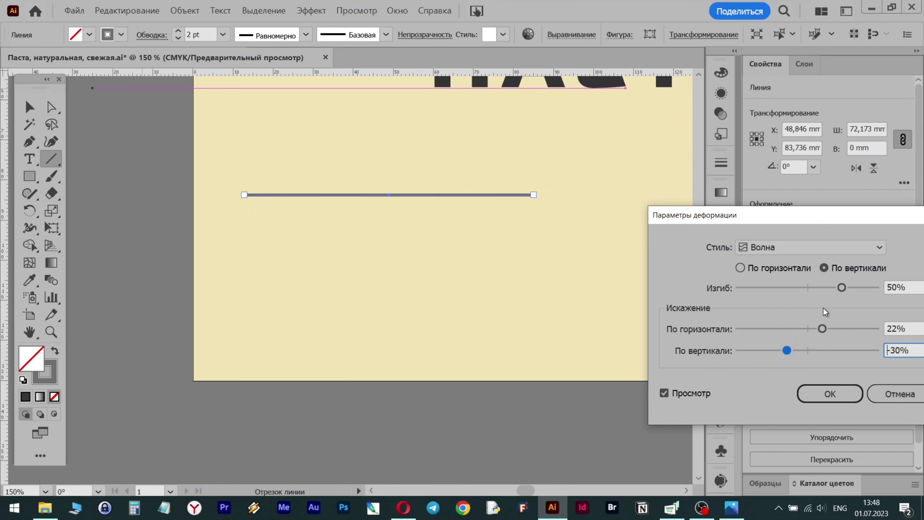
left_click_drag(841, 287, 797, 288)
left_click(664, 393)
left_click(664, 393)
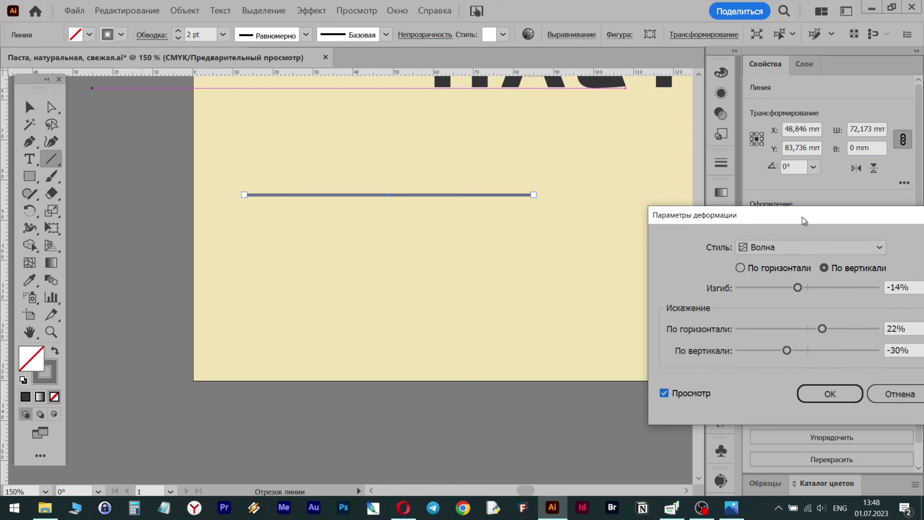
left_click_drag(802, 218, 639, 227)
left_click(698, 393)
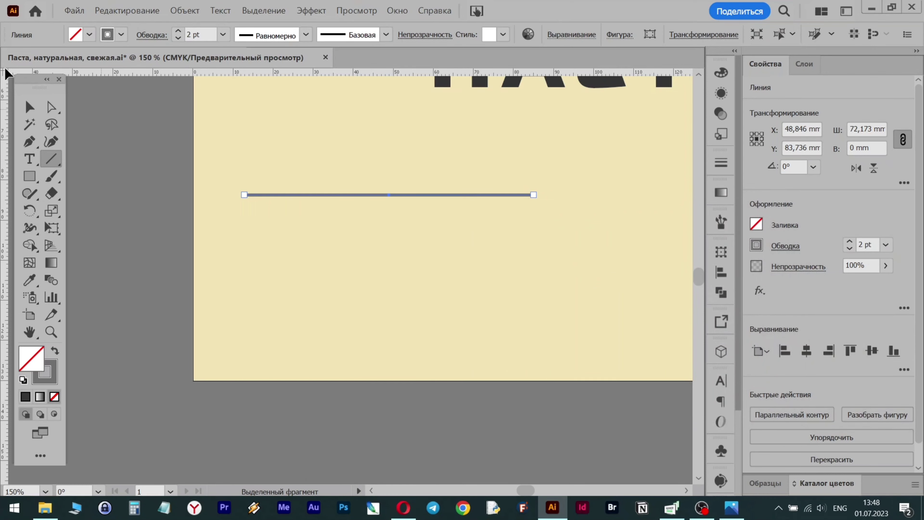
Step: Apply a Zigzag effect to the grey line with an absolute size of 1.41 mm, 12 ridges and smooth points
left_click(29, 106)
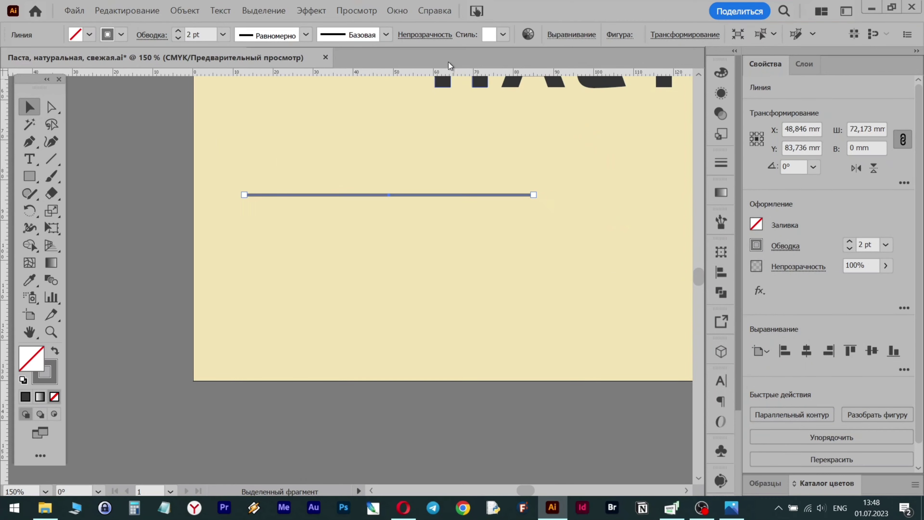
left_click(325, 11)
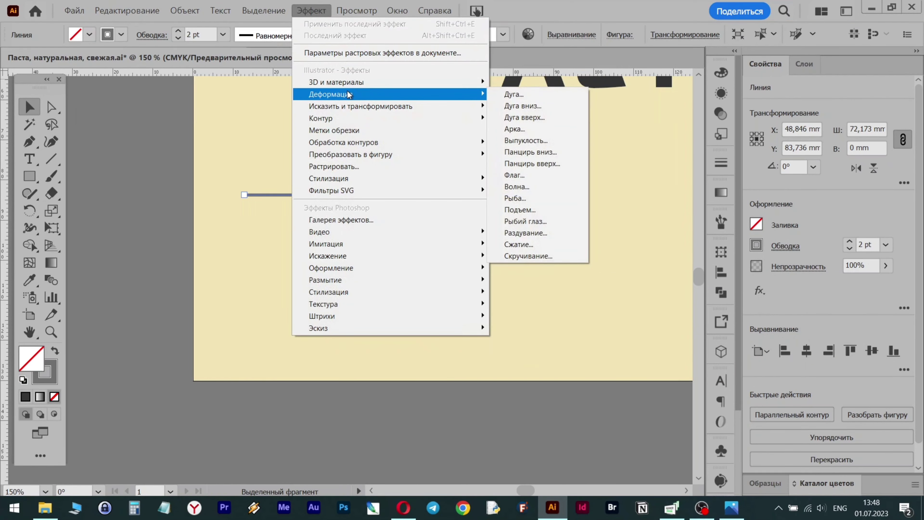
mouse_move(349, 107)
left_click(524, 117)
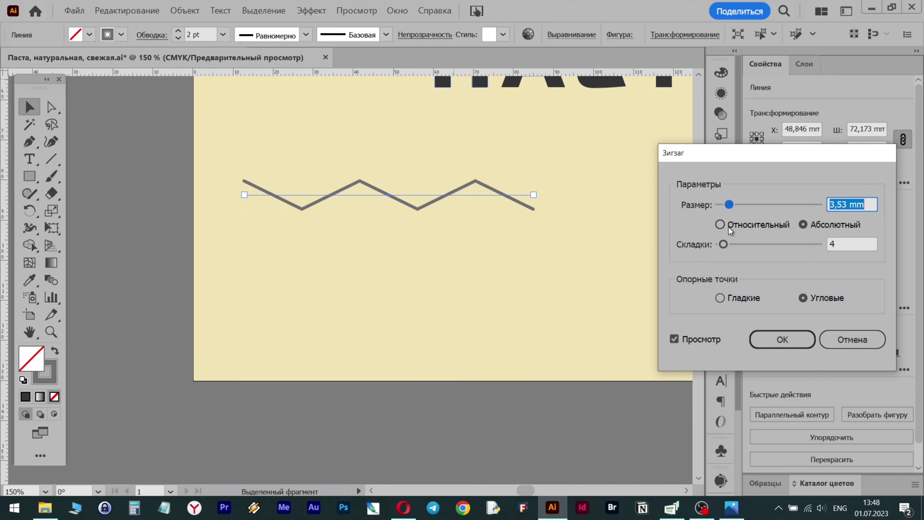
left_click_drag(724, 245, 746, 245)
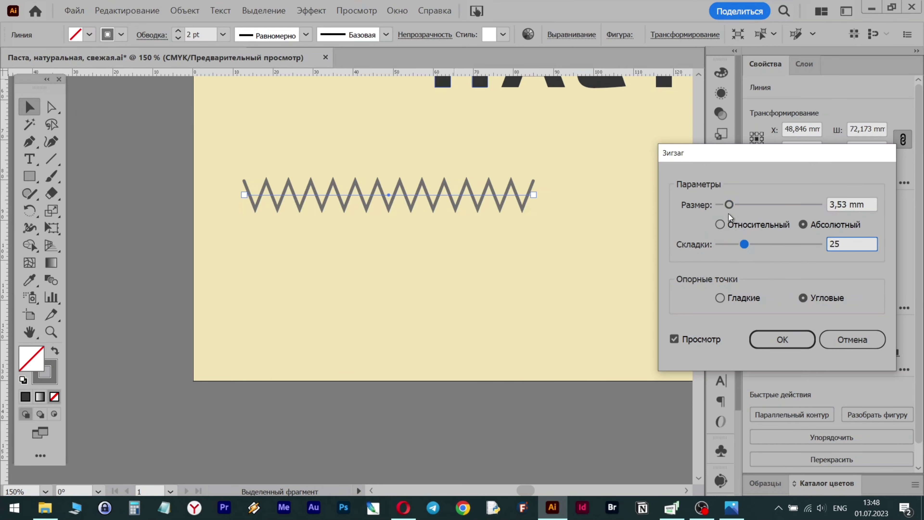
left_click_drag(728, 204, 722, 204)
left_click(740, 299)
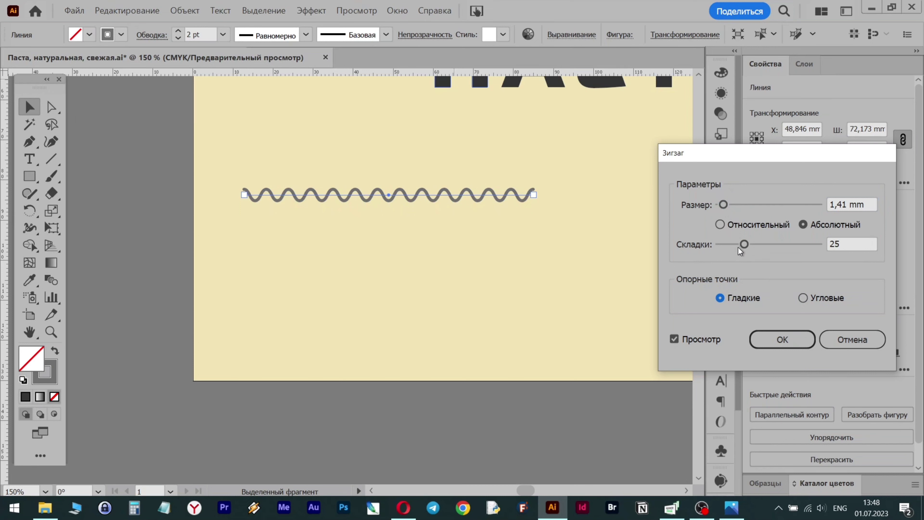
left_click_drag(739, 248, 735, 245)
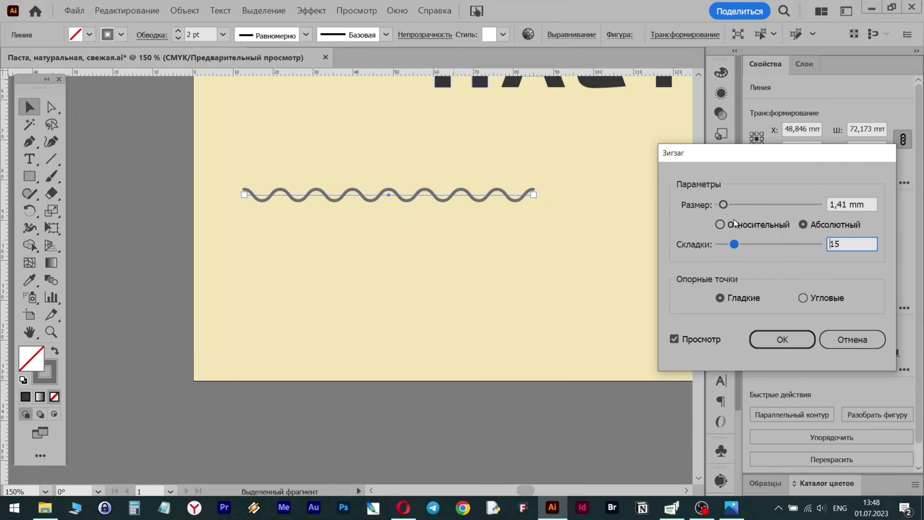
left_click(721, 224)
left_click(803, 224)
left_click_drag(734, 246, 732, 247)
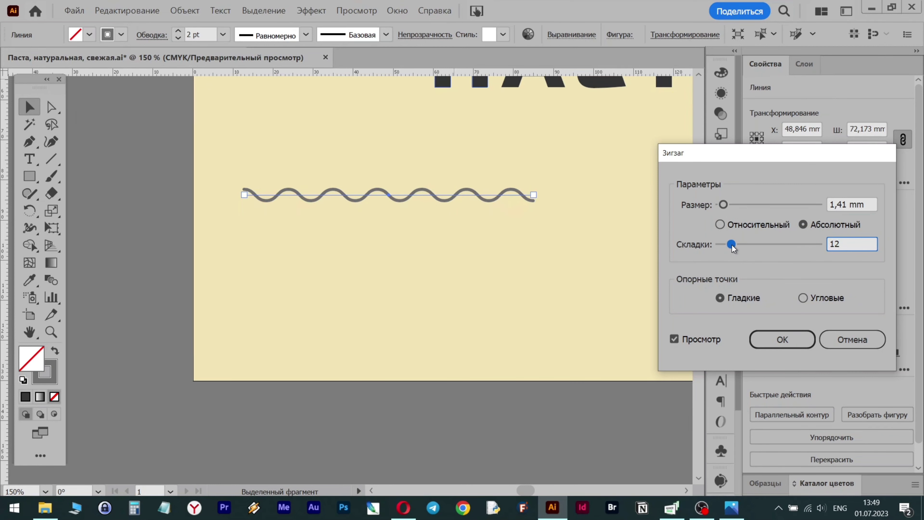
left_click(782, 338)
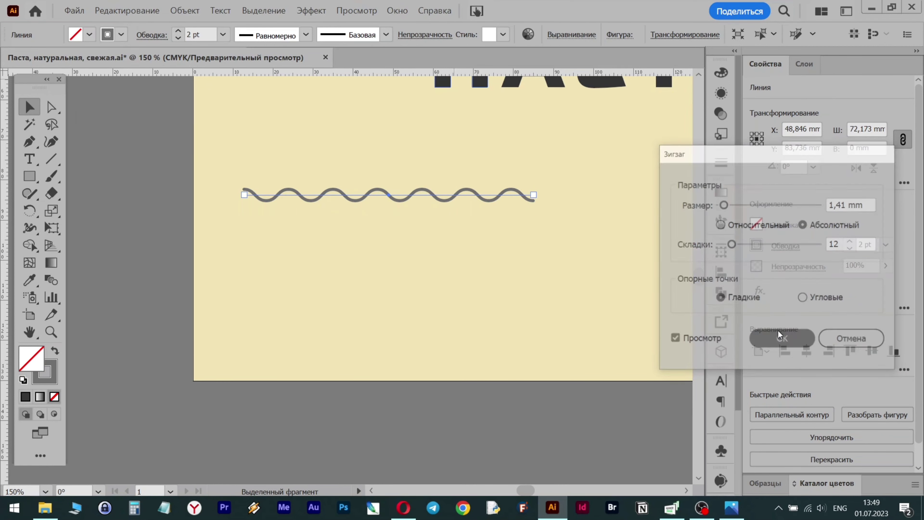
Step: Move the wavy line up to just below the first letters of ПАСТА and expand its appearance into a regular path
scroll(625, 247, "up", 3)
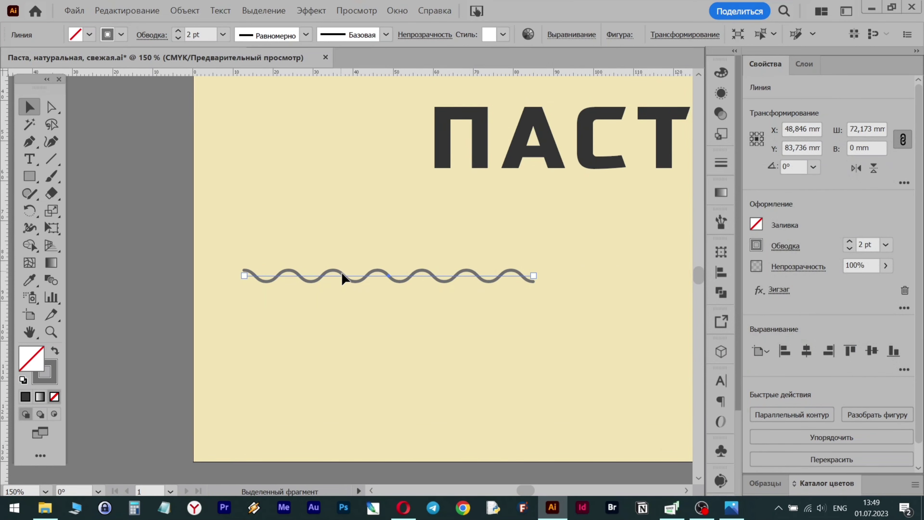
left_click_drag(340, 276, 317, 238)
left_click_drag(309, 207, 309, 219)
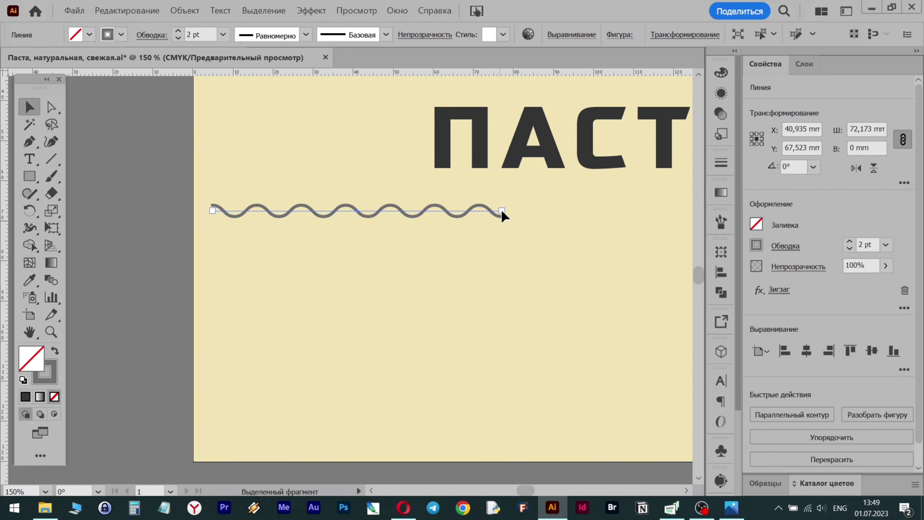
scroll(501, 208, "up", 3)
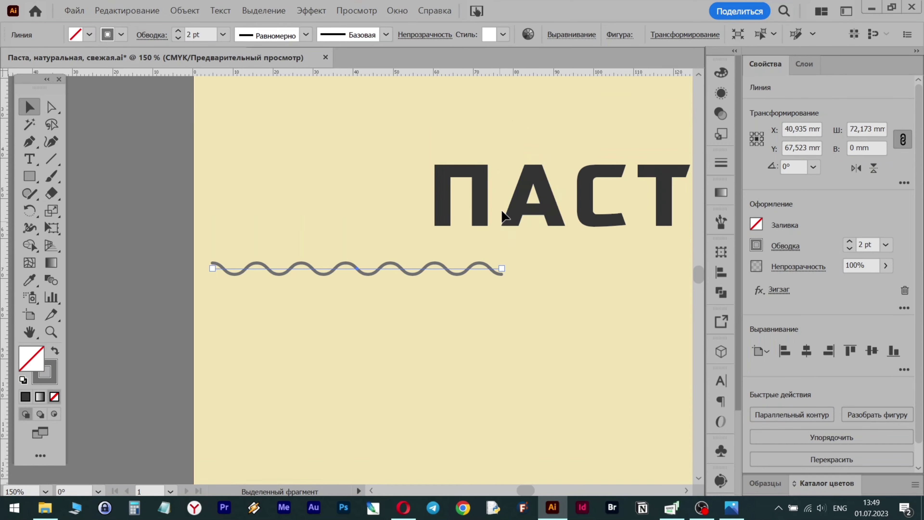
left_click(184, 10)
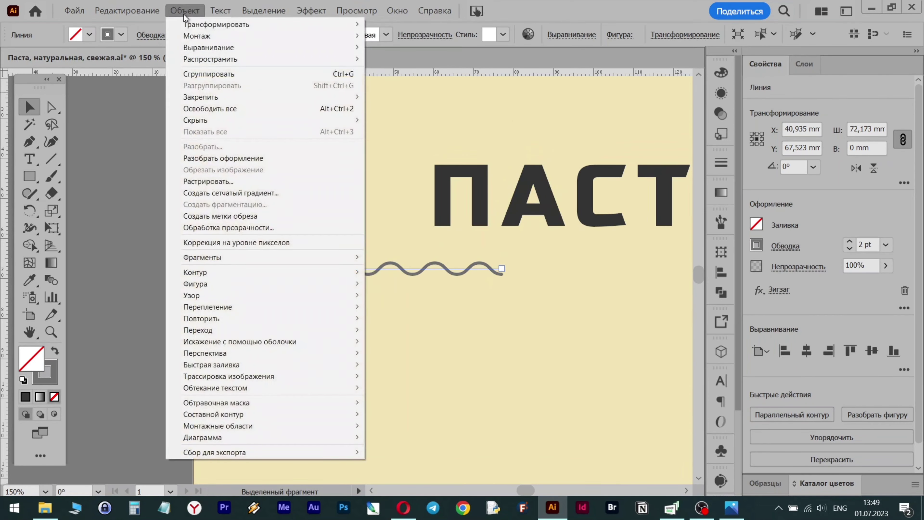
left_click(227, 150)
Step: Scale the wavy path down to about 54 mm wide and place it directly left of the ПАСТА lettering
mouse_move(501, 273)
left_mouse_down()
mouse_move(487, 268)
mouse_move(495, 272)
left_mouse_up()
mouse_move(405, 267)
left_mouse_down()
mouse_move(367, 190)
mouse_move(366, 220)
left_mouse_up()
scroll(452, 294, "right", 2)
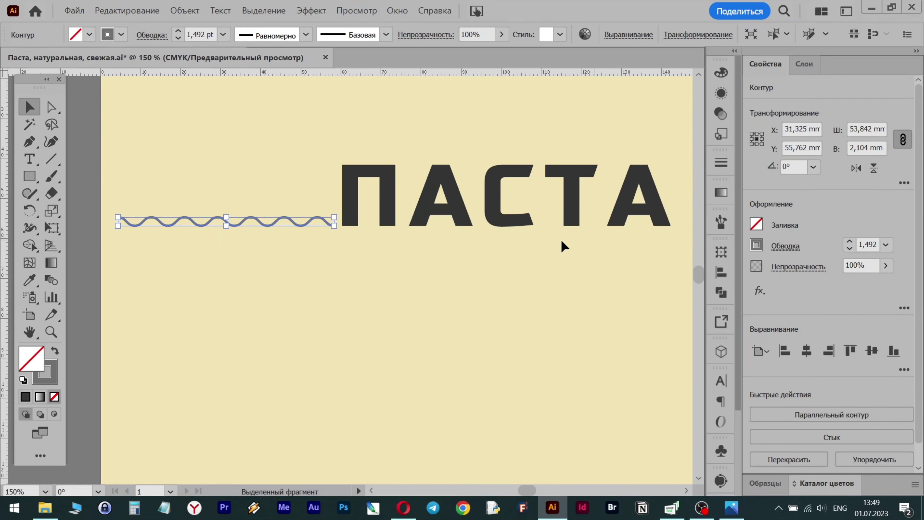
Step: Scale the ПАСТА lettering down proportionally around its centre to about 66 mm wide
scroll(499, 193, "down", 3)
left_click(505, 197)
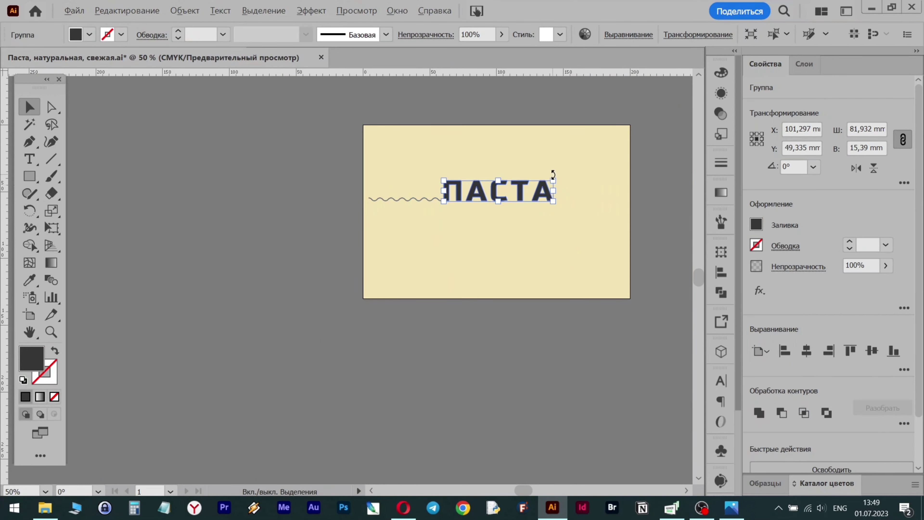
left_click_drag(551, 179, 541, 183)
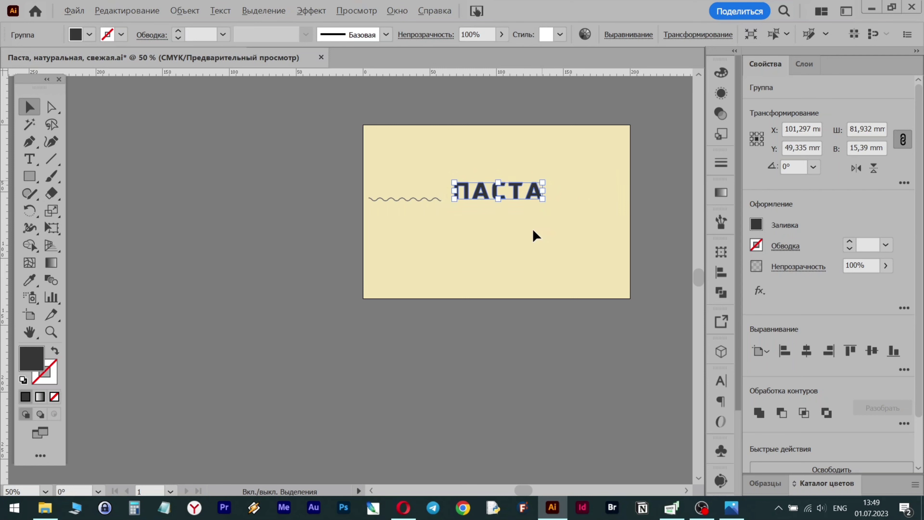
scroll(532, 229, "up", 1)
Step: Centre the ПАСТА lettering horizontally and vertically on the artboard
left_click_drag(480, 177, 487, 234)
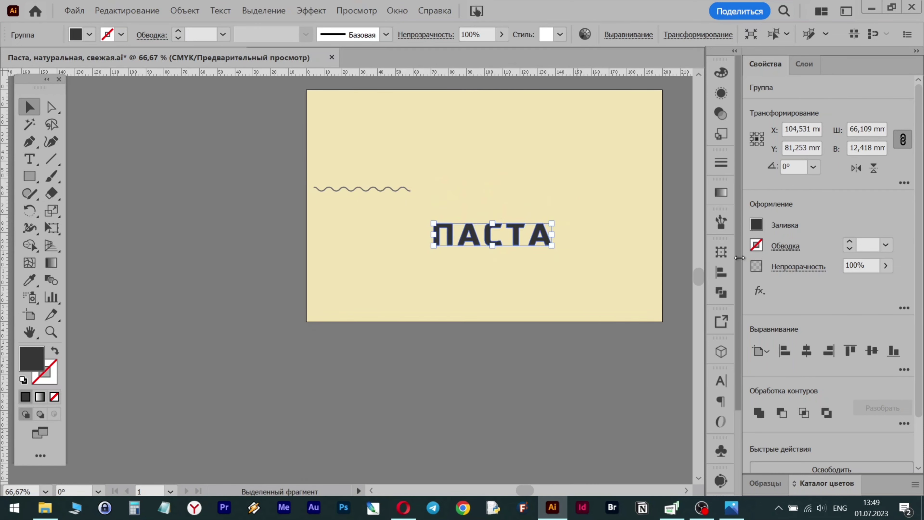
left_click(720, 272)
left_click(649, 369)
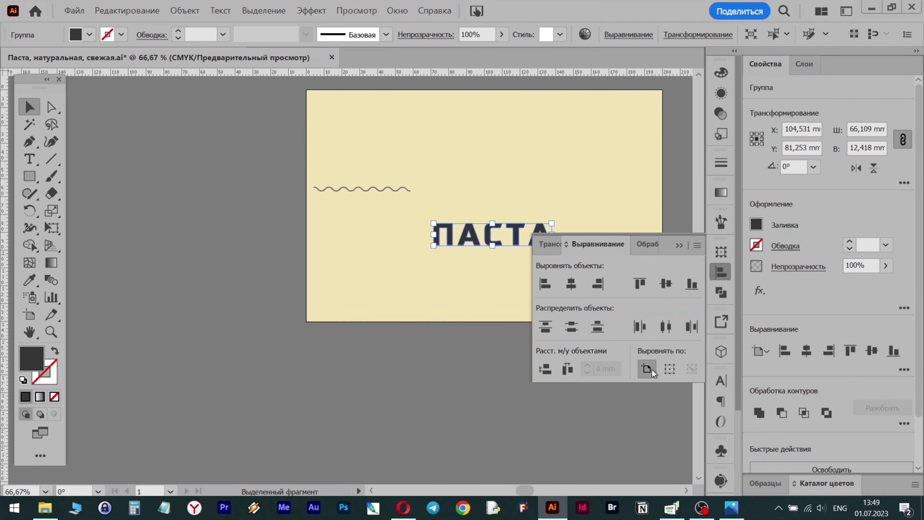
left_click(572, 284)
left_click(665, 285)
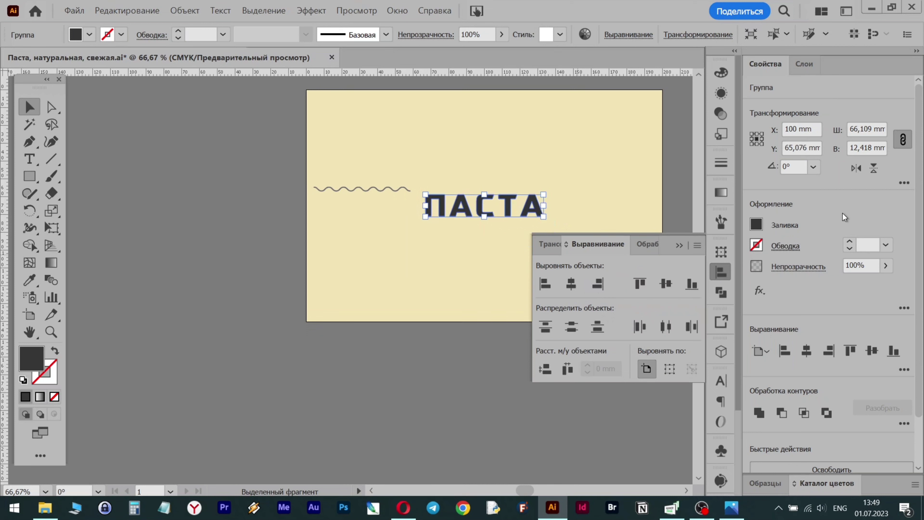
Step: Line up the top edge of the wavy line with the top of the ПАСТА lettering, using the lettering as key object
left_click_drag(354, 150, 451, 244)
left_click(695, 375)
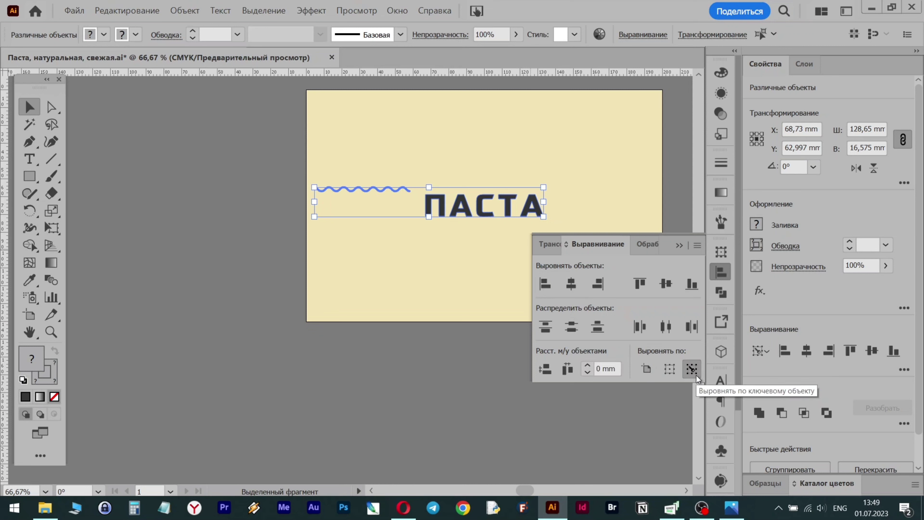
left_click(465, 206)
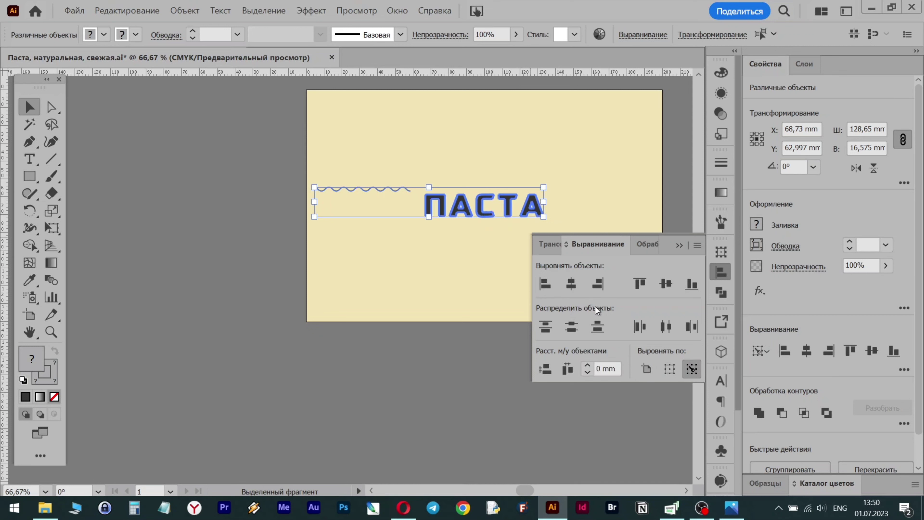
left_click(552, 331)
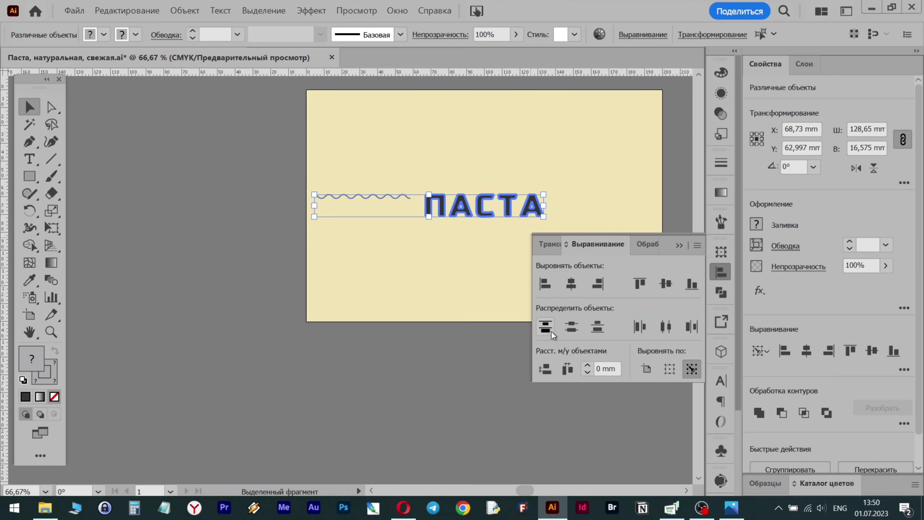
left_click(681, 242)
left_click(505, 272)
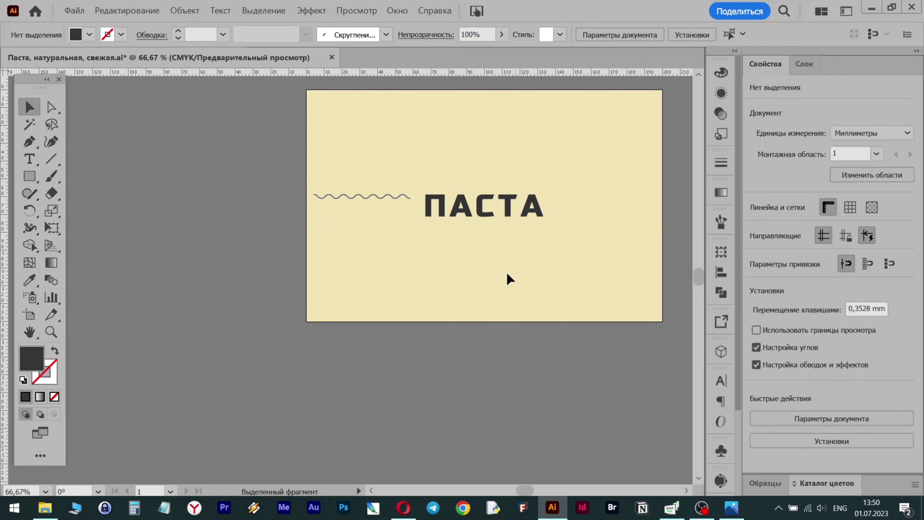
Step: Nudge the wavy line about 1.4 mm towards the lettering and place a copy about 10 mm below it
scroll(366, 219, "up", 3)
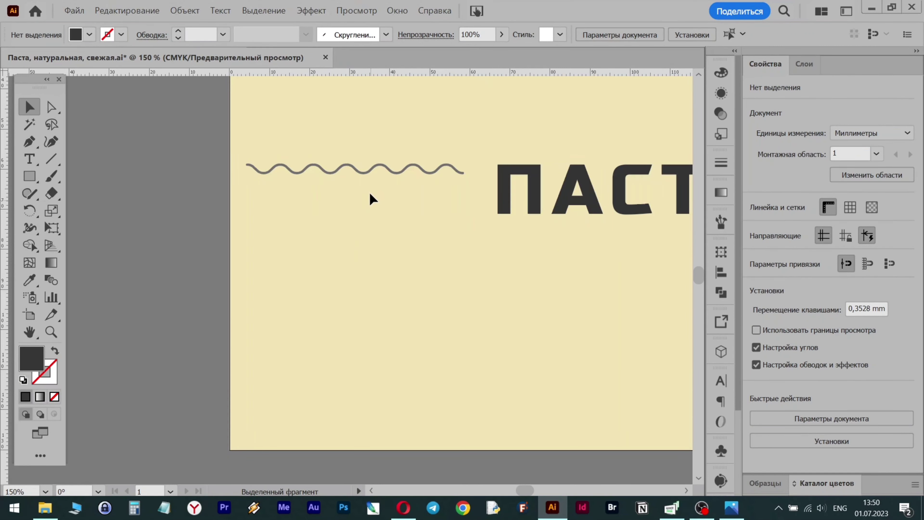
left_click(371, 173)
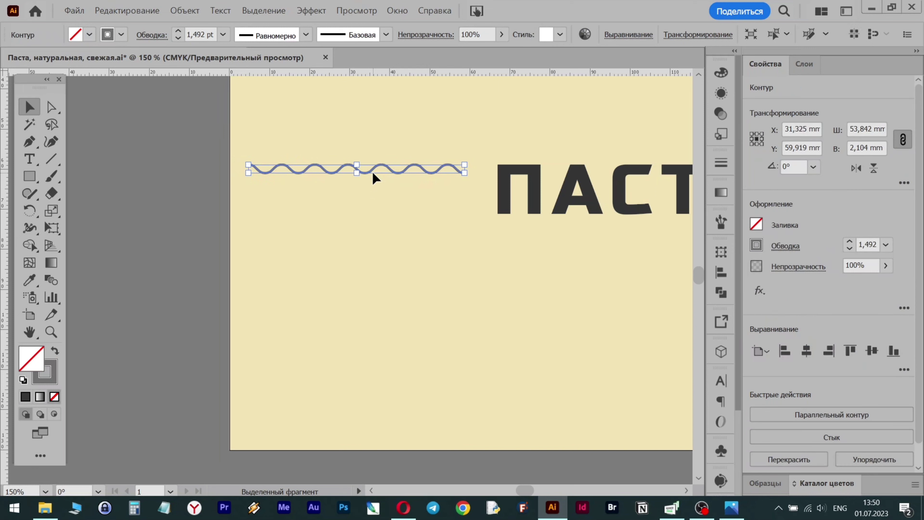
key("Right")
key("Right")
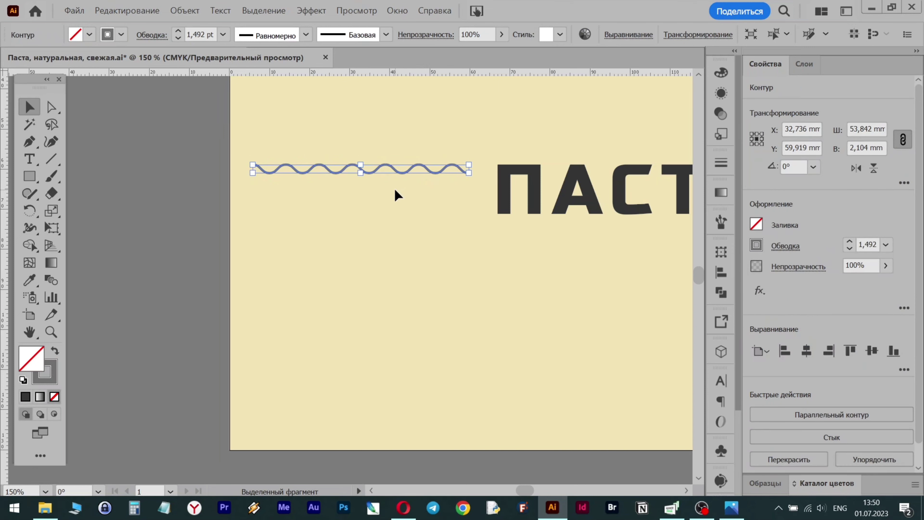
left_click_drag(375, 175, 378, 215)
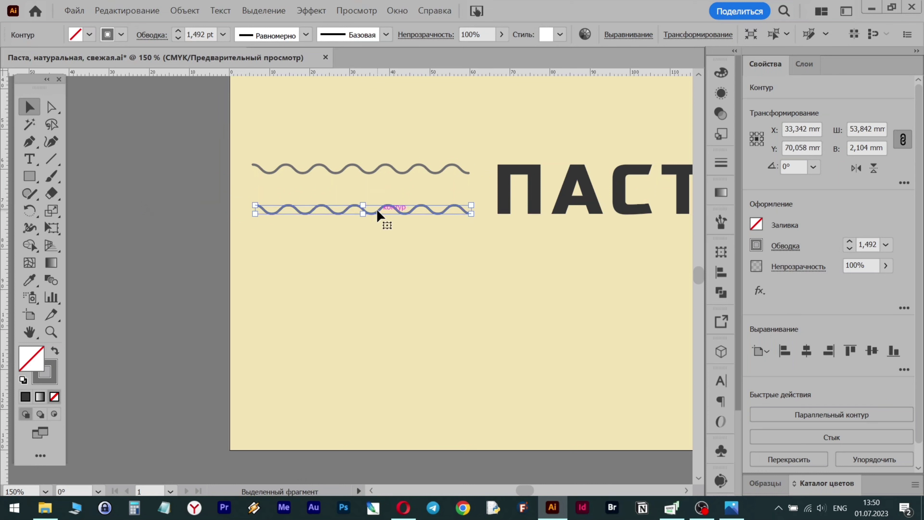
Step: Align the lower wave's horizontal centre with the upper wave, using the upper wave as key object
left_click(383, 169, "shift")
left_click(720, 274)
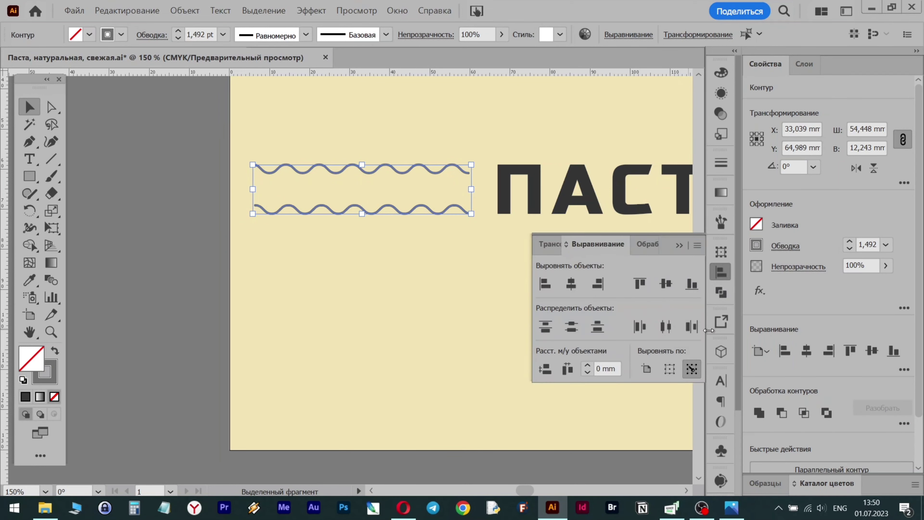
left_click(440, 177)
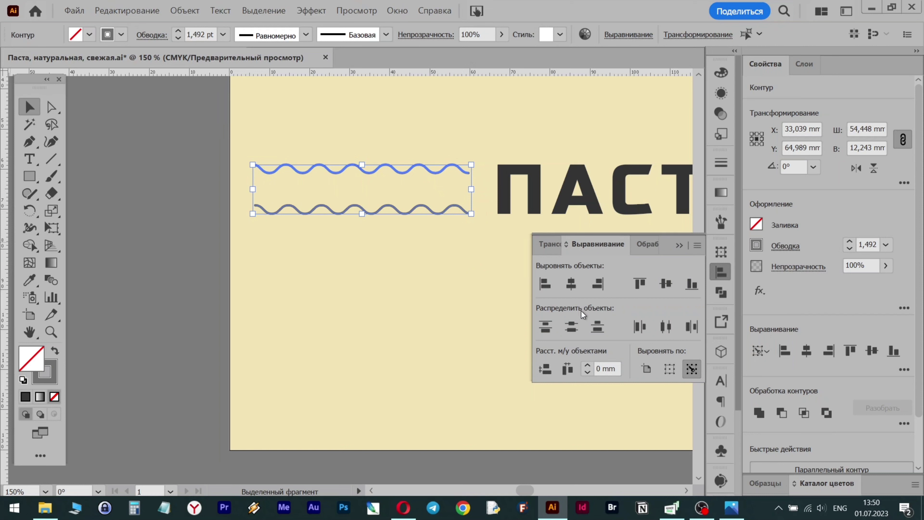
left_click(665, 326)
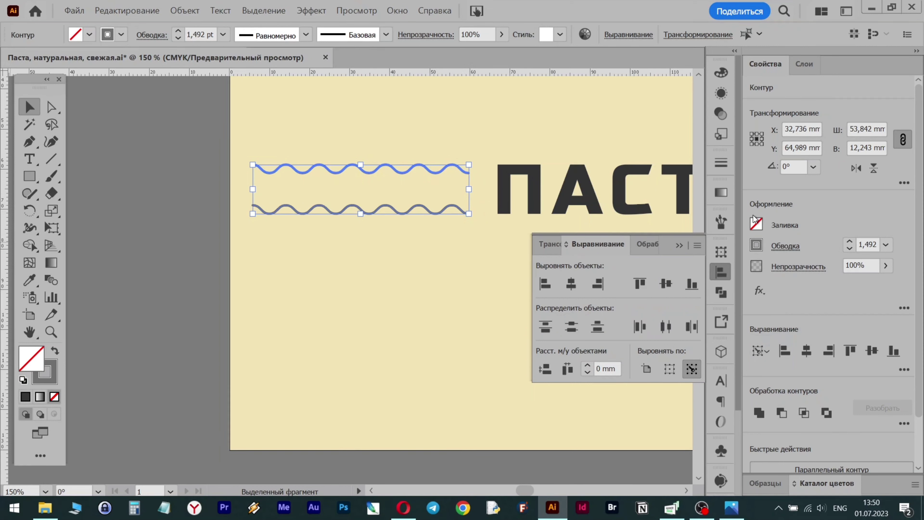
Step: Line up the bottom edge of the lower wave with the bottom of the ПАСТА lettering, using the lettering as key object
left_click_drag(428, 238, 516, 171)
left_click(691, 369)
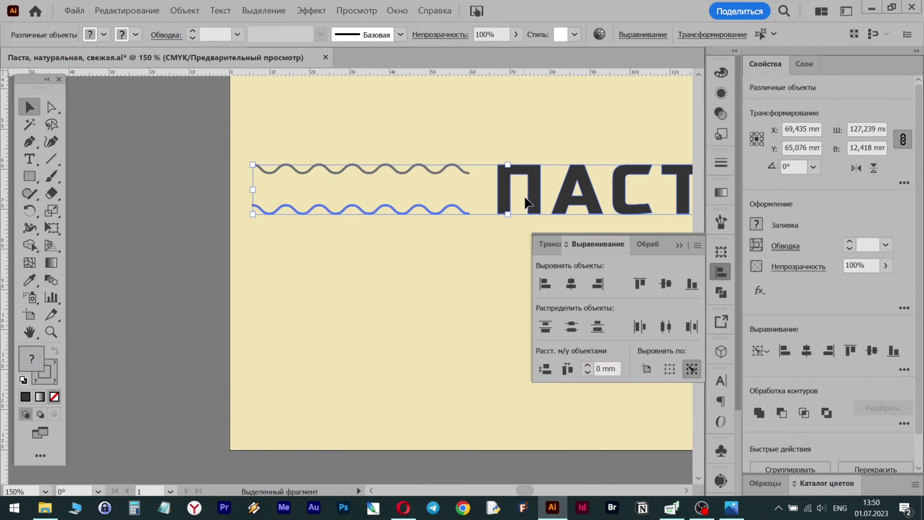
left_click(537, 211)
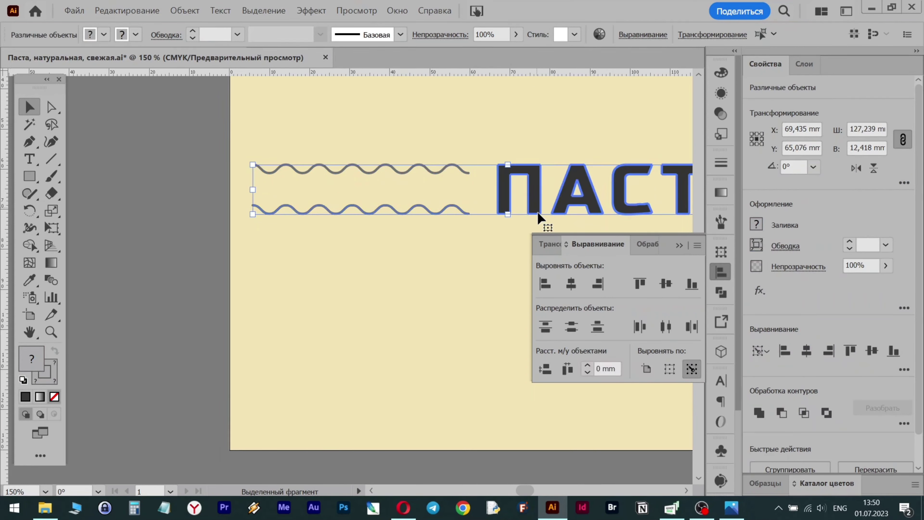
left_click(594, 326)
left_click(679, 244)
left_click(375, 143)
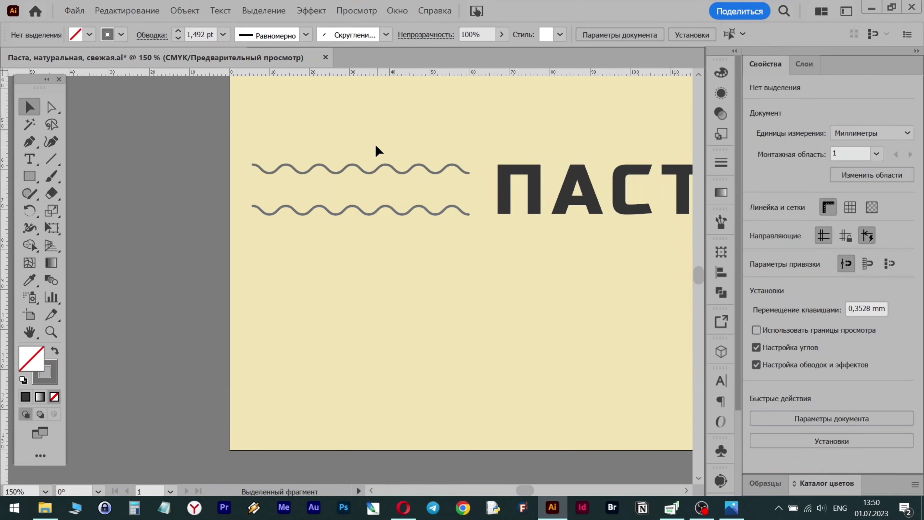
Step: Create a blend between the upper and lower wavy lines
left_click_drag(374, 144, 382, 268)
left_click(185, 11)
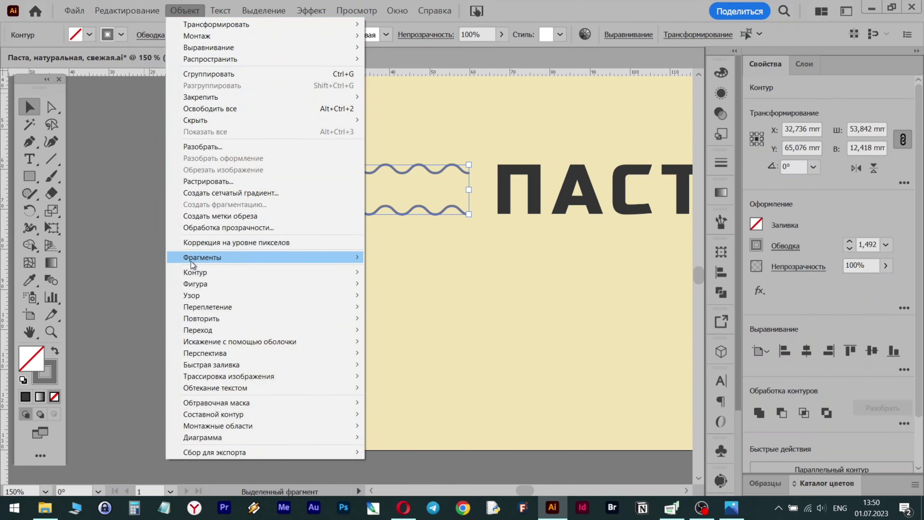
mouse_move(218, 329)
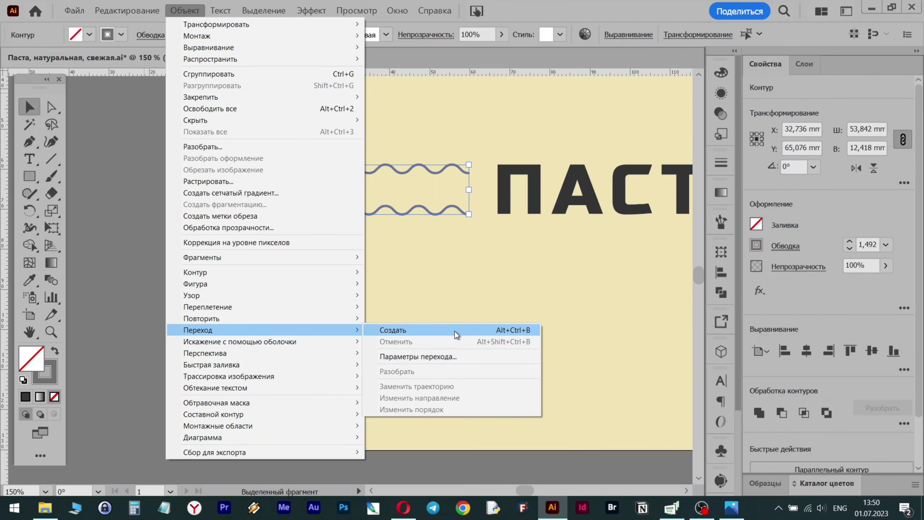
left_click(454, 330)
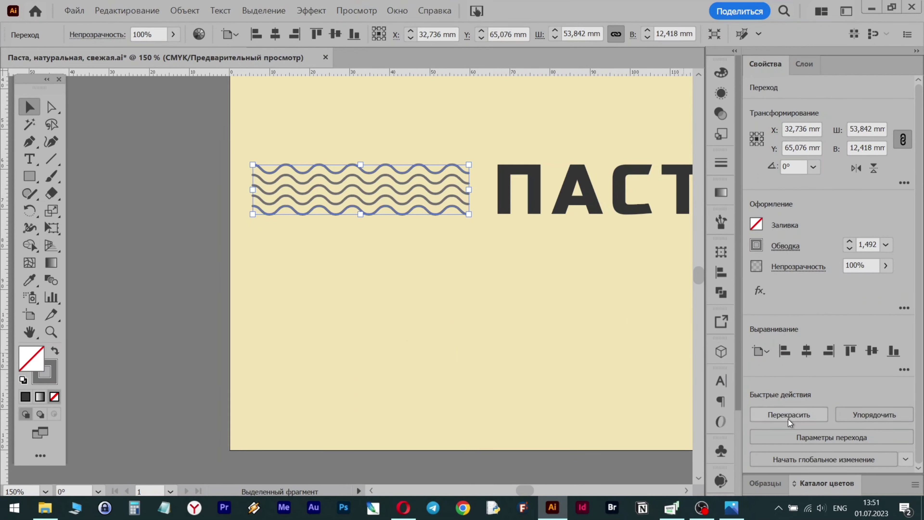
Step: Set the wave blend's spacing to a specified number of steps with a value of 2
left_click(800, 436)
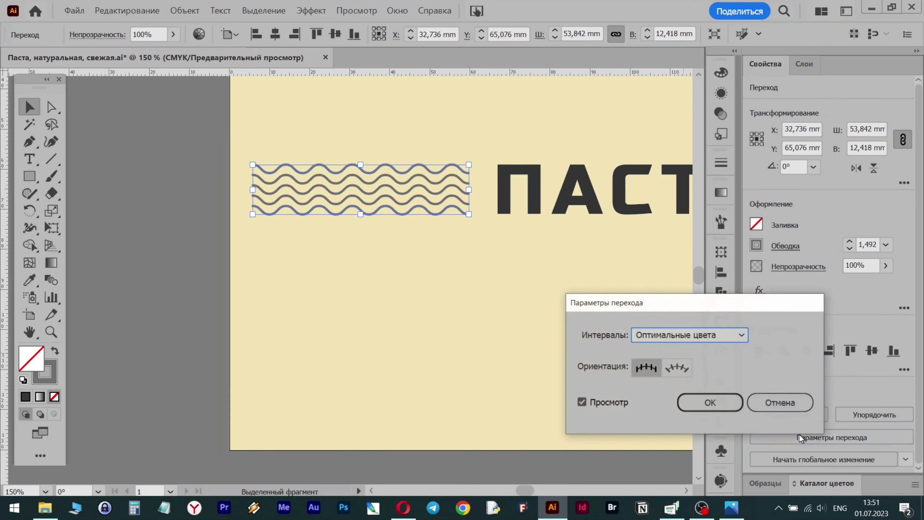
left_click(674, 335)
left_click(670, 365)
type("2")
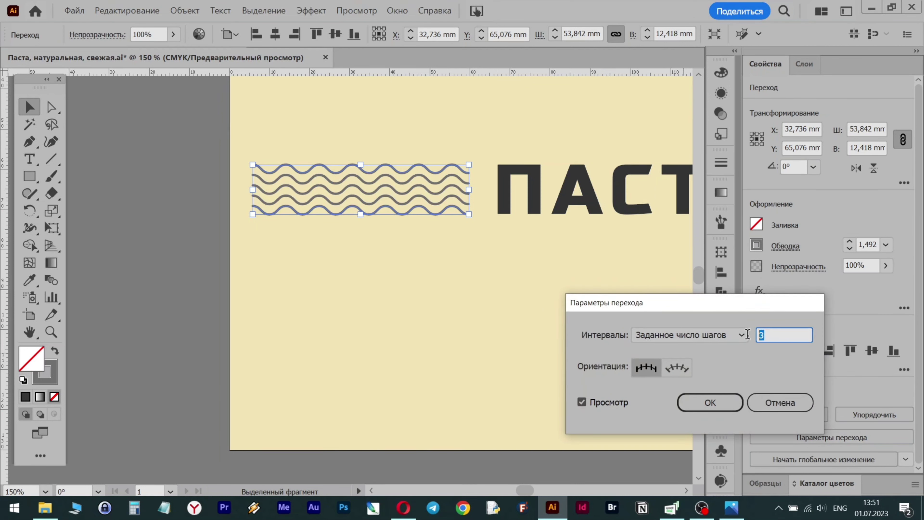
key("Tab")
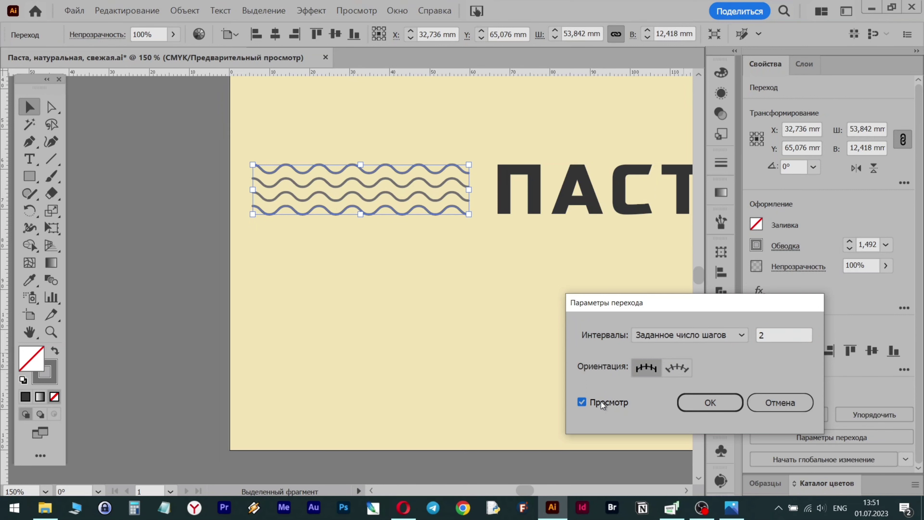
left_click(702, 409)
left_click(491, 277)
scroll(492, 279, "down", 2)
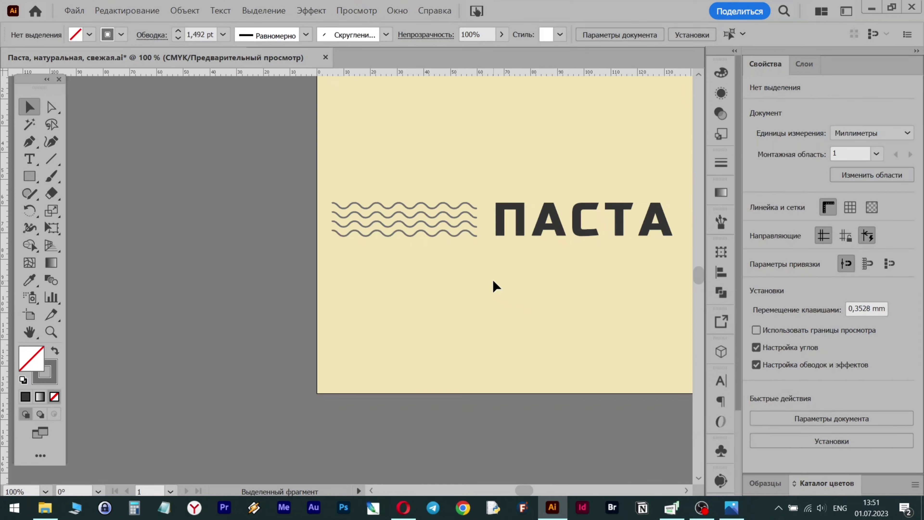
scroll(495, 285, "right", 5)
left_click(255, 233)
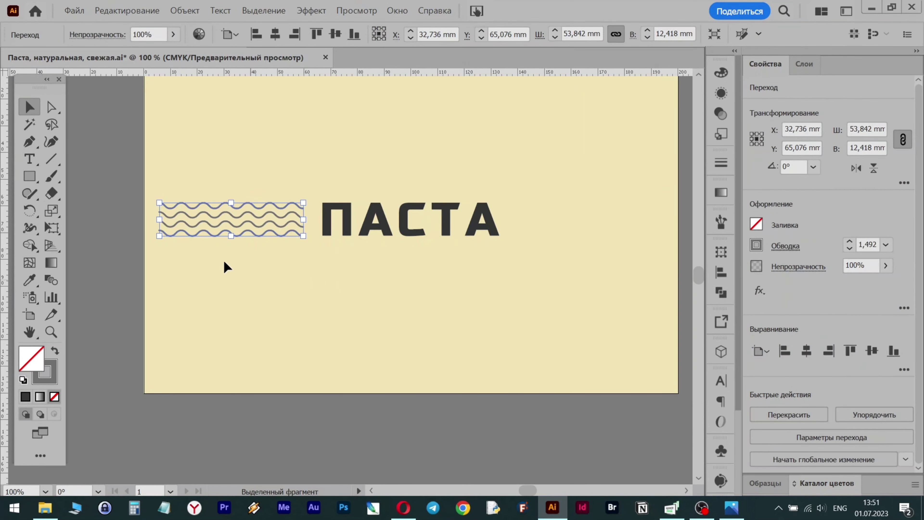
left_click_drag(35, 213, 84, 227)
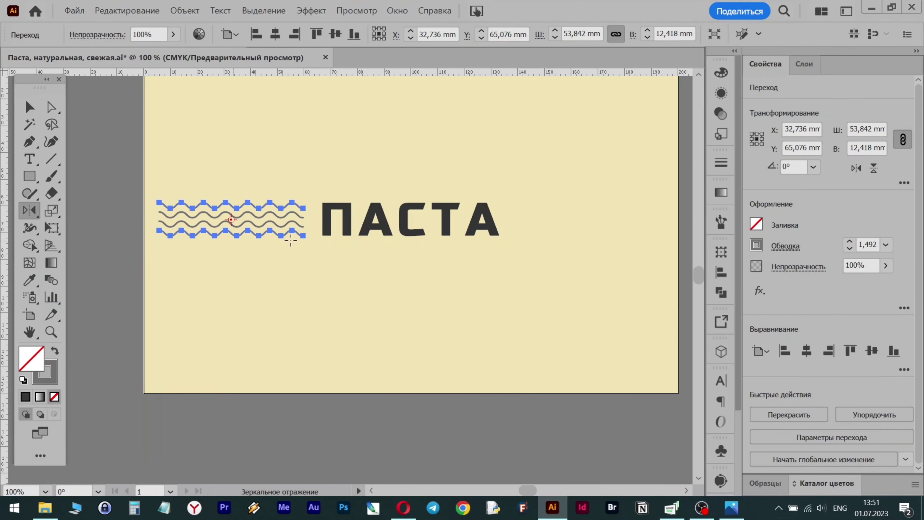
key("v")
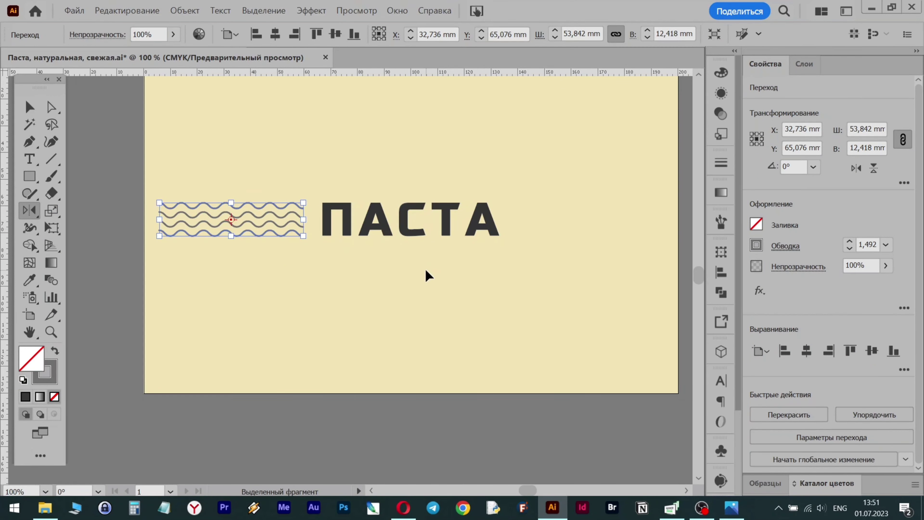
key("ctrl+y")
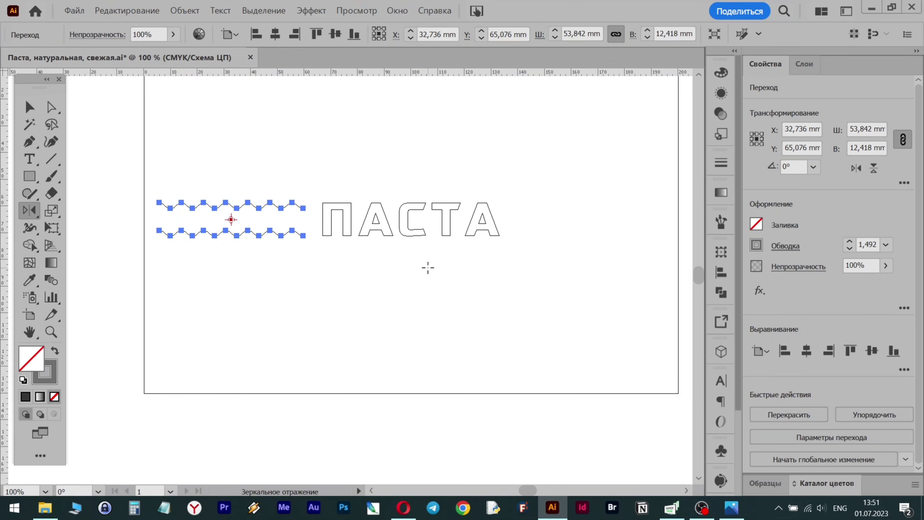
scroll(430, 239, "up", 1)
key("ctrl+y")
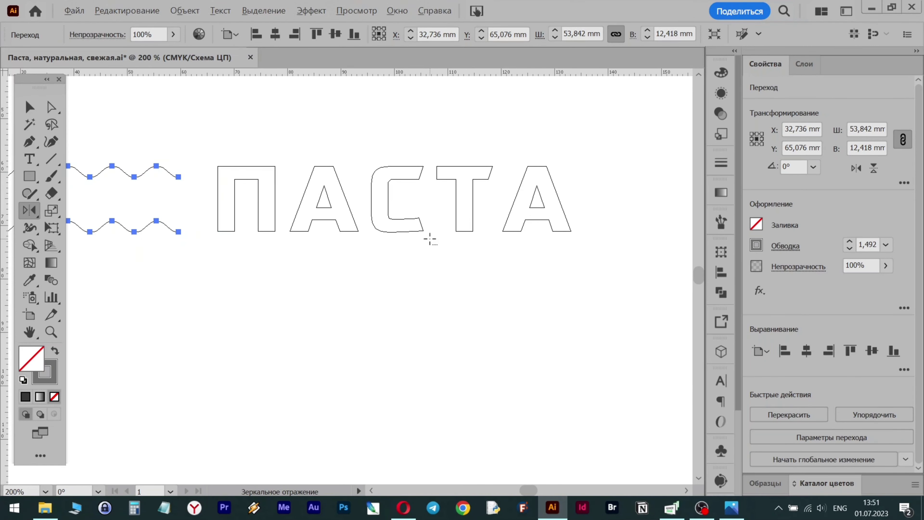
key("ctrl+y")
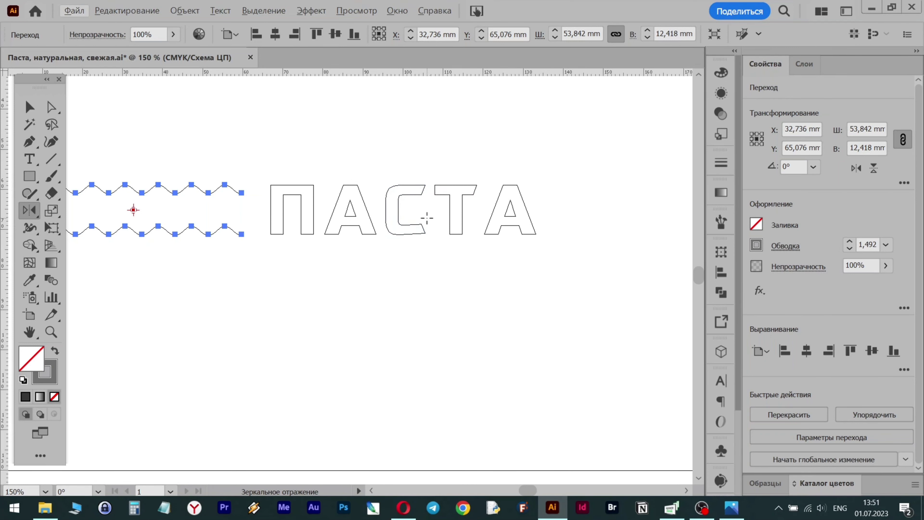
key("ctrl")
key("ctrl+t")
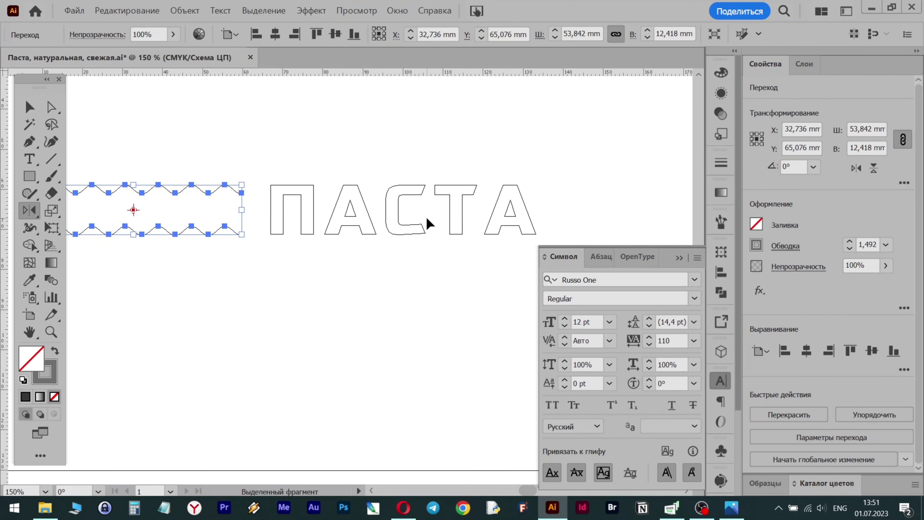
key("ctrl+y")
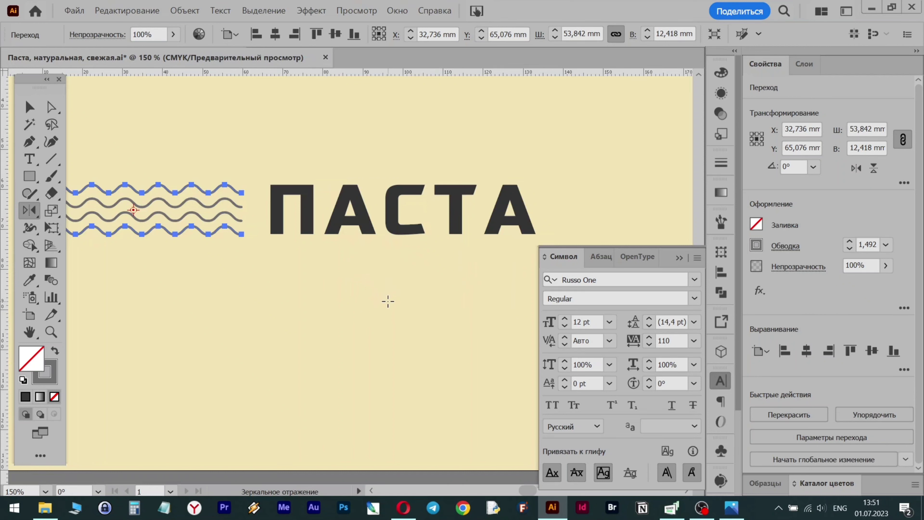
key("ctrl")
left_click(678, 257)
key("ctrl+minus")
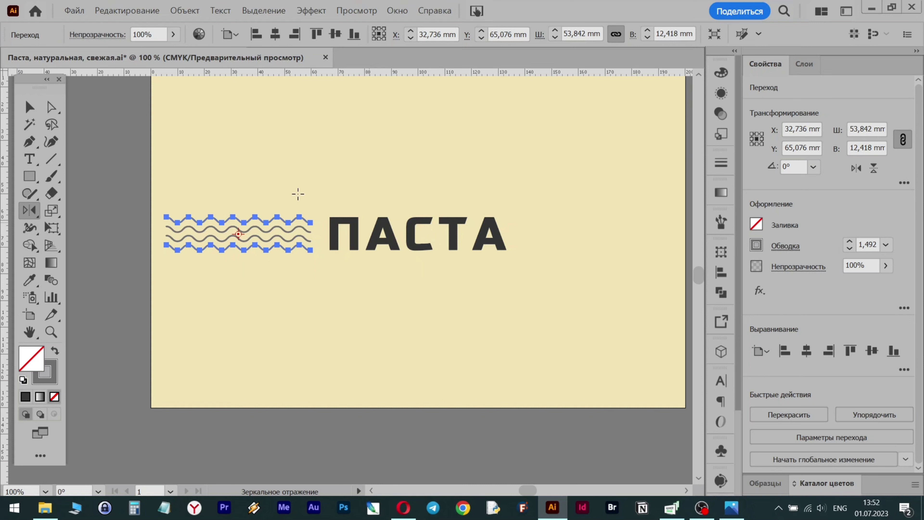
key("ctrl+shift+a")
key("v")
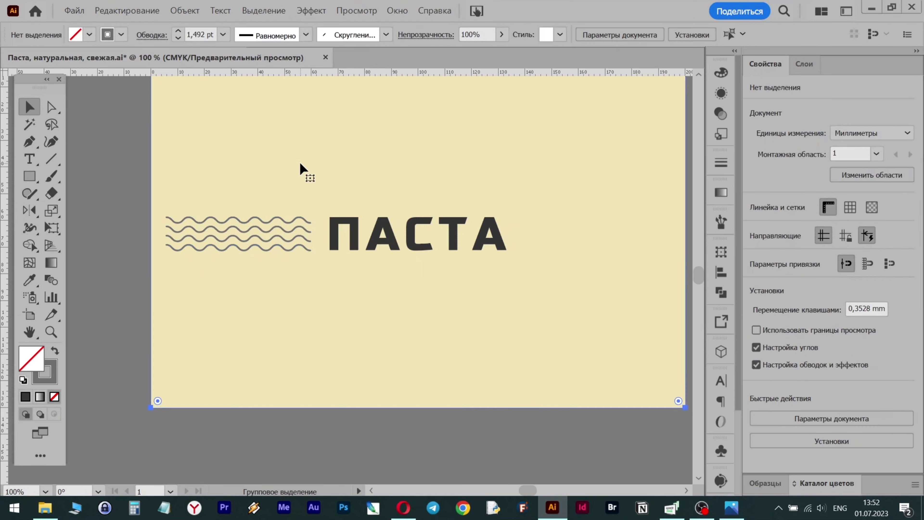
Step: Locate the background rectangle's centre point relative to the letter С, using outline view
left_click(300, 163)
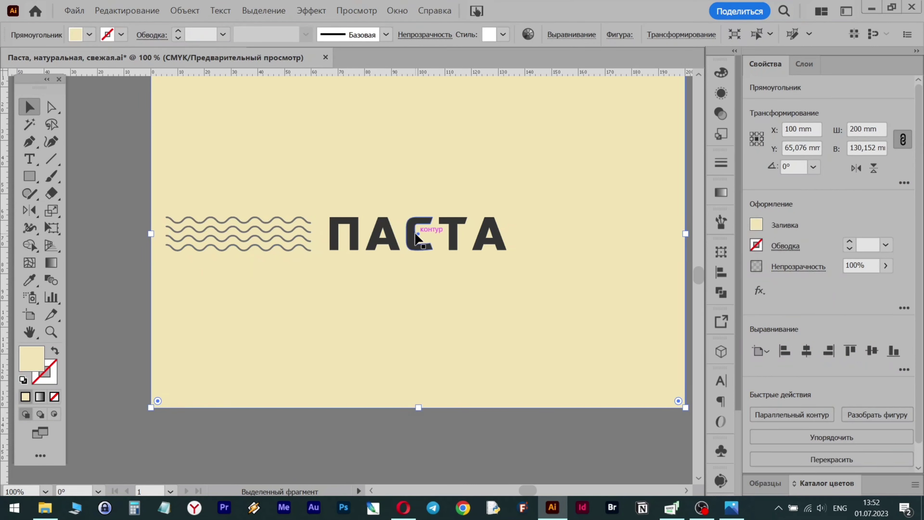
scroll(419, 237, "up", 3, "alt")
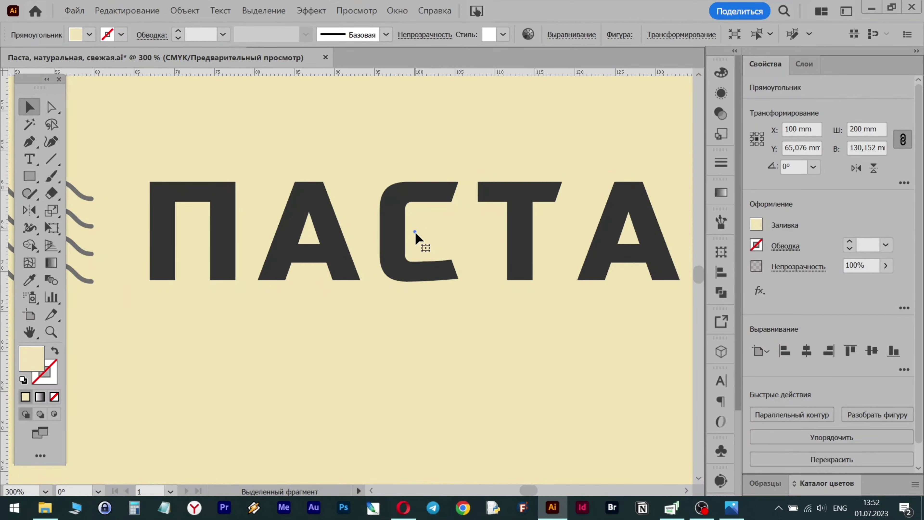
scroll(417, 238, "down", 3, "alt")
key("ctrl+y")
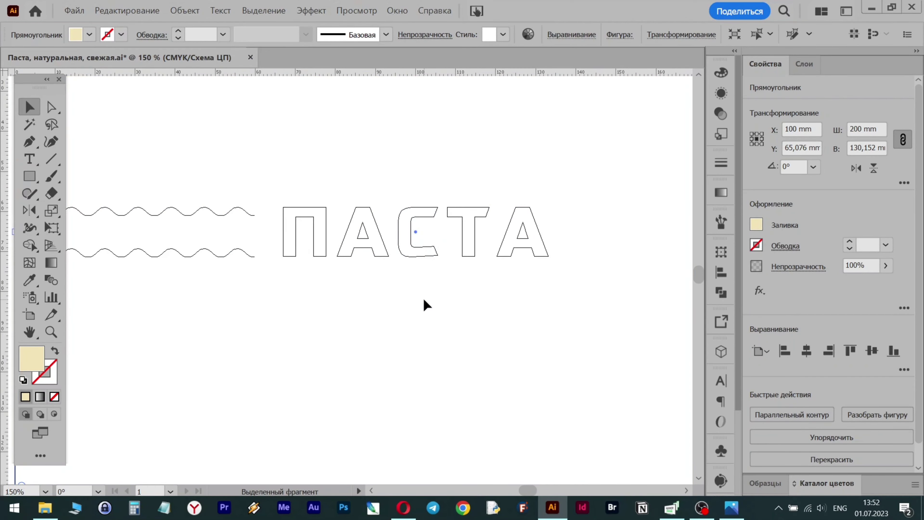
left_click(414, 339)
Step: Reflect a copy of the wave blend across a vertical axis through the background's centre, working in preview view
left_click_drag(201, 197, 234, 276)
left_click(30, 210)
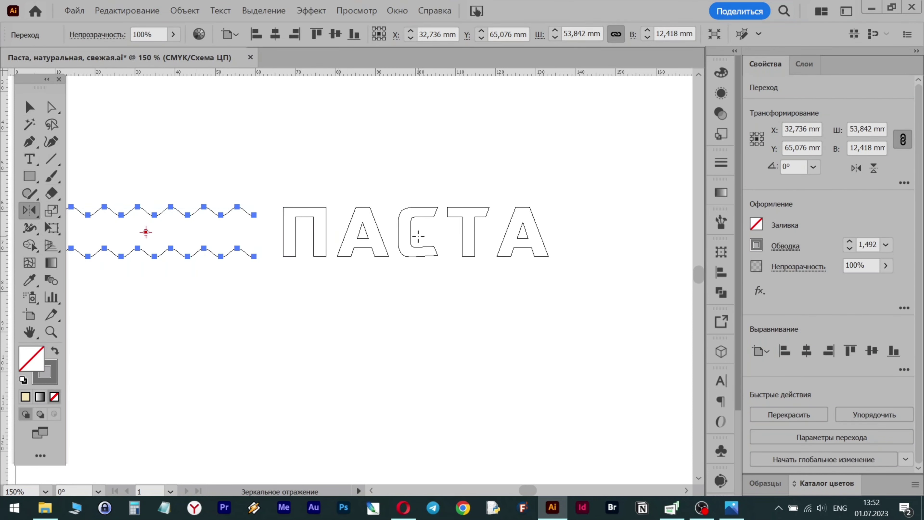
key("ctrl+y")
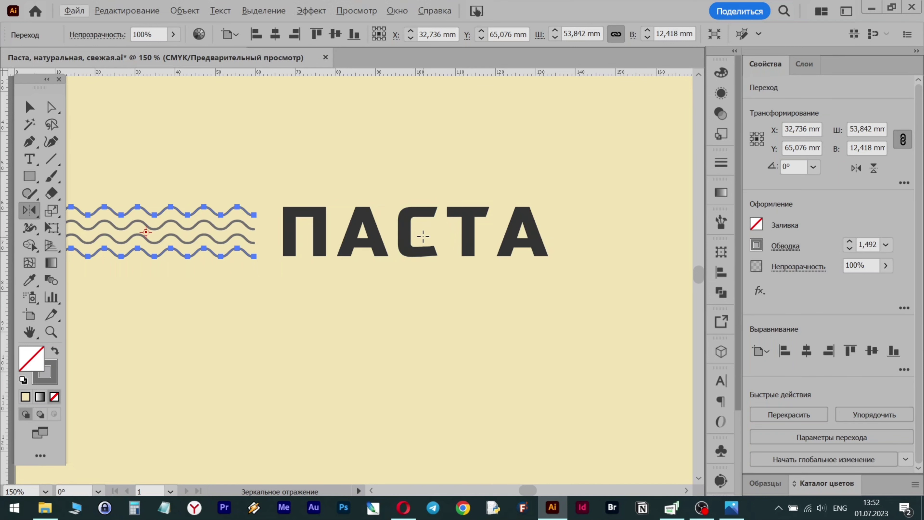
scroll(222, 171, "up", 2)
scroll(229, 178, "down", 2, "alt")
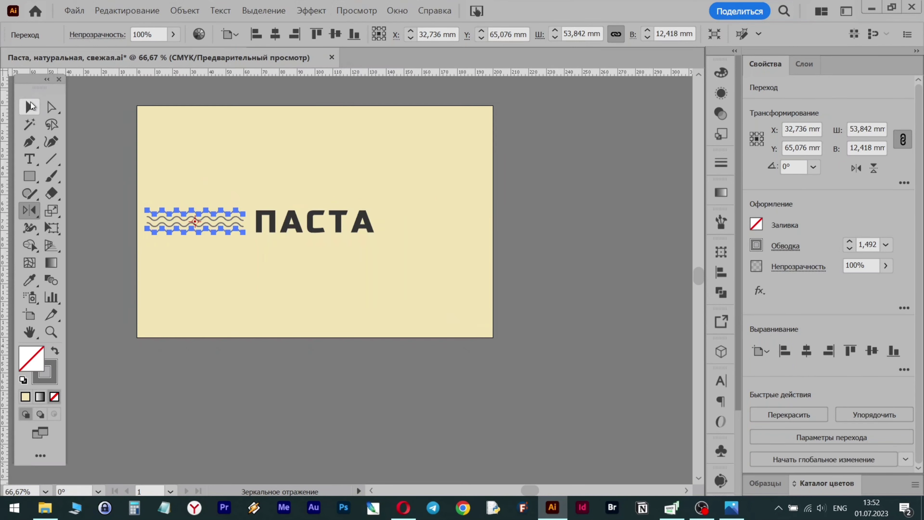
left_click(318, 222, "alt")
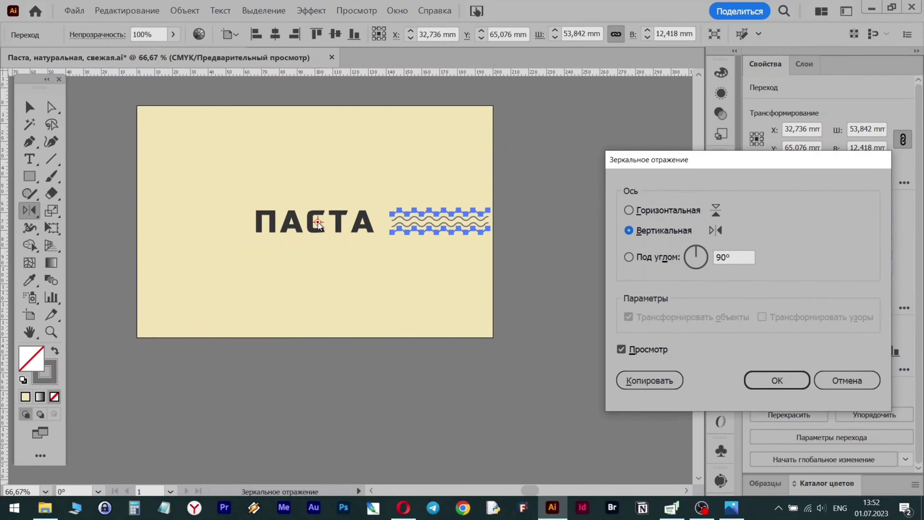
left_click(645, 380)
left_click(28, 107)
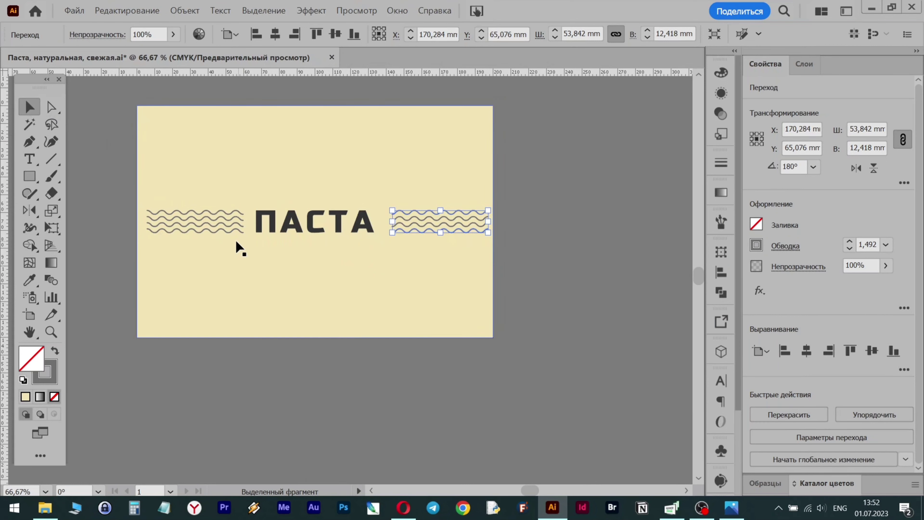
Step: Inspect the mirrored waves beside the lettering and delete that copy
scroll(242, 243, "up", 2)
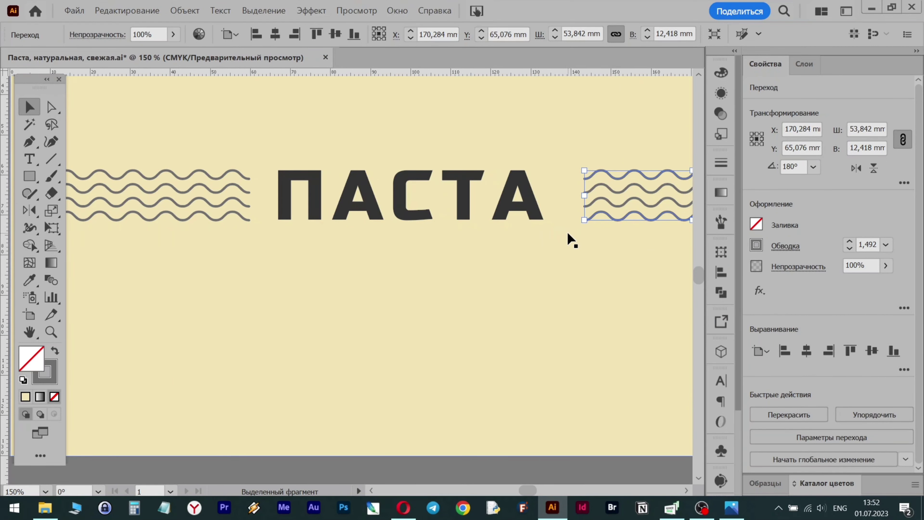
scroll(560, 262, "down", 4)
scroll(569, 280, "up", 2)
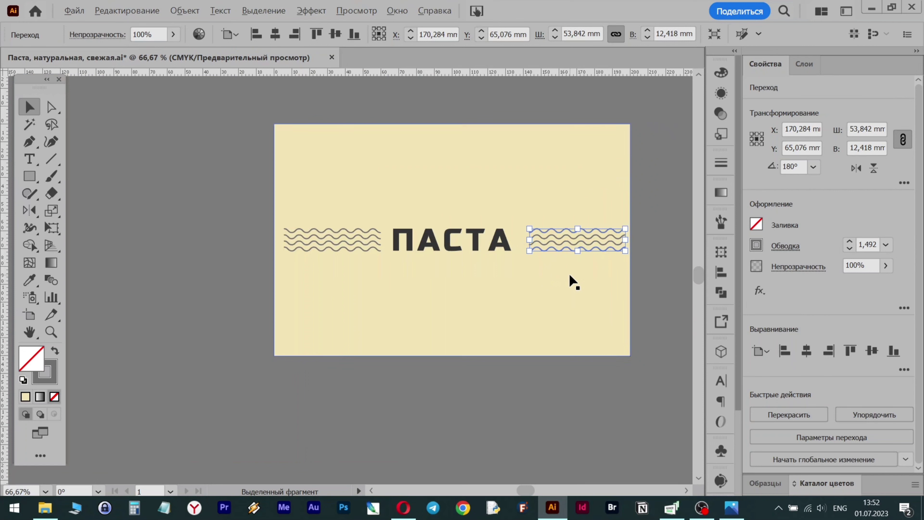
left_click(667, 284)
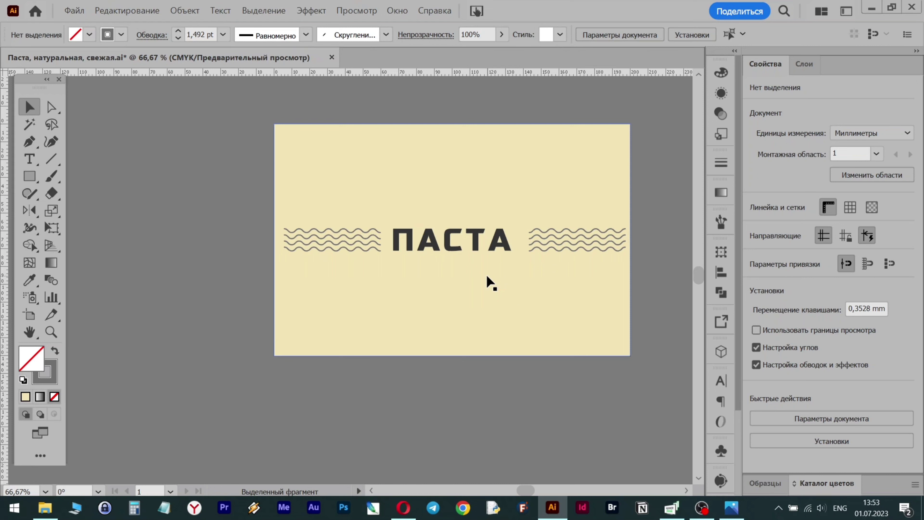
left_click_drag(563, 233, 587, 240)
key("Delete")
Step: Draw a circle about 11.7 mm in diameter below the lettering, using the background's beige fill and no stroke
scroll(459, 304, "up", 1)
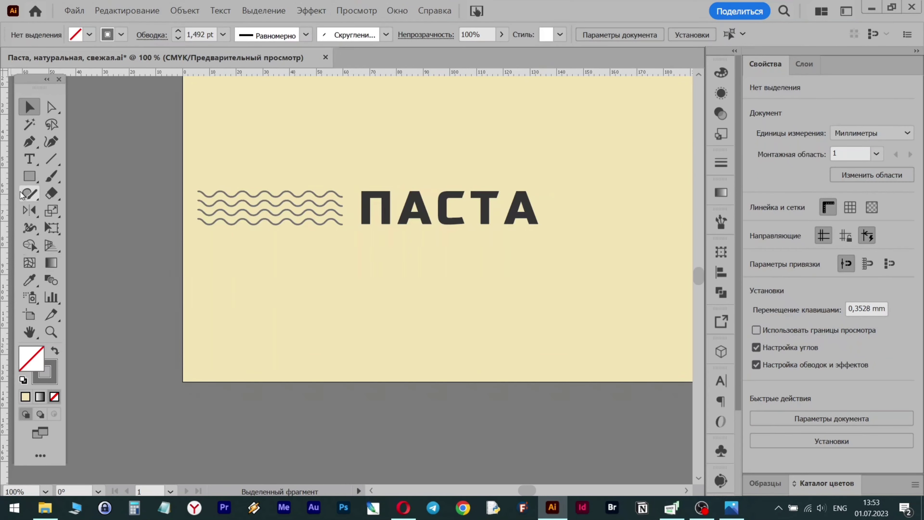
left_click(29, 177)
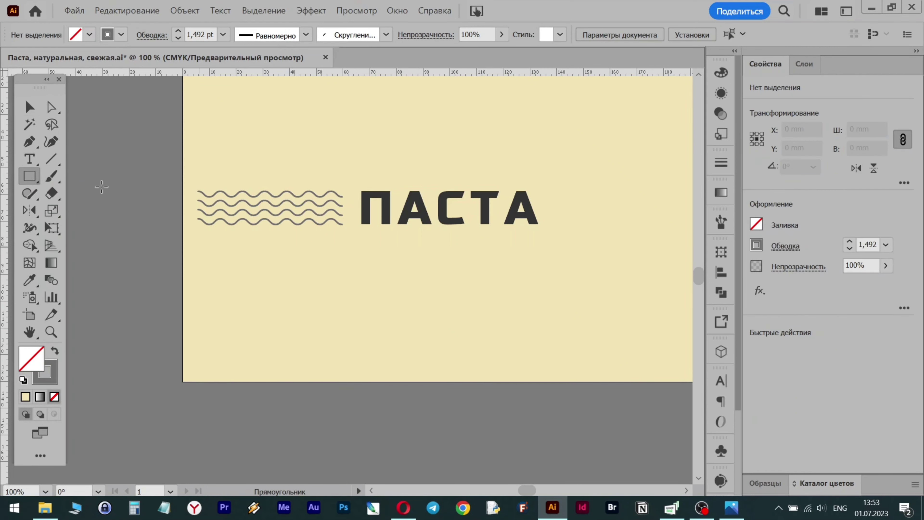
key("v")
left_click(345, 351)
left_click(120, 255)
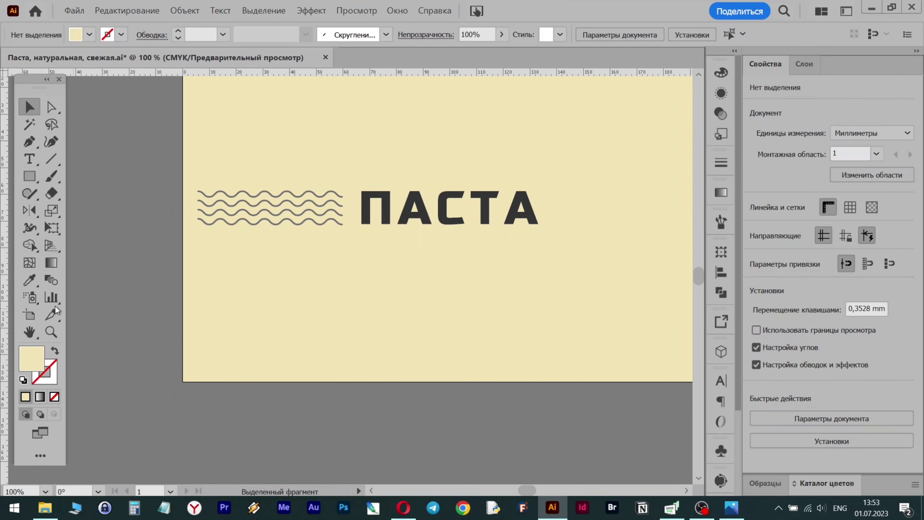
left_click_drag(24, 176, 57, 211)
left_click_drag(395, 288, 410, 304)
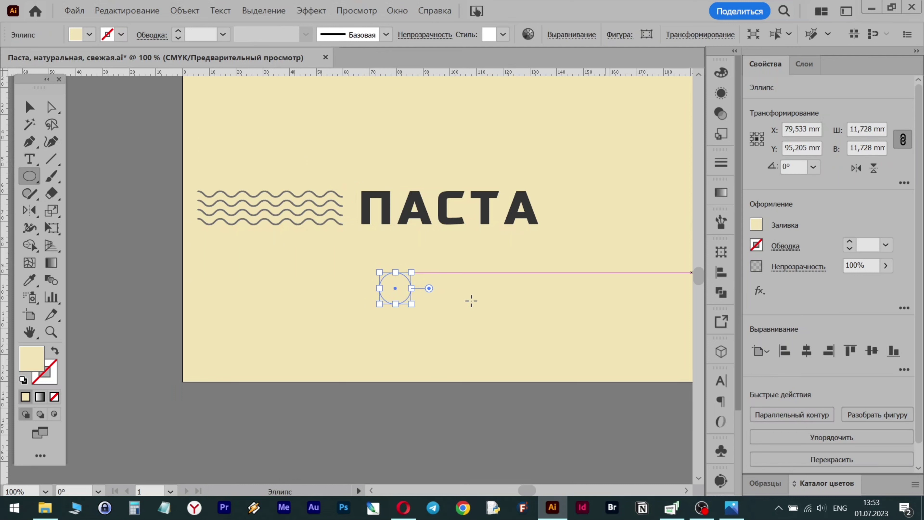
Step: Centre the circle horizontally and vertically on the artboard
left_click(721, 272)
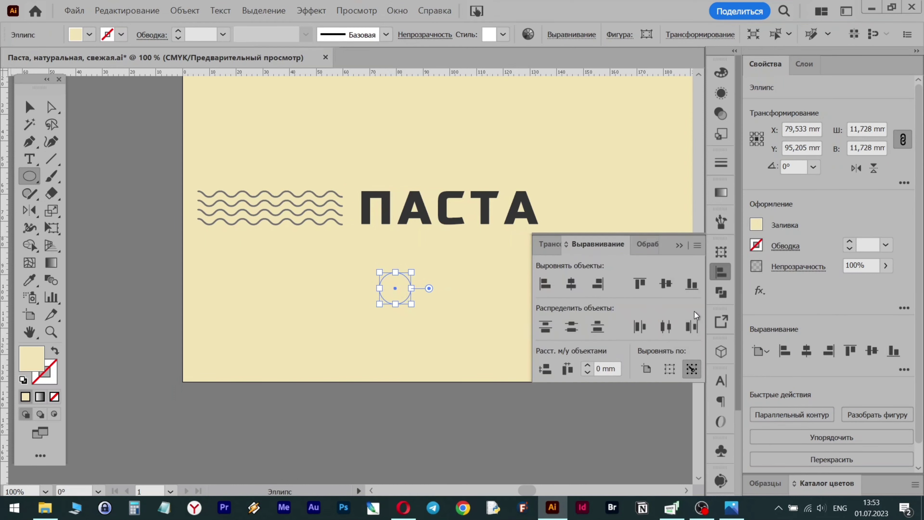
left_click(571, 283)
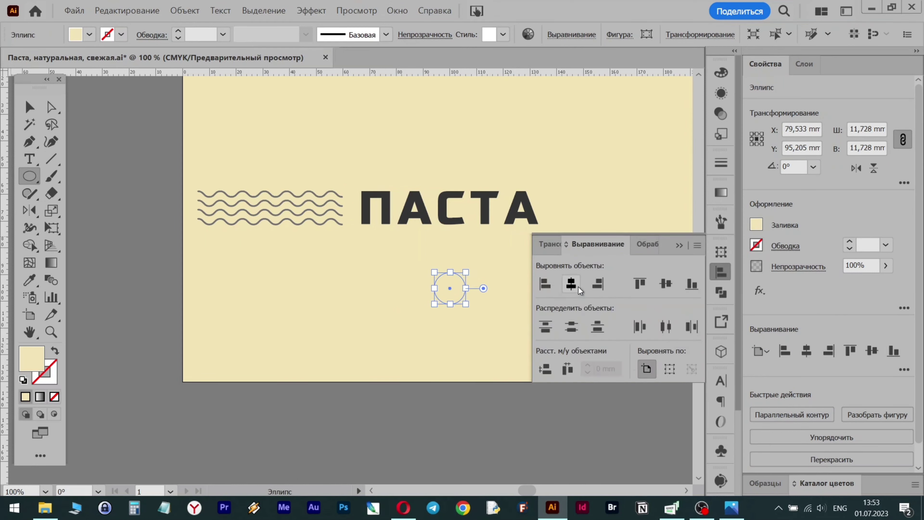
left_click(665, 283)
left_click(679, 245)
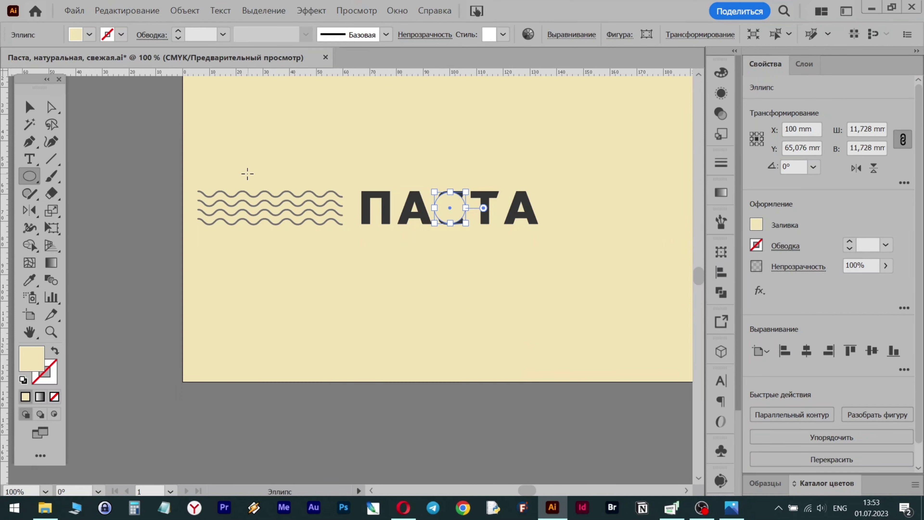
Step: Reflect a copy of the wave blend across a vertical axis through the circle's centre
key("v")
left_click(287, 217)
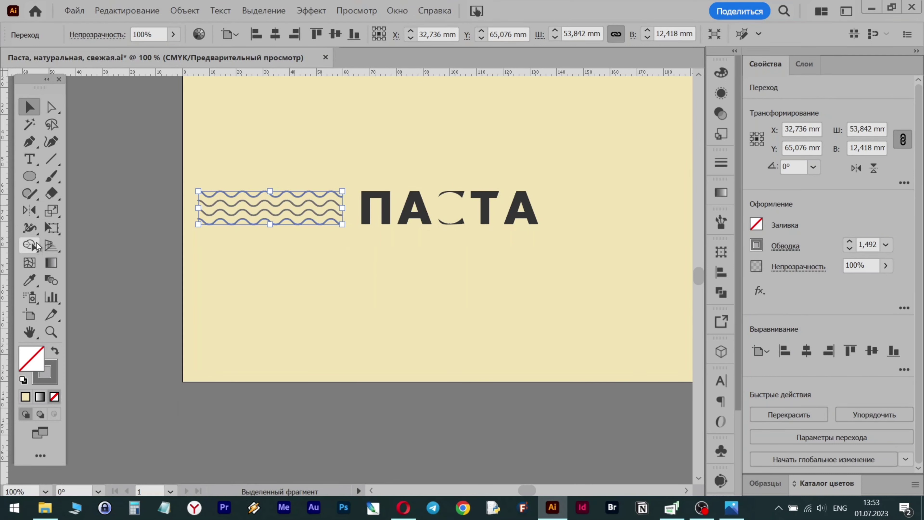
left_click(36, 209)
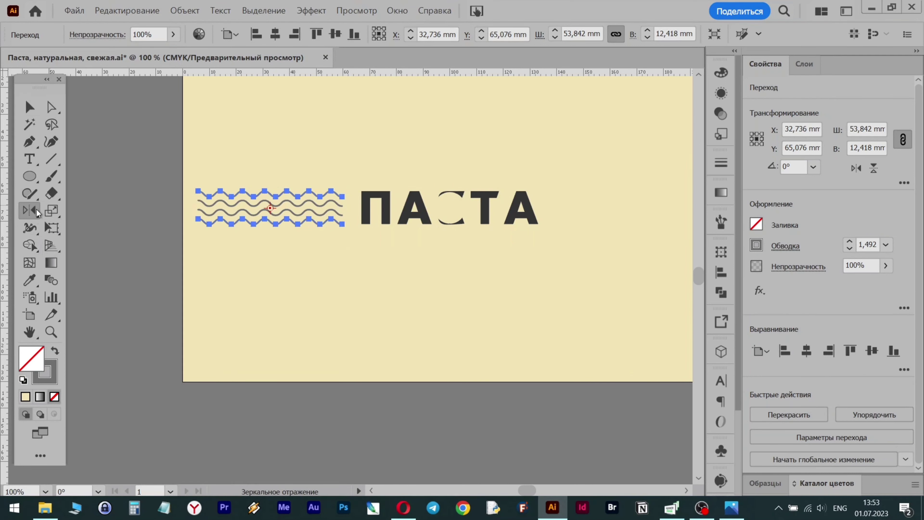
left_click(449, 207, "alt")
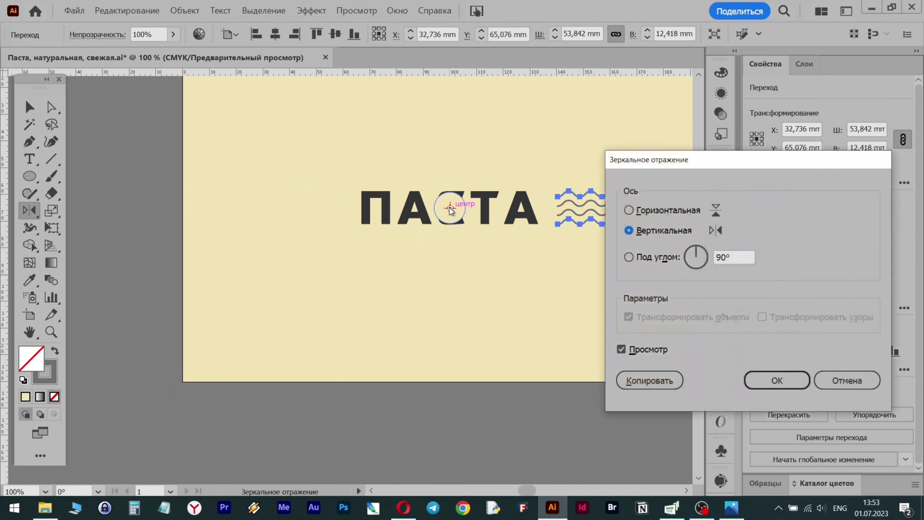
left_click(649, 380)
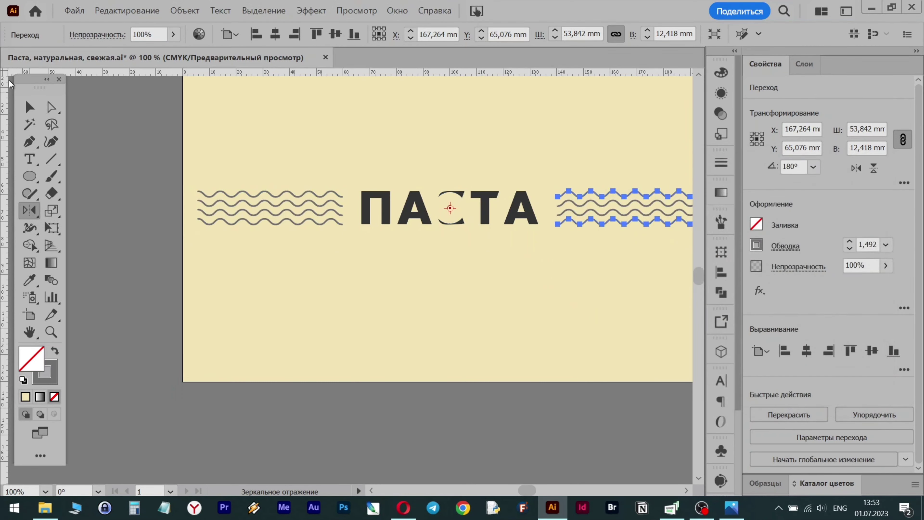
Step: Shrink the circle to about 7.9 mm in diameter inside the letter С
left_click(29, 107)
left_click(466, 207)
scroll(466, 206, "up", 2)
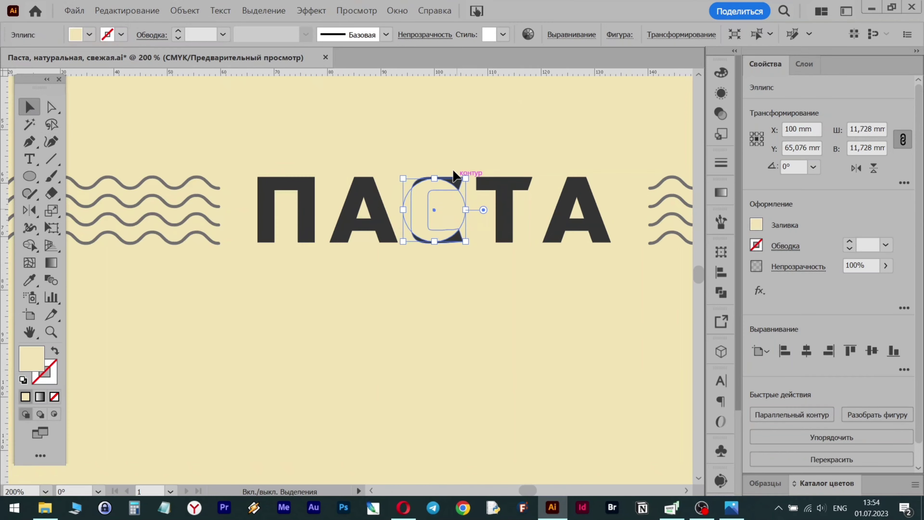
left_click_drag(467, 178, 443, 213)
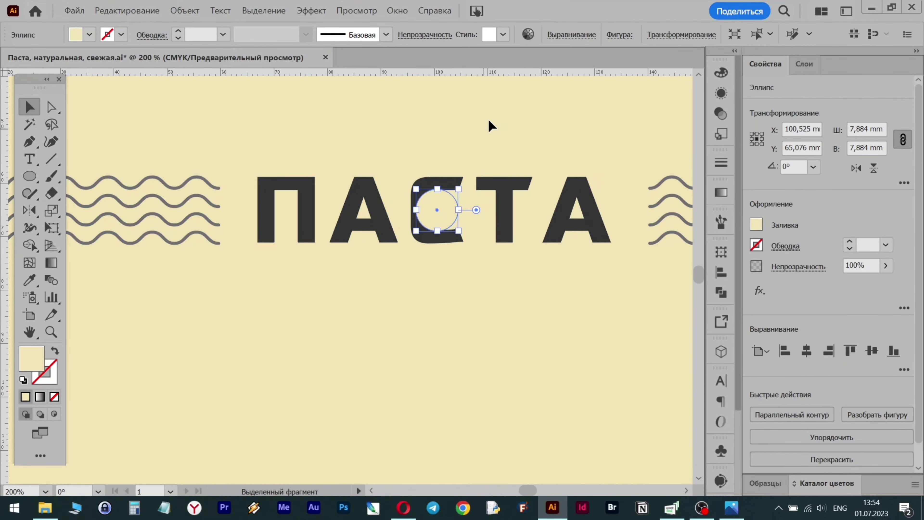
left_click(550, 163)
Step: Move the beige circle off the letter С and delete it
scroll(550, 163, "down", 1)
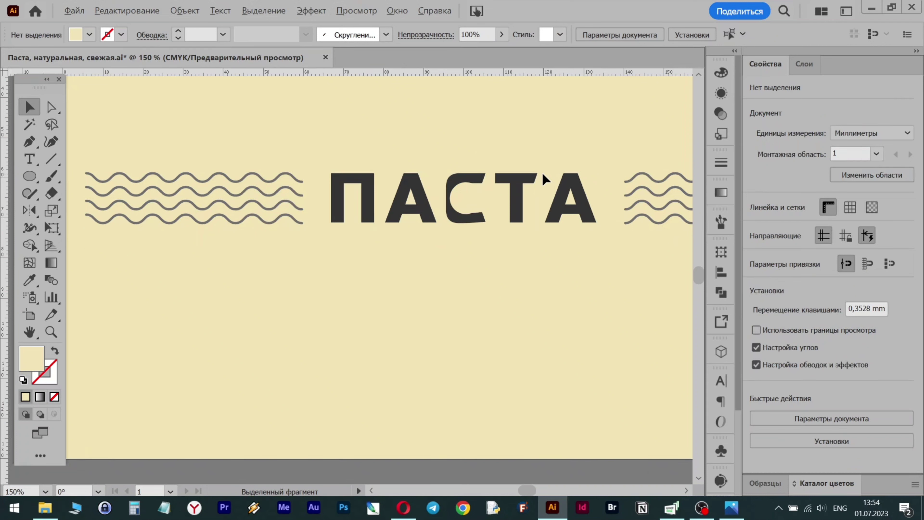
left_click(469, 189)
mouse_move(482, 181)
left_mouse_down()
mouse_move(468, 200)
mouse_move(488, 178)
mouse_move(493, 185)
mouse_move(514, 177)
mouse_move(498, 183)
mouse_move(508, 186)
mouse_move(514, 181)
mouse_move(503, 174)
mouse_move(481, 196)
left_mouse_up()
left_click(603, 141)
left_click_drag(480, 205, 568, 220)
left_click(433, 386)
left_click(385, 332)
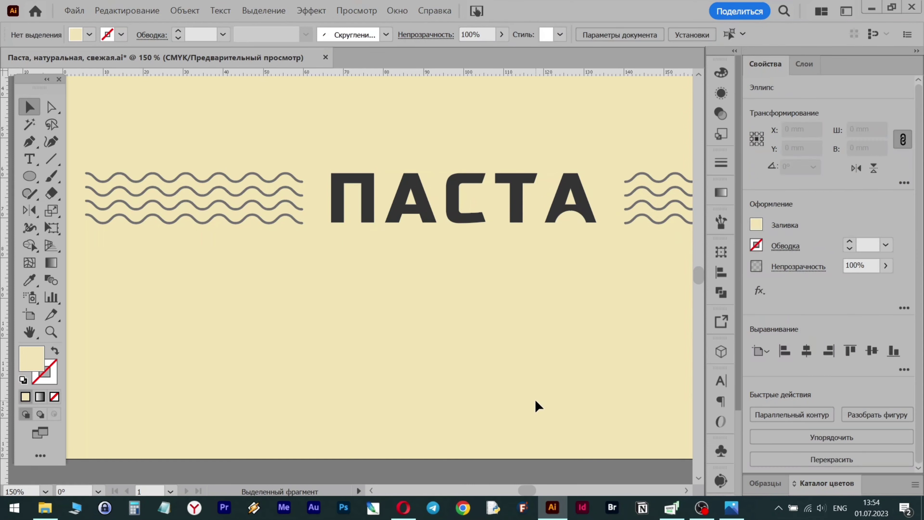
left_click(534, 391)
left_click(578, 228)
left_click(509, 335)
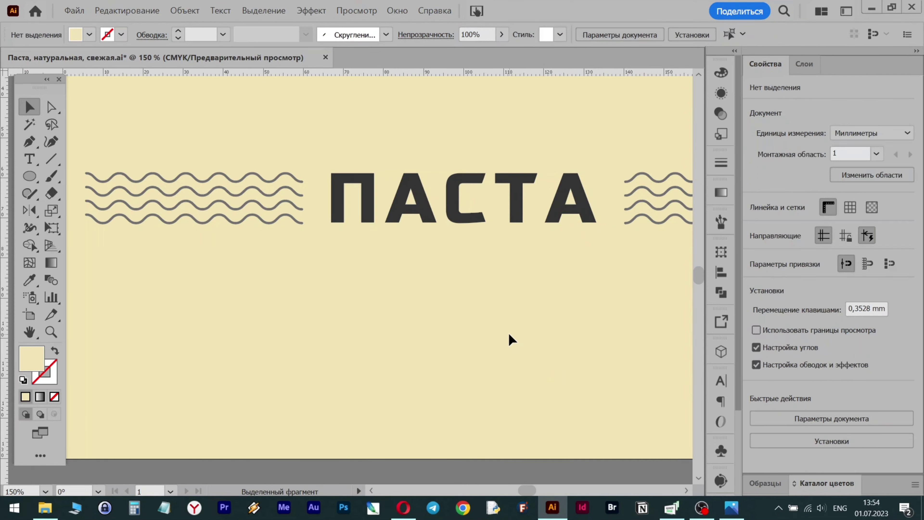
Step: Group the ПАСТА lettering together with the waves on both sides
scroll(509, 335, "down", 1)
scroll(508, 332, "right", 4)
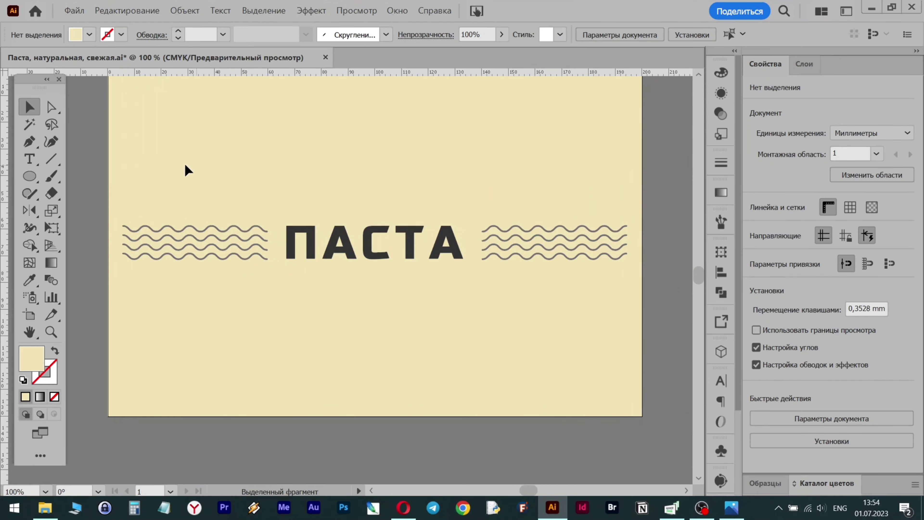
left_click_drag(185, 169, 537, 305)
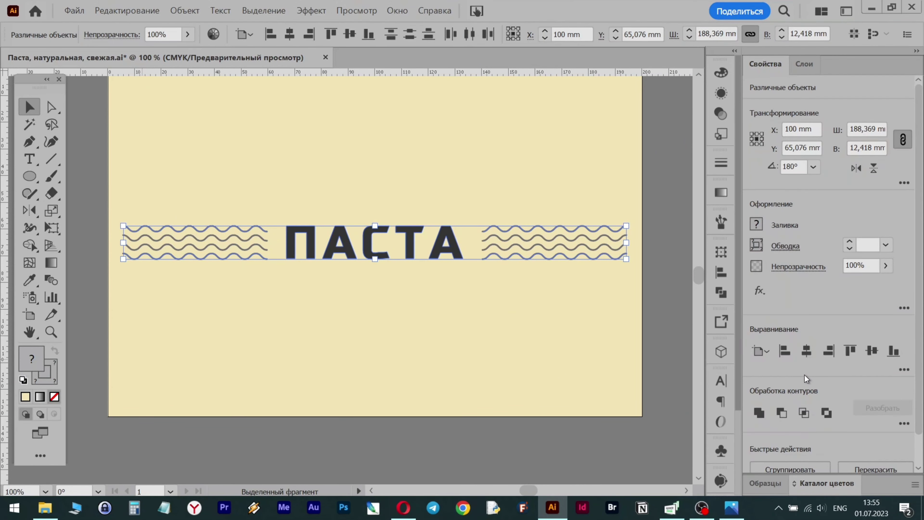
scroll(802, 425, "down", 1)
left_click(802, 437)
left_click(525, 338)
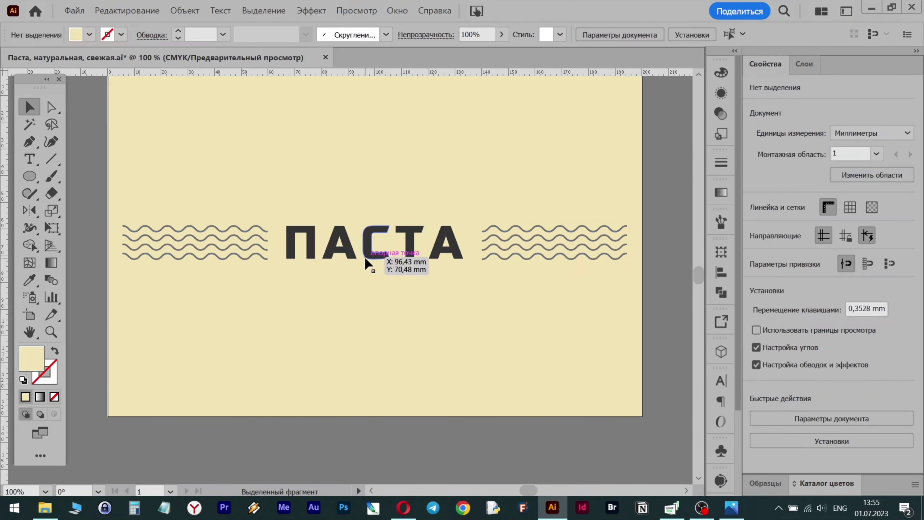
Step: Move the lettering group about 82 mm down, below the artboard
scroll(365, 256, "down", 2)
left_click_drag(367, 244, 370, 352)
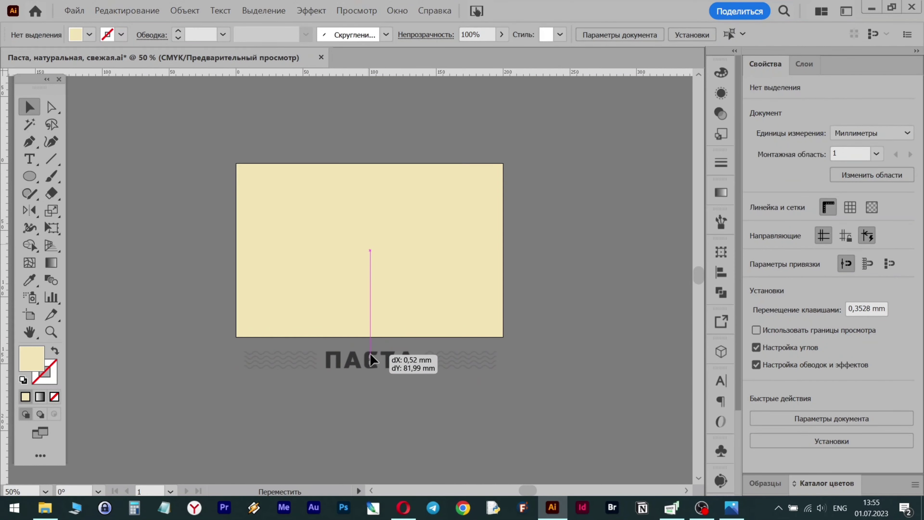
left_click(396, 250)
Step: Draw a rectangle about 126 by 25 mm on the background and fill it with dark grey C=0 M=0 Y=0 K=90
scroll(397, 250, "up", 2)
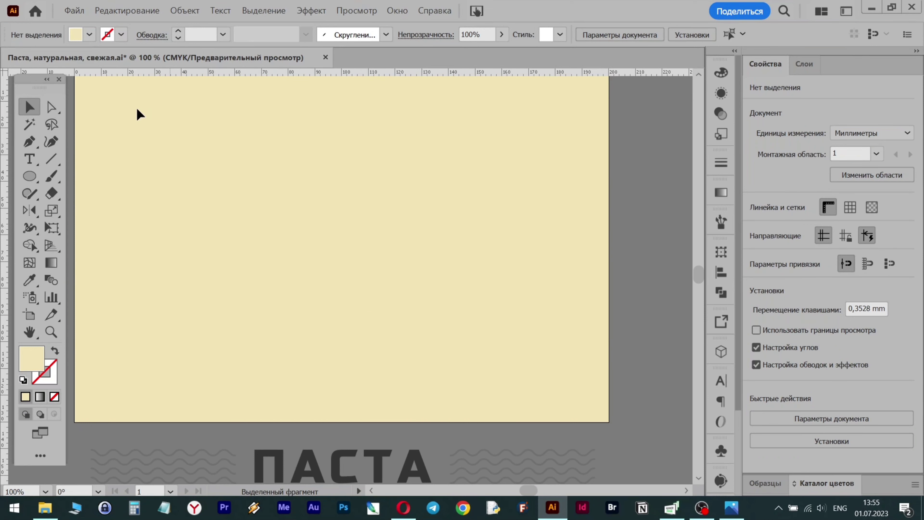
left_click(30, 177)
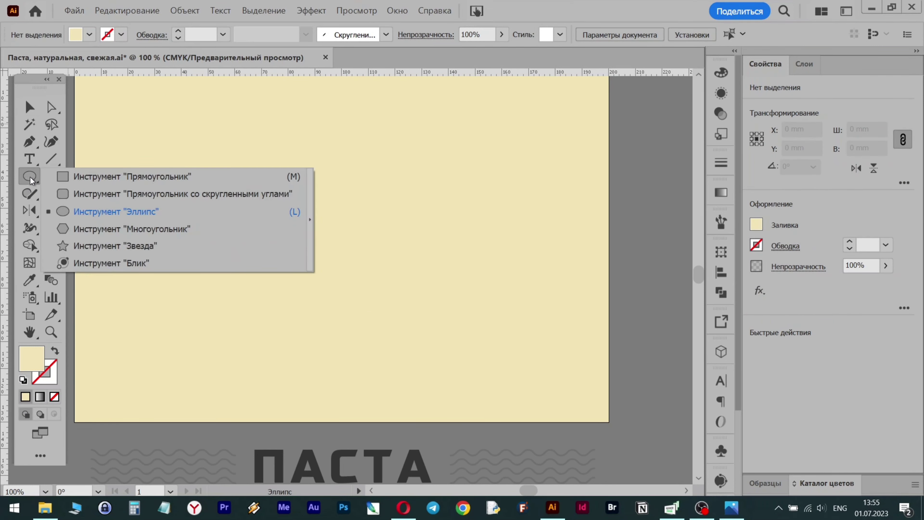
left_click(233, 177)
left_click_drag(174, 154, 510, 220)
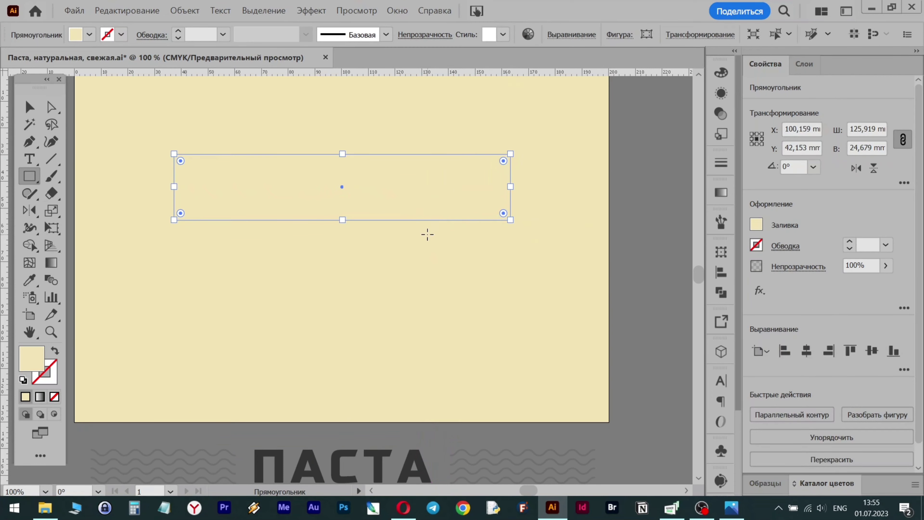
left_click(756, 223)
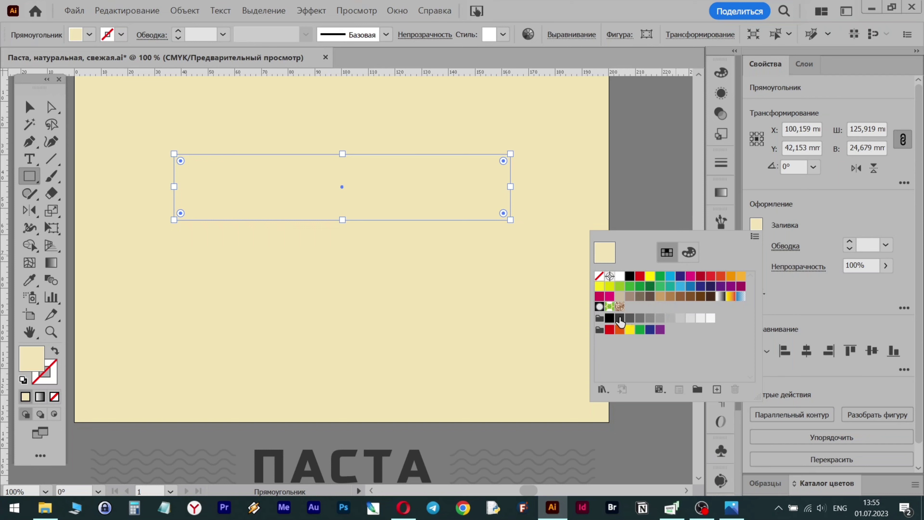
left_click(620, 319)
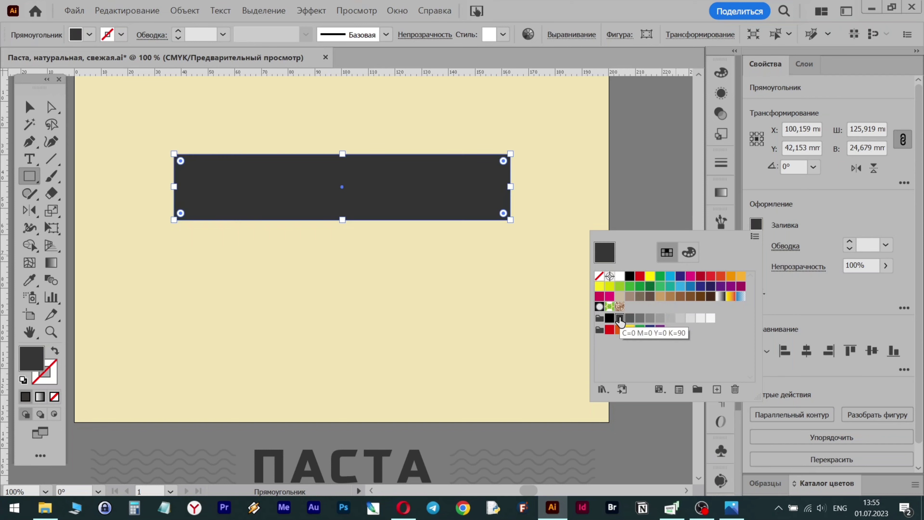
left_click(832, 215)
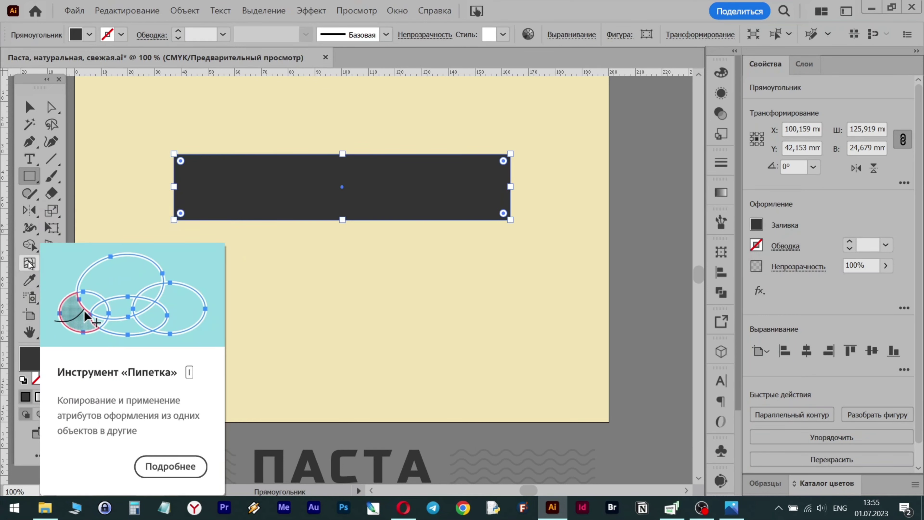
Step: Add the text "НАТУРАЛЬНАЯ - СВЕЖАЯ - ОРГАНИЧЕСКАЯ" and place it just below the dark rectangle
left_click(30, 159)
left_click(251, 280)
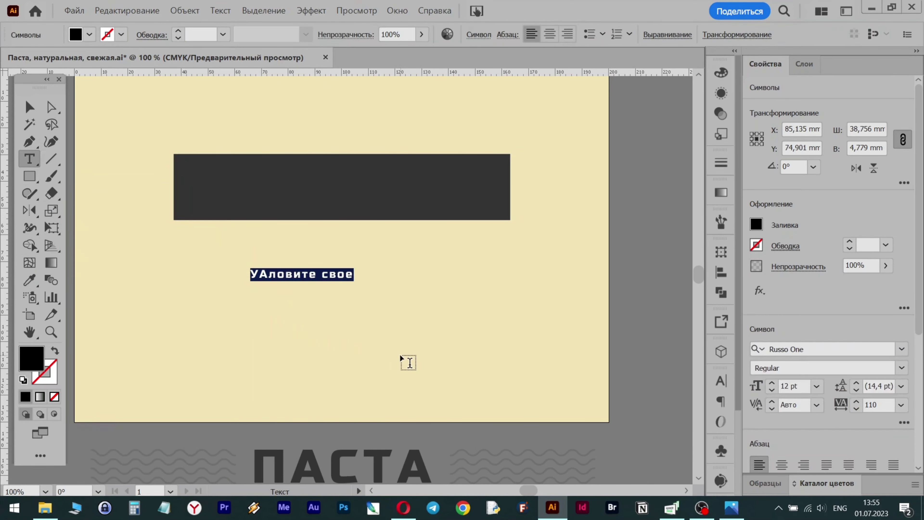
type("y")
key("BackSpace")
key("alt+shift")
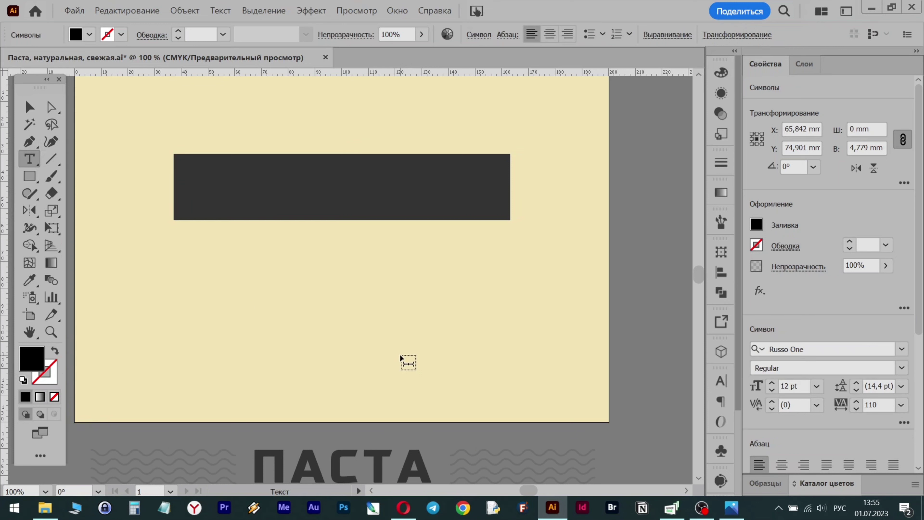
type("НАТУРАЛЬНАЯ")
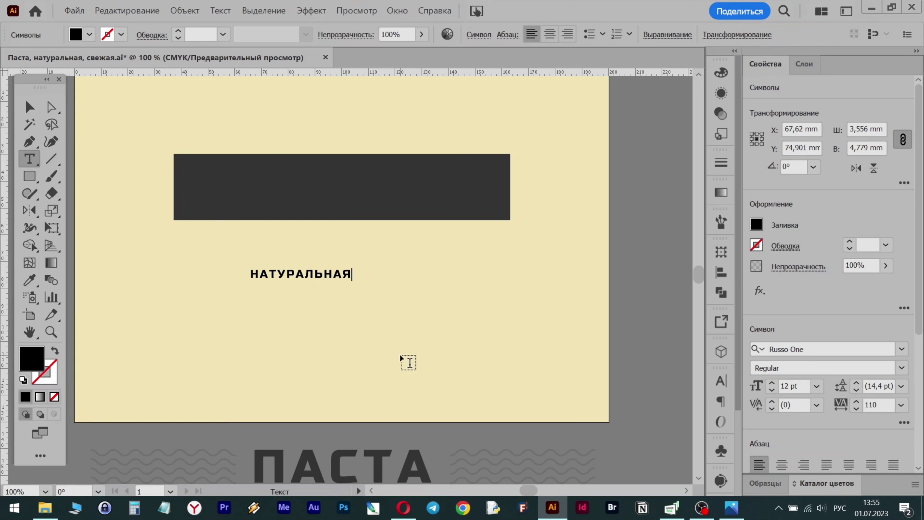
type(" - СВЕЖАЯ - ")
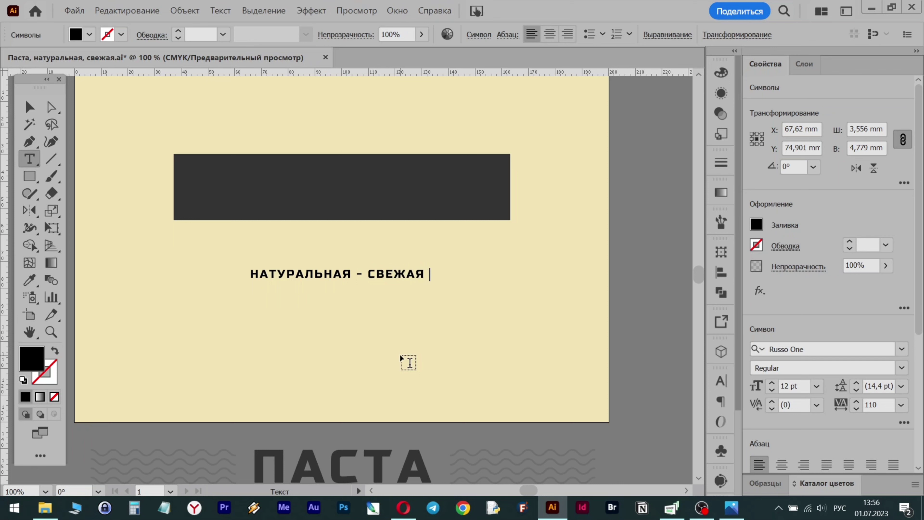
type("ОРГАНИЧЕСКАЯ")
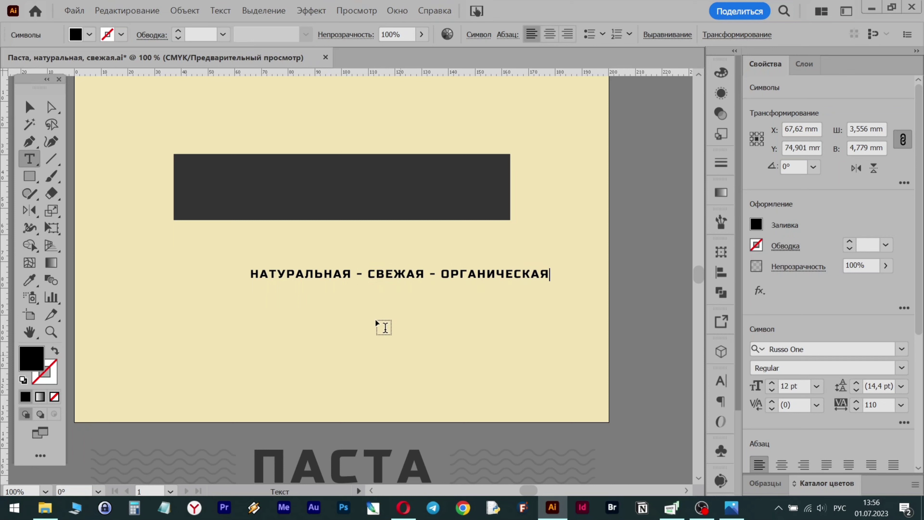
left_click(30, 107)
left_click_drag(454, 276, 401, 244)
Step: Centre the dark rectangle horizontally and vertically on the artboard
left_click(404, 184)
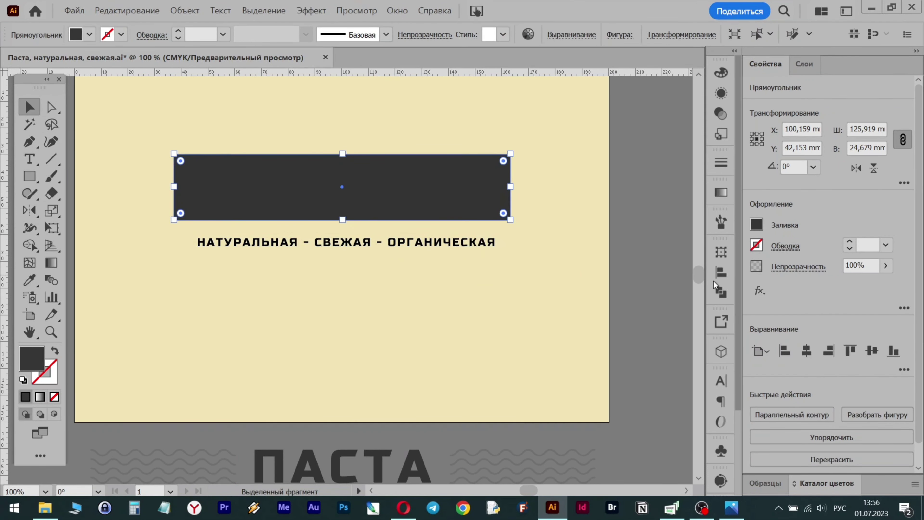
left_click(720, 273)
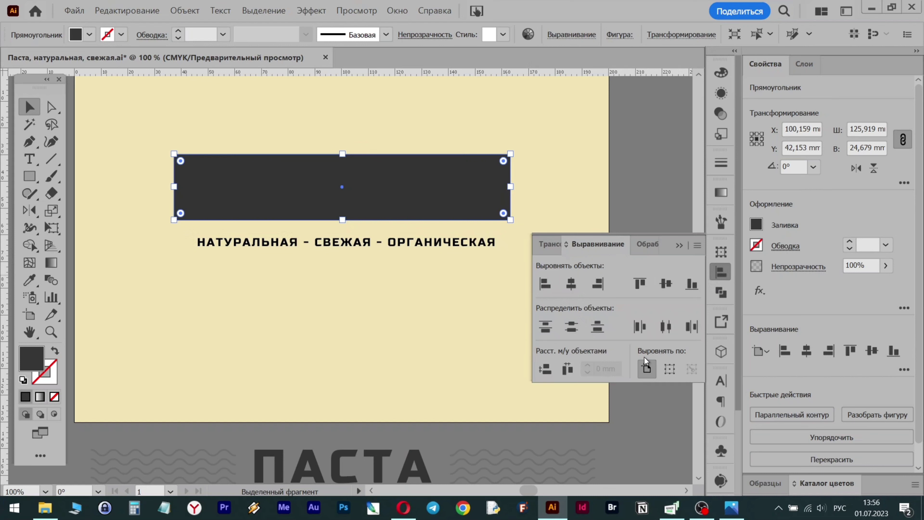
left_click(571, 283)
left_click(665, 284)
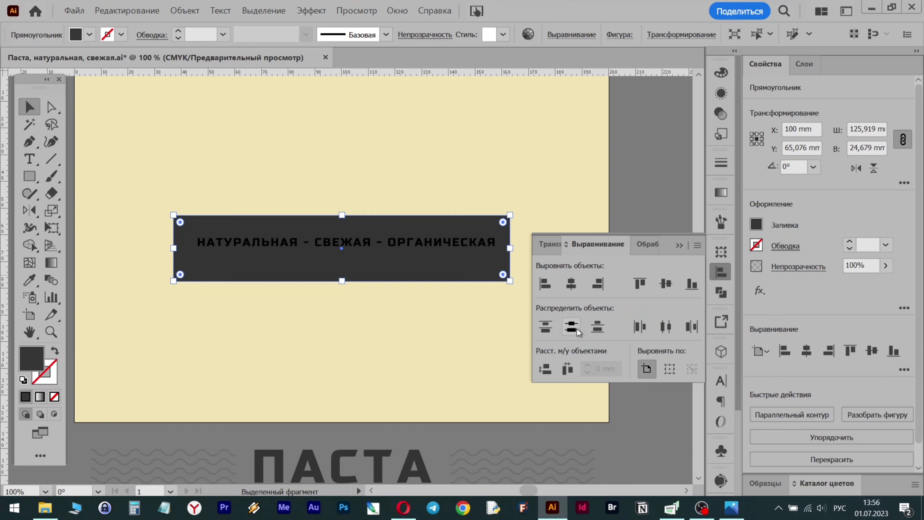
left_click(519, 190)
scroll(444, 360, "down", 3)
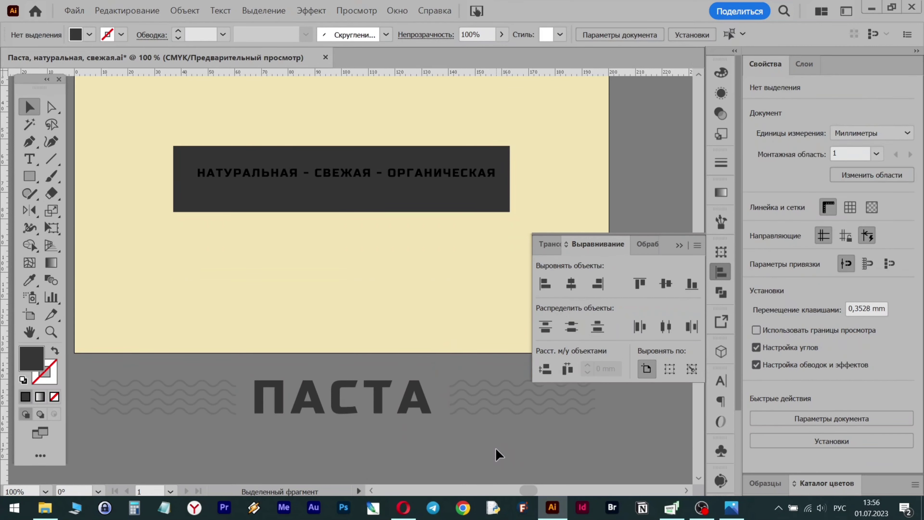
scroll(498, 454, "up", 2)
left_click(428, 206)
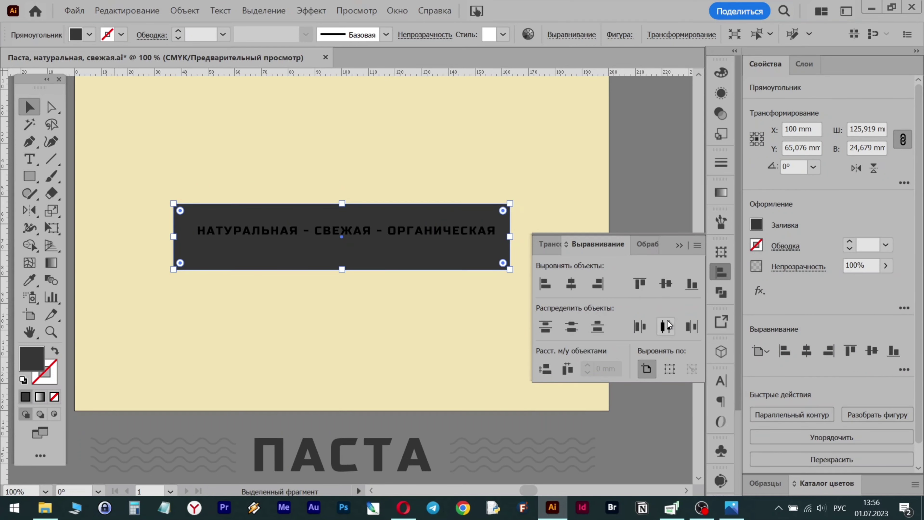
left_click(487, 150)
Step: Move the tagline text off the dark rectangle to the empty area above it
scroll(487, 149, "up", 3)
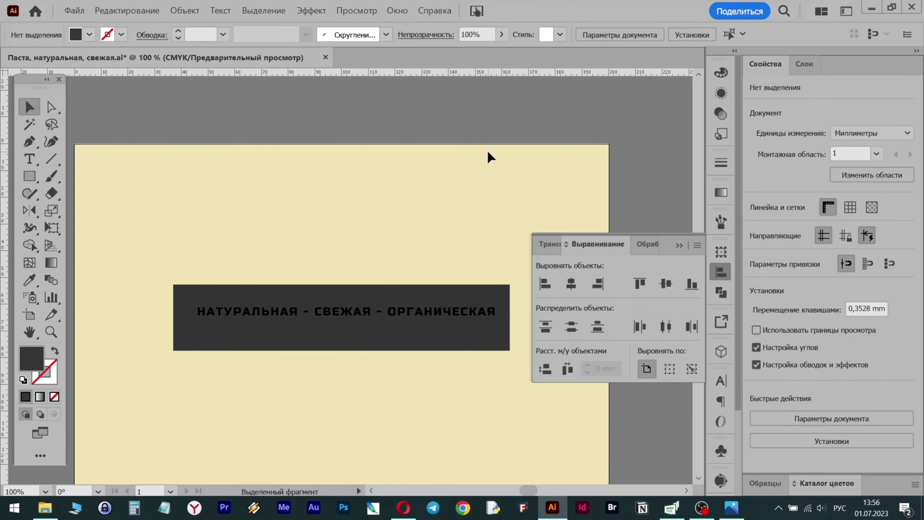
scroll(487, 149, "down", 1)
left_click(337, 278)
left_click_drag(337, 279, 403, 192)
left_click(400, 175)
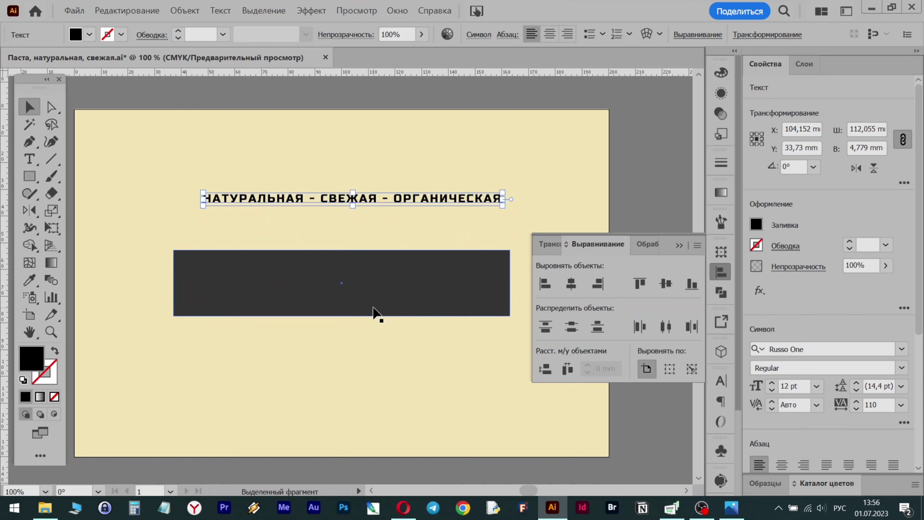
Step: Add anchor points at the midpoints of the dark rectangle's left and right edges
left_click(303, 307)
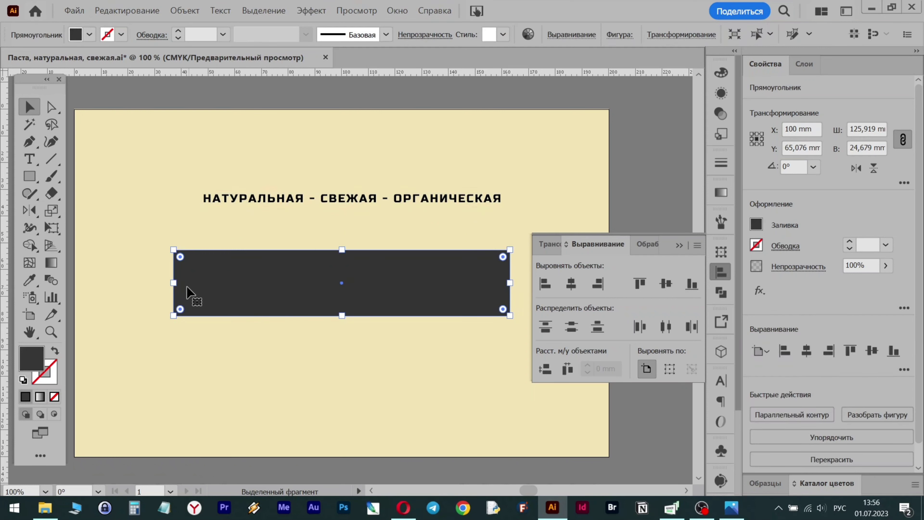
key("t")
left_click(34, 144)
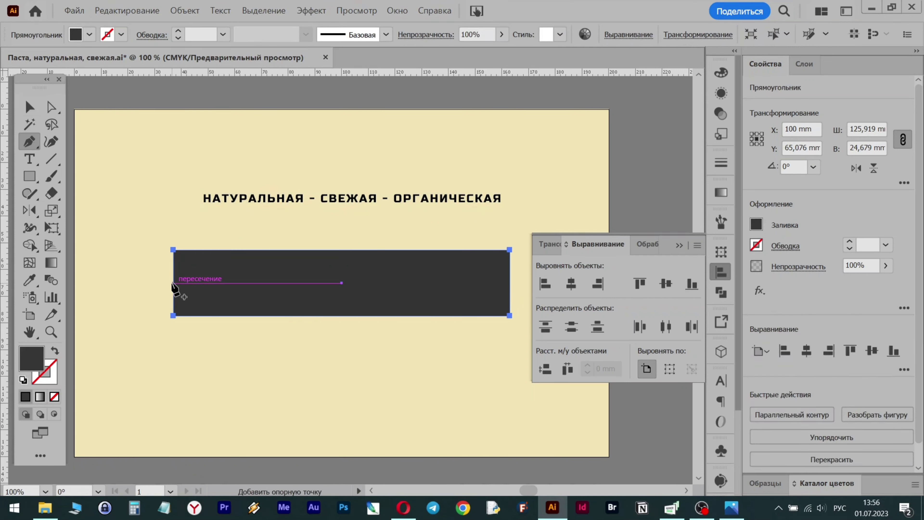
left_click(173, 283)
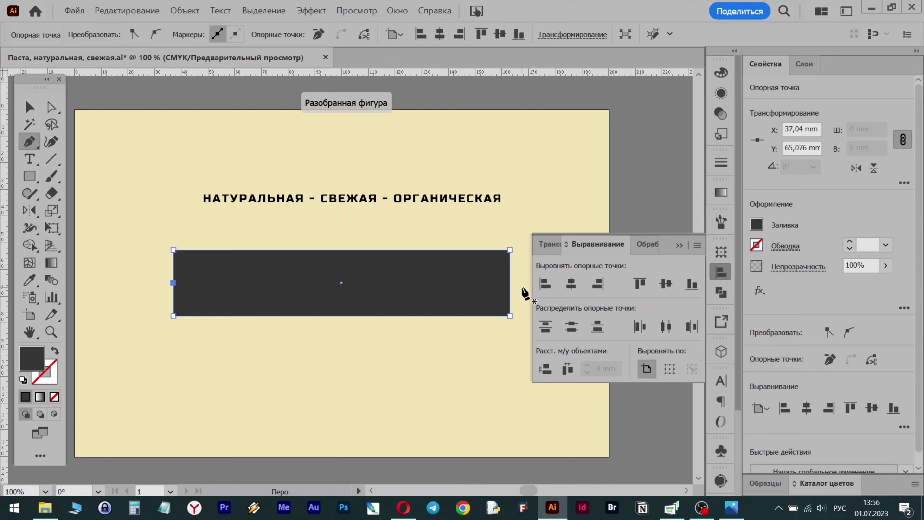
left_click(509, 282)
left_click(51, 107)
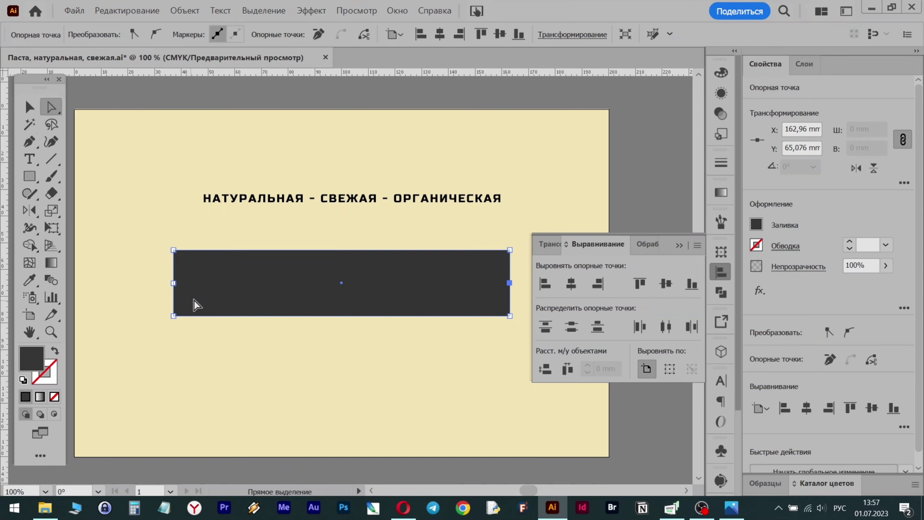
Step: Move the dark rectangle's left and right midpoint anchors inward about 7 mm each to form notched ribbon ends
left_click(173, 283)
key("shift+Right")
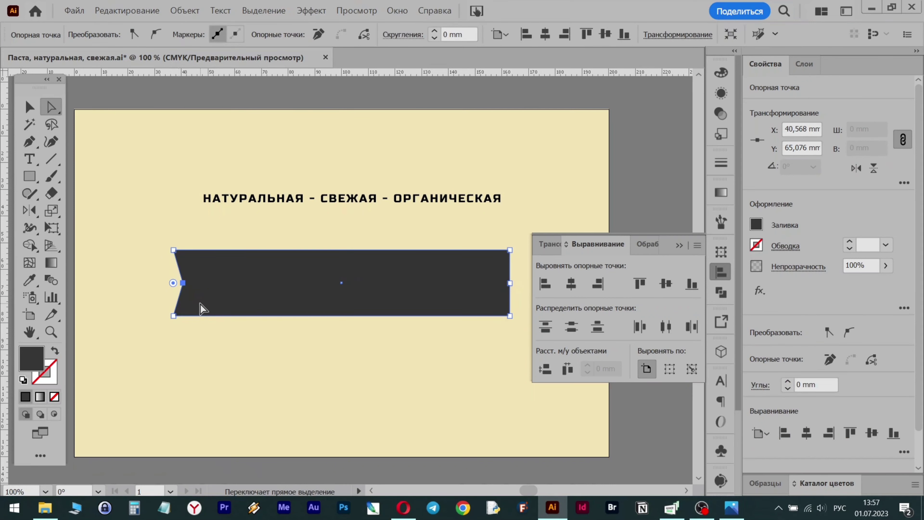
key("shift+Right")
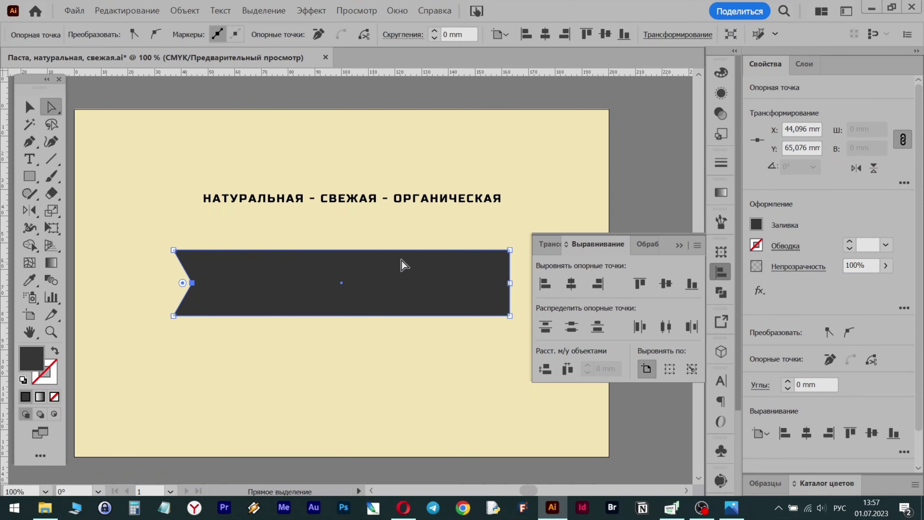
left_click(509, 283)
key("shift+Left")
key("shift+Left")
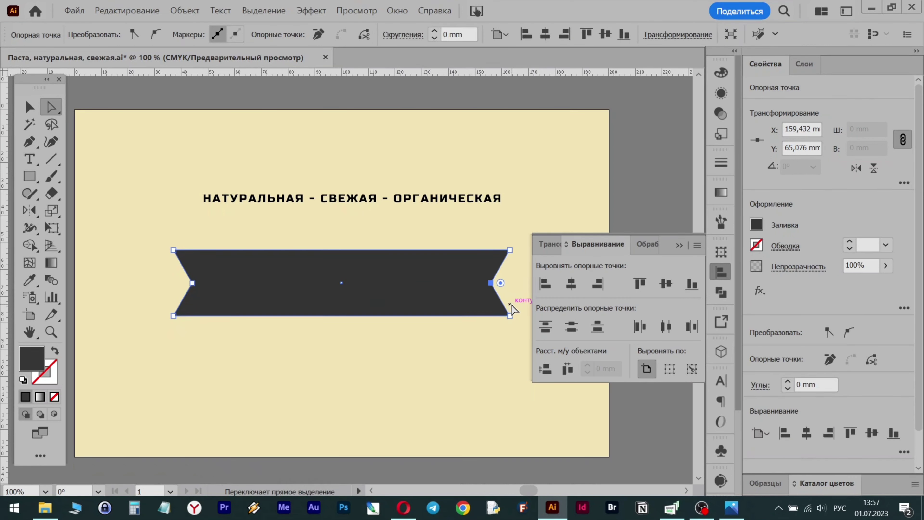
left_click(370, 163)
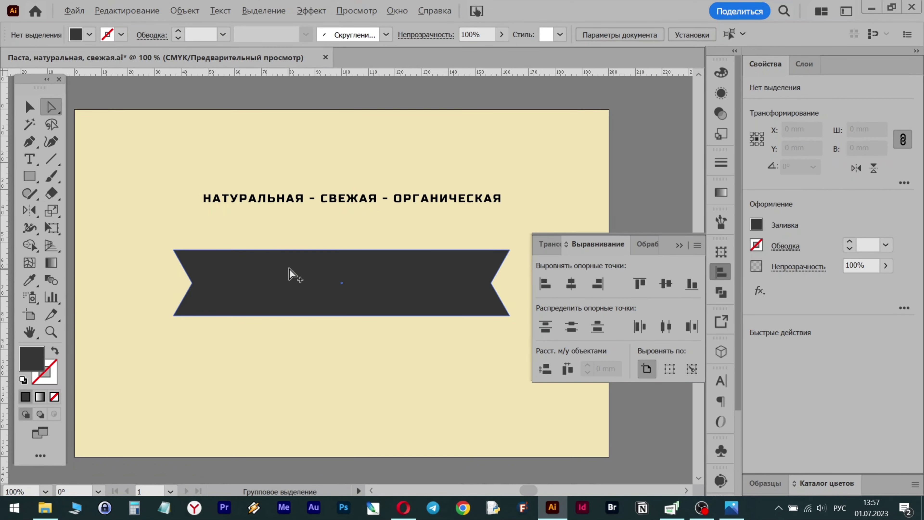
Step: Duplicate the notched ribbon slightly below and behind the original, widening the copy symmetrically to about 151 mm
left_click_drag(289, 269, 244, 294)
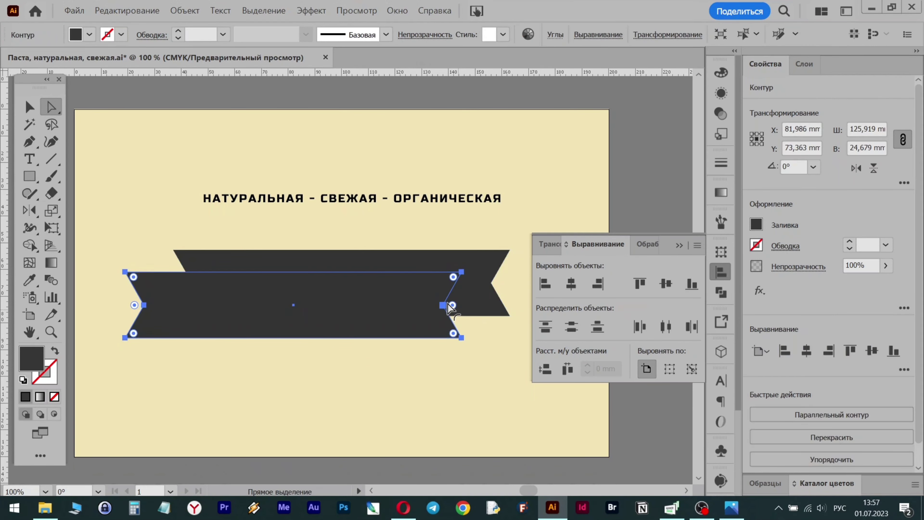
key("ctrl+z")
left_click_drag(391, 299, 394, 326)
key("v")
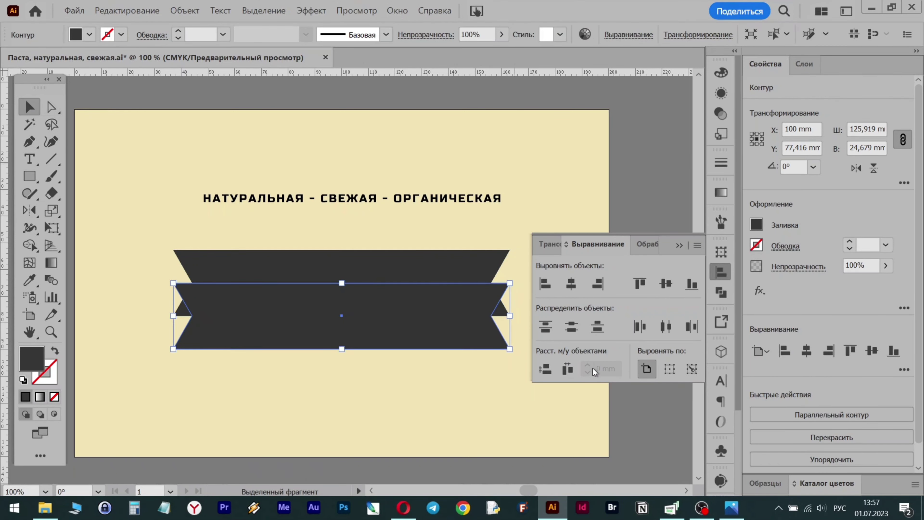
left_click_drag(508, 315, 543, 310)
left_click_drag(430, 304, 430, 289)
Step: Give the front ribbon a 2 pt grey outline using the C=0 M=0 Y=0 K=50 swatch
left_click(375, 258)
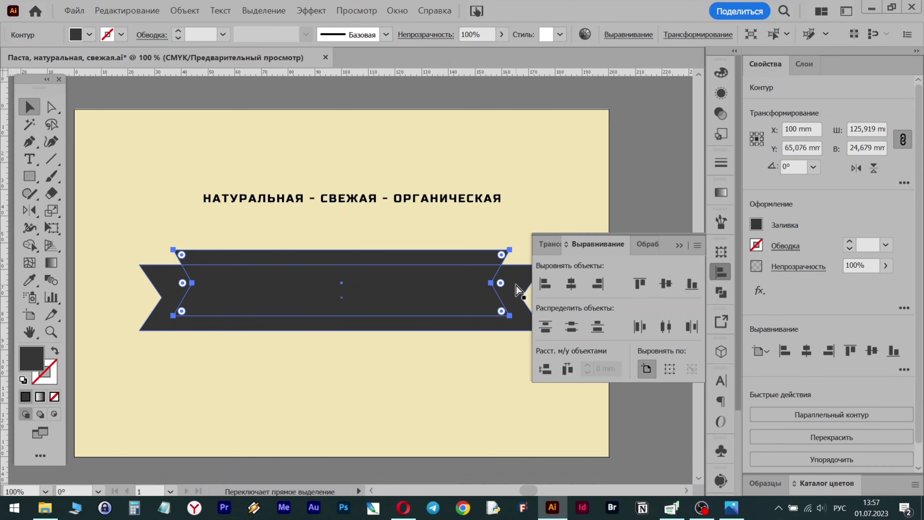
left_click(756, 245)
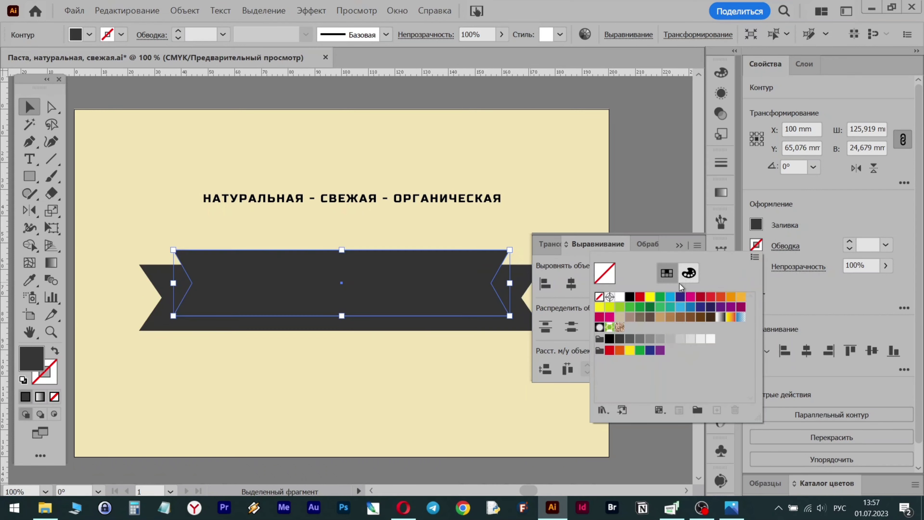
left_click(661, 340)
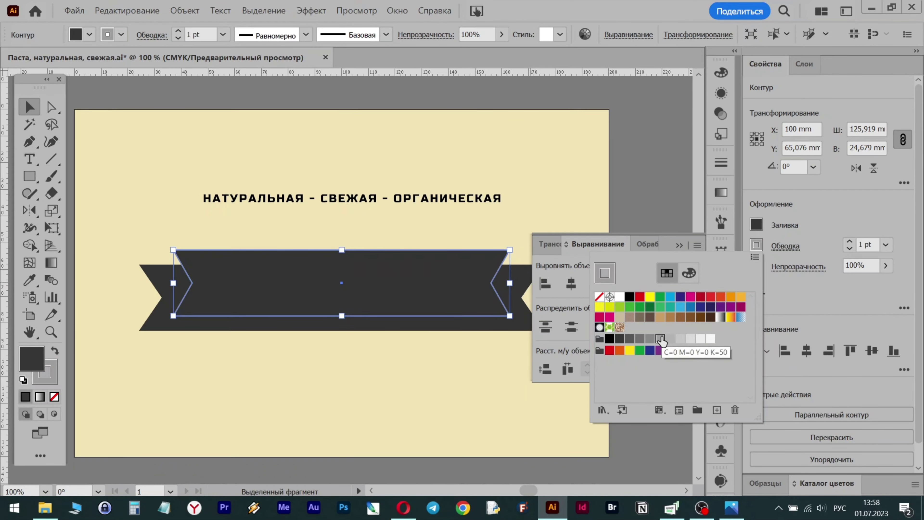
left_click(847, 213)
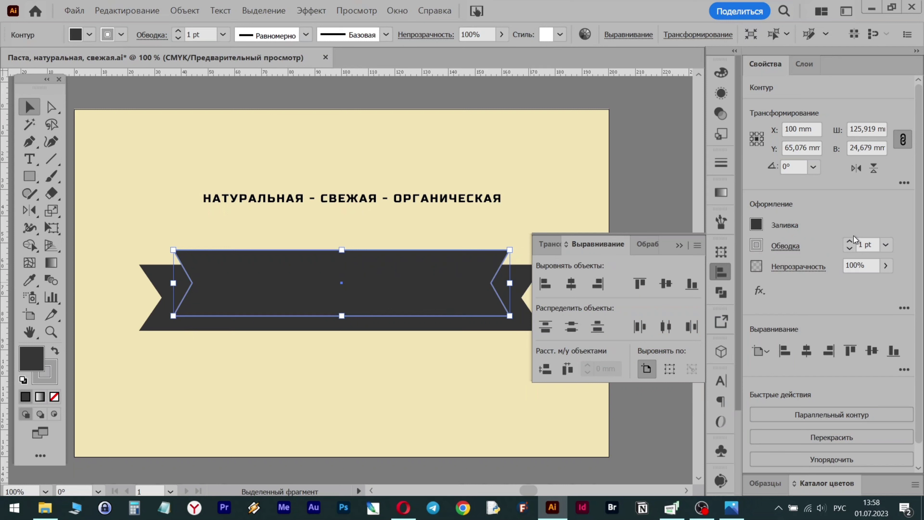
left_click(849, 241)
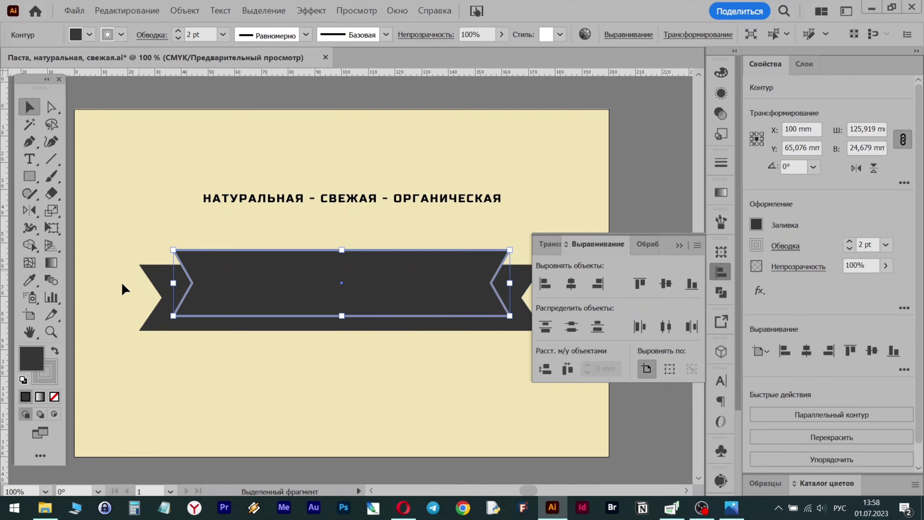
Step: Sample the cream background colour for the front ribbon and swap it from the fill to the outline
left_click(757, 245)
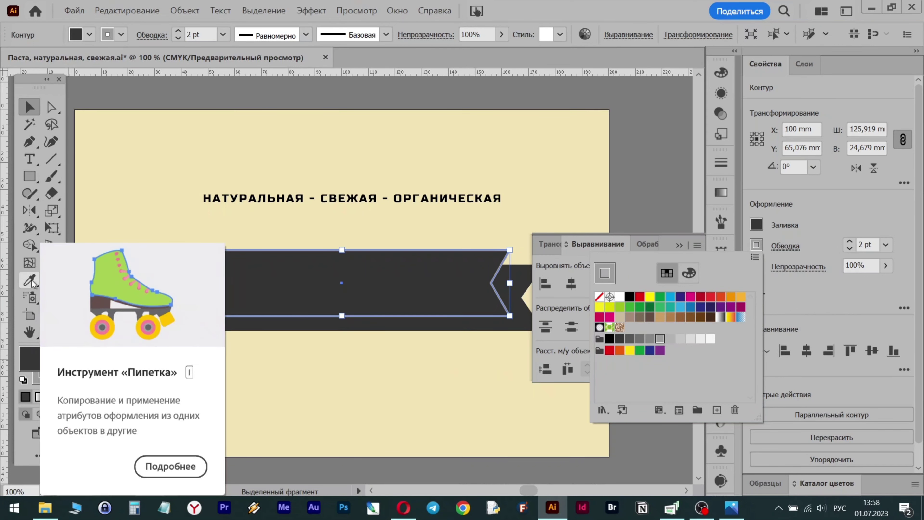
key("Escape")
key("i")
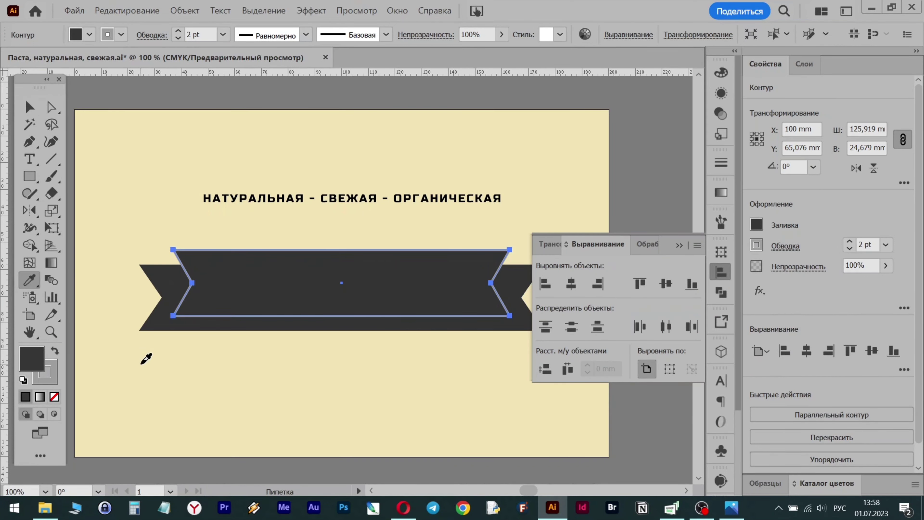
left_click(142, 364)
left_click(55, 352)
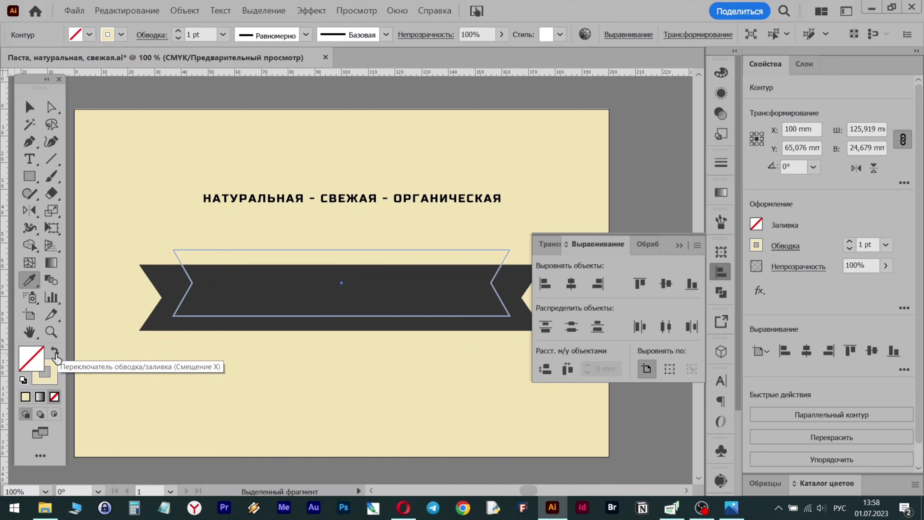
Step: Fill the front ribbon with the C=0 M=0 Y=0 K=90 swatch and set its outline weight to 2 pt
left_click(759, 226)
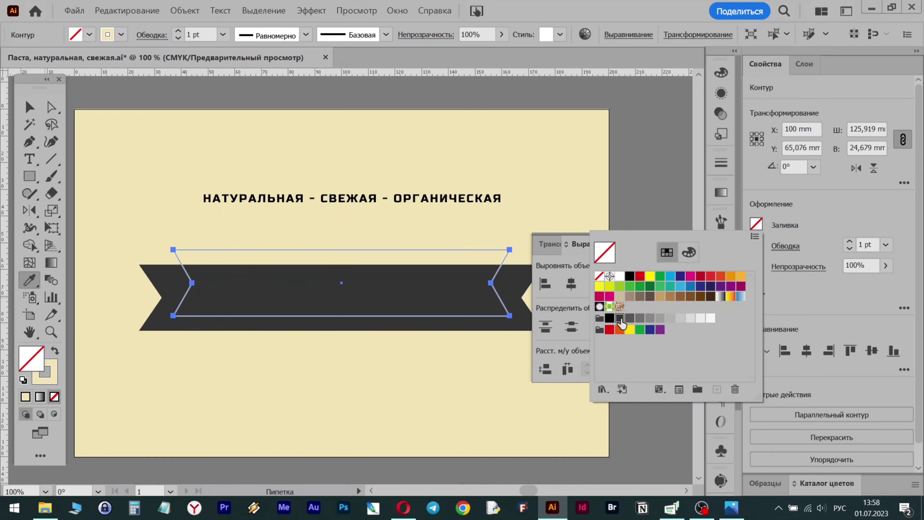
left_click(619, 318)
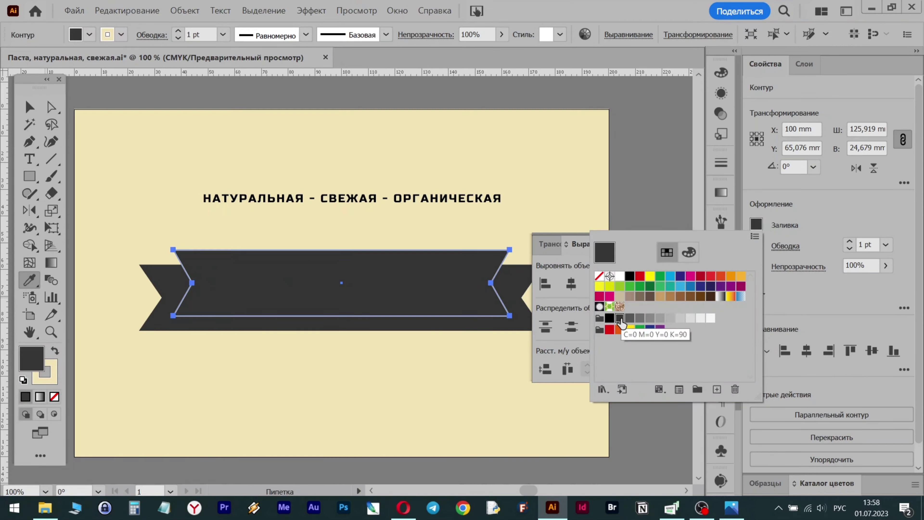
left_click(850, 241)
left_click(679, 245)
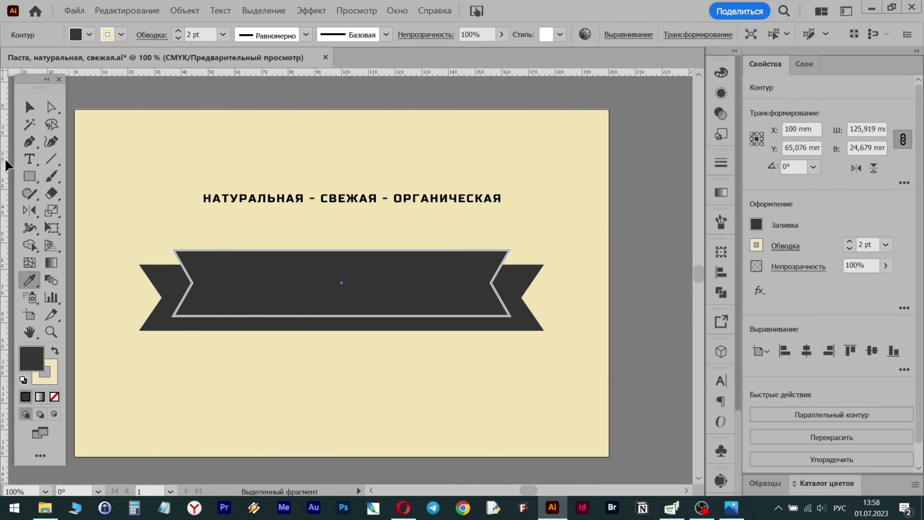
Step: Draw a rectangle about 102 by 46 mm over the middle of both ribbons, leaving the ribbon ends uncovered
left_click(30, 176)
mouse_move(203, 368)
left_mouse_down()
mouse_move(456, 243)
mouse_move(502, 242)
mouse_move(488, 268)
mouse_move(475, 265)
left_mouse_up()
left_click(30, 107)
left_click_drag(385, 341, 386, 306)
left_click_drag(342, 333, 342, 352)
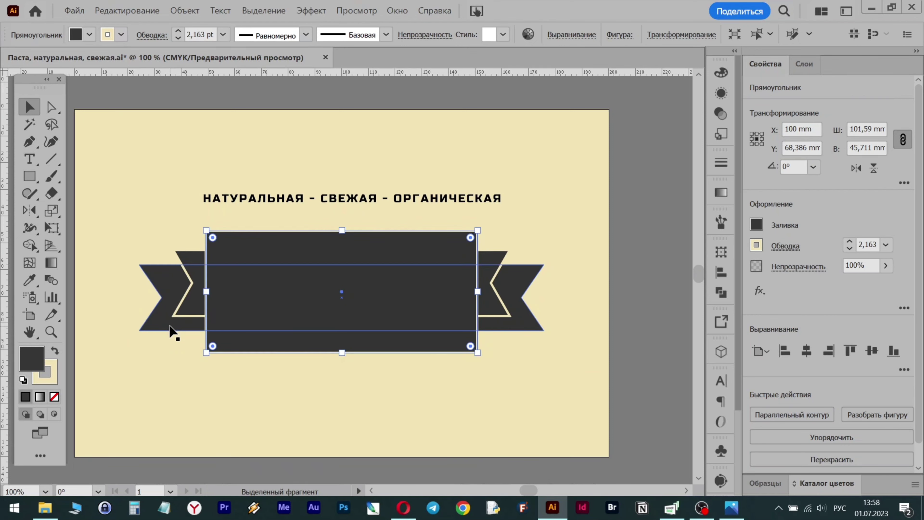
Step: Cut the middle out of the wide back ribbon along the rectangle with Shape Builder, leaving two separate tails
left_click(170, 327, "shift")
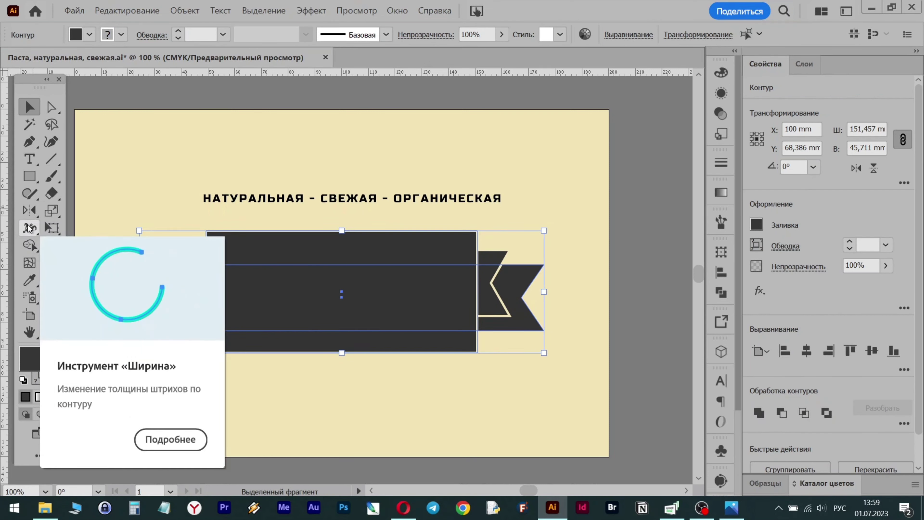
left_click(29, 245)
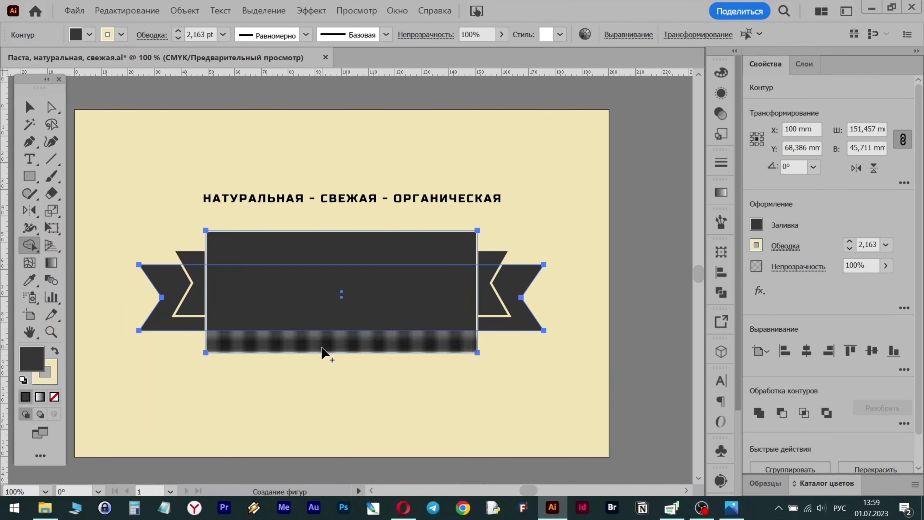
left_click_drag(322, 338, 319, 248)
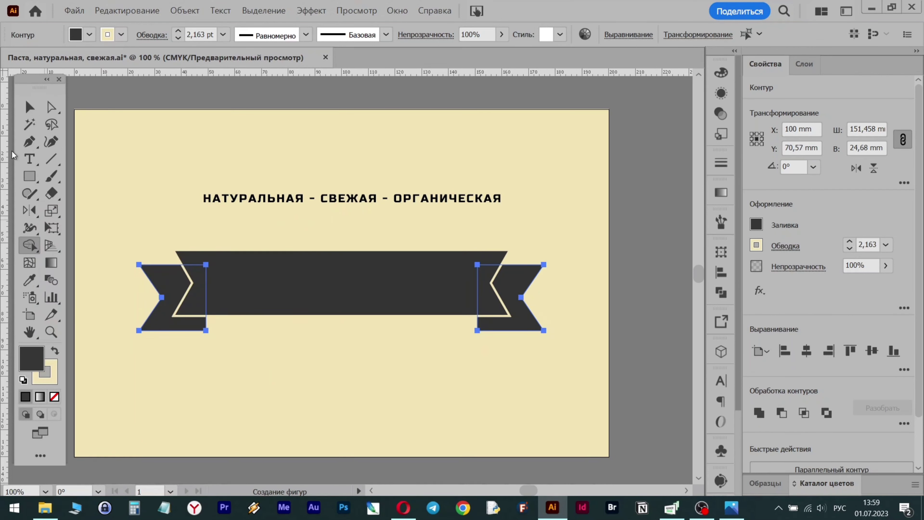
key("v")
left_click(418, 366)
Step: Copy the front ribbon's dark fill and 2 pt cream outline onto both ribbon tails with the Eyedropper
scroll(313, 334, "up", 2)
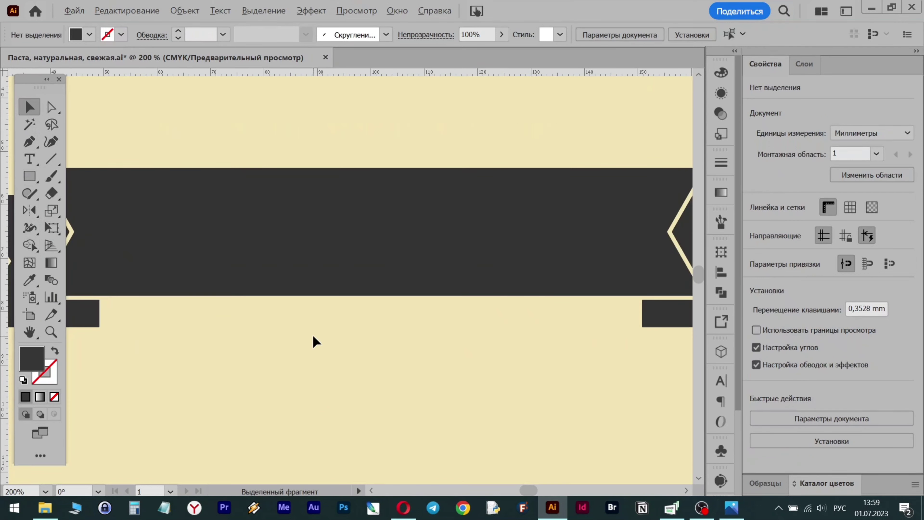
scroll(313, 335, "down", 1)
left_click(122, 326)
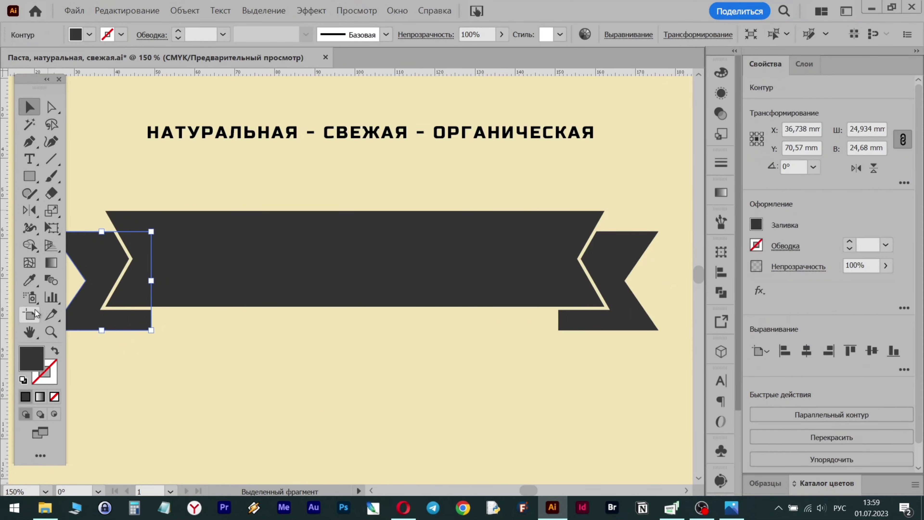
left_click(611, 317, "shift")
key("i")
left_click(153, 302)
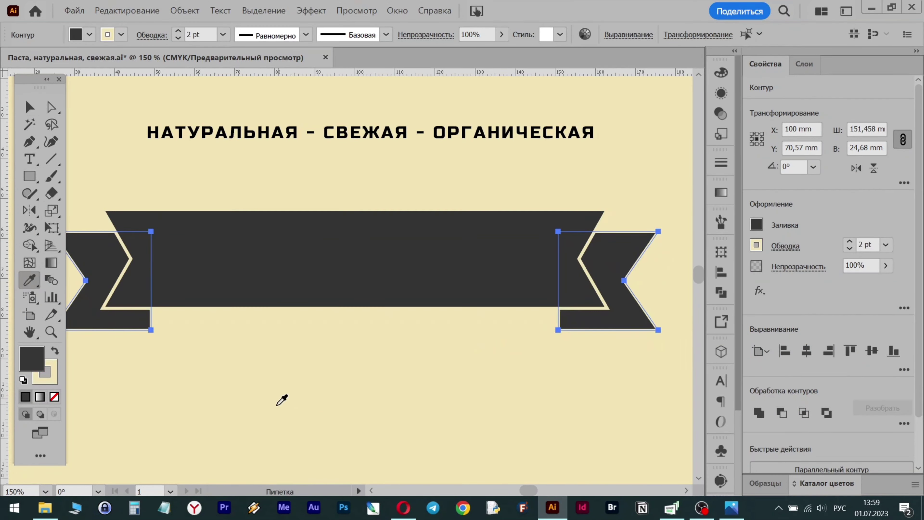
key("v")
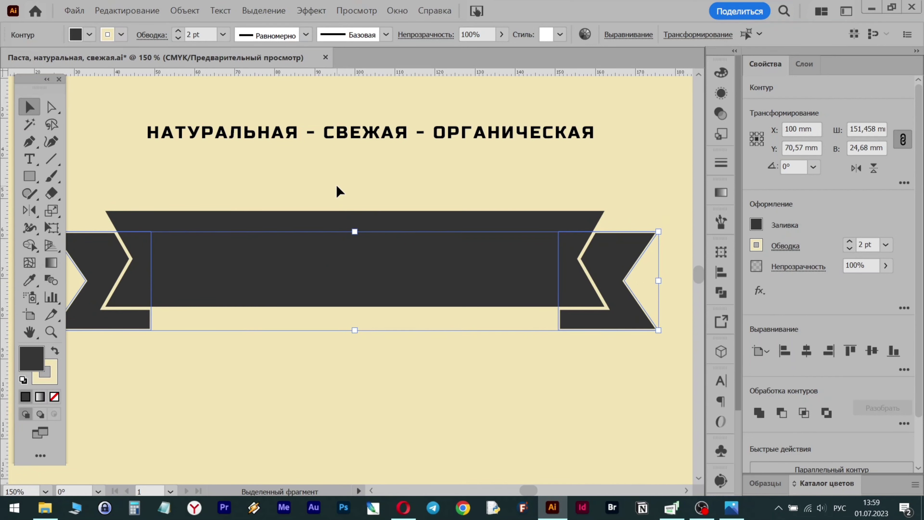
left_click(342, 177)
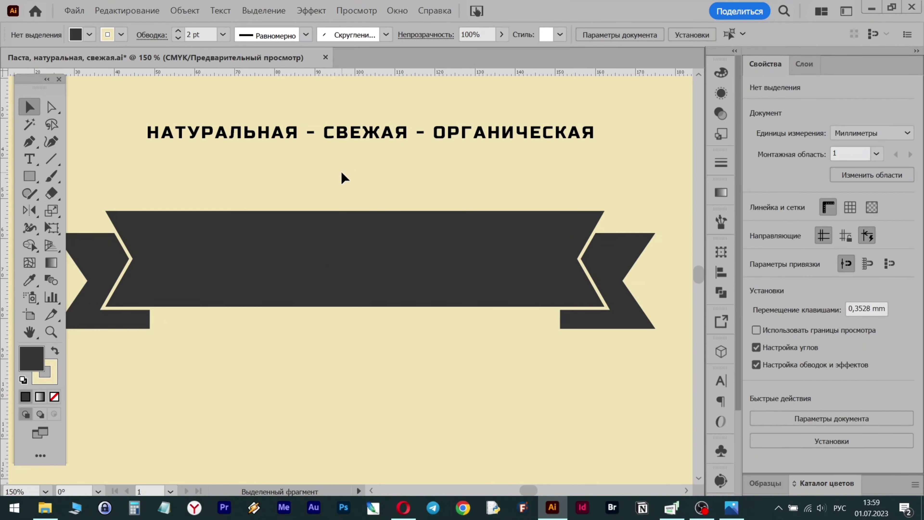
Step: Draw a rectangle about 22 mm wide behind the front ribbon's lower-left end and pull its lower-right corner onto the tail's inner bottom corner
scroll(329, 189, "left", 1)
scroll(328, 193, "right", 1)
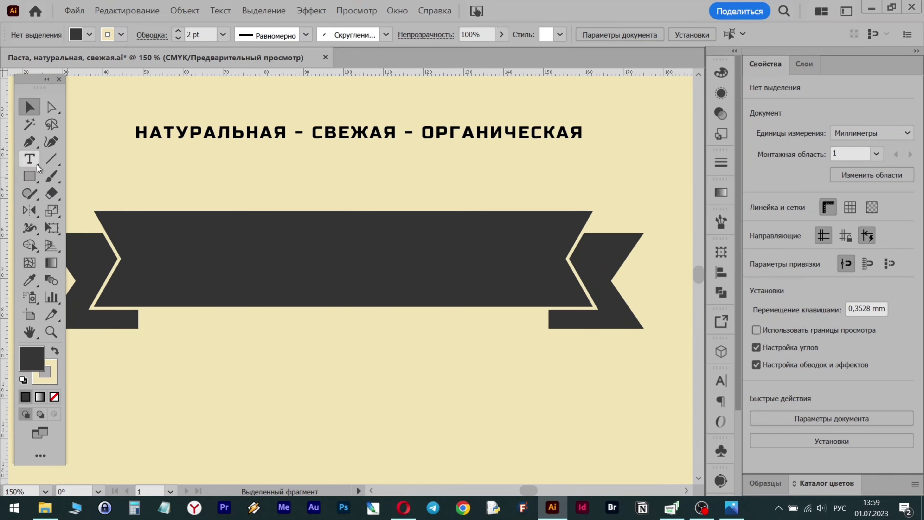
left_click(30, 176)
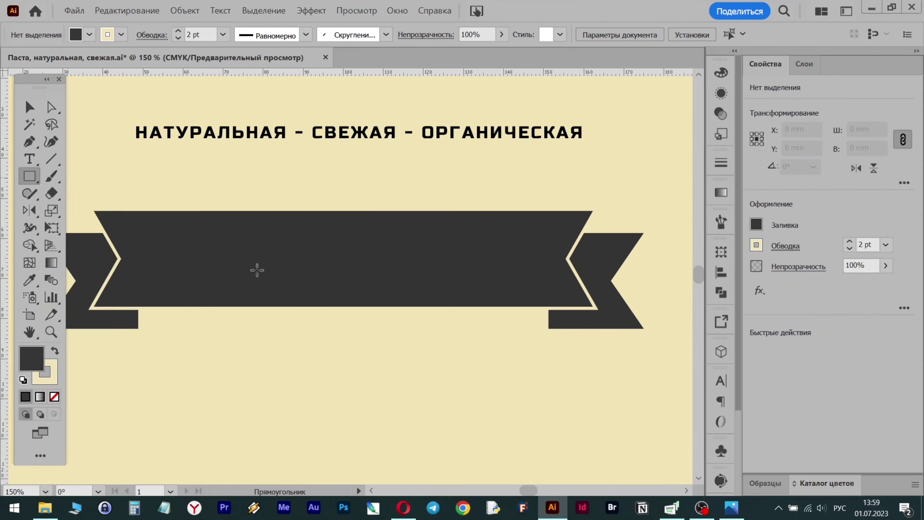
left_click_drag(92, 308, 178, 247)
left_click_drag(177, 308, 138, 330)
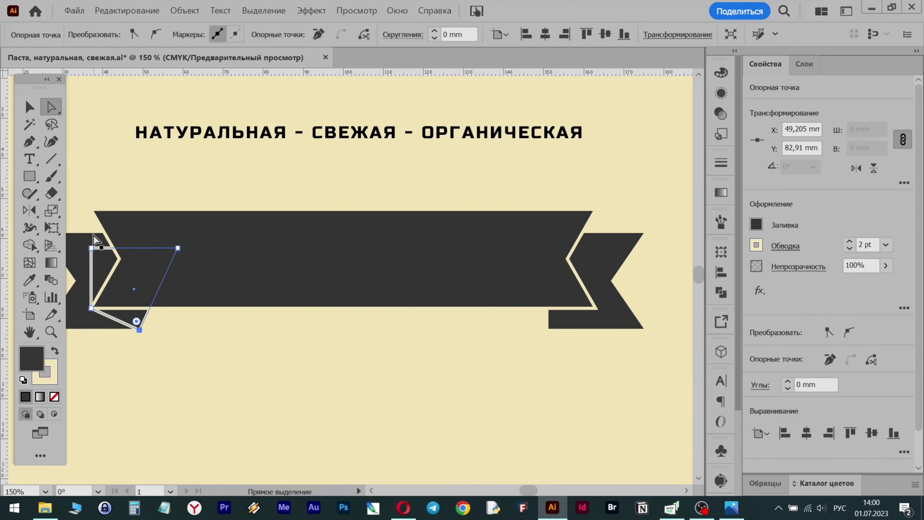
Step: Delete the fold shape's upper-left anchor and move its upper-right anchor about 9.5 mm left and 7.6 mm down, above the tail's inner corner
left_click(91, 248)
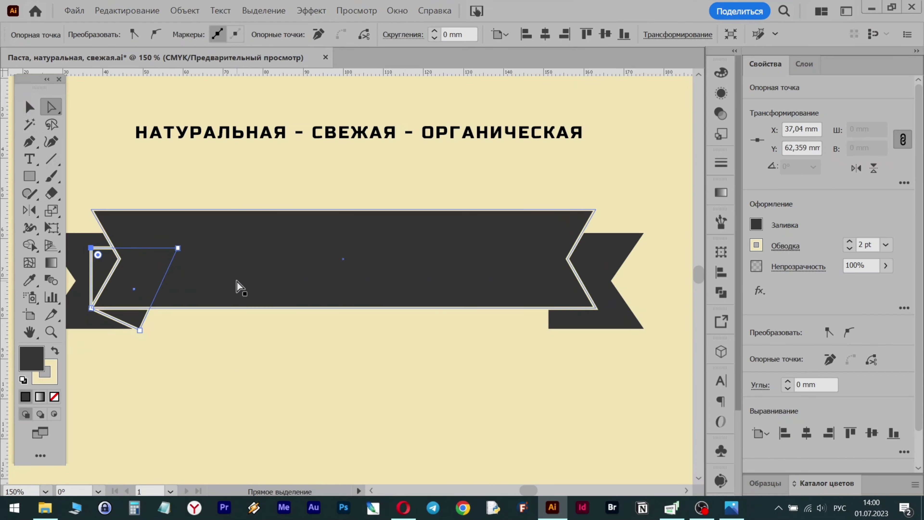
key("Delete")
left_click(318, 366)
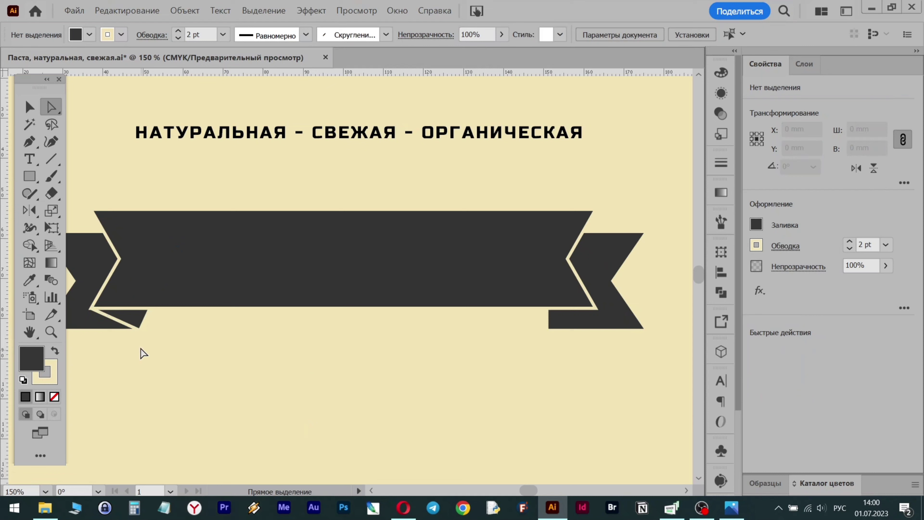
left_click(142, 320)
left_click_drag(179, 248, 140, 279)
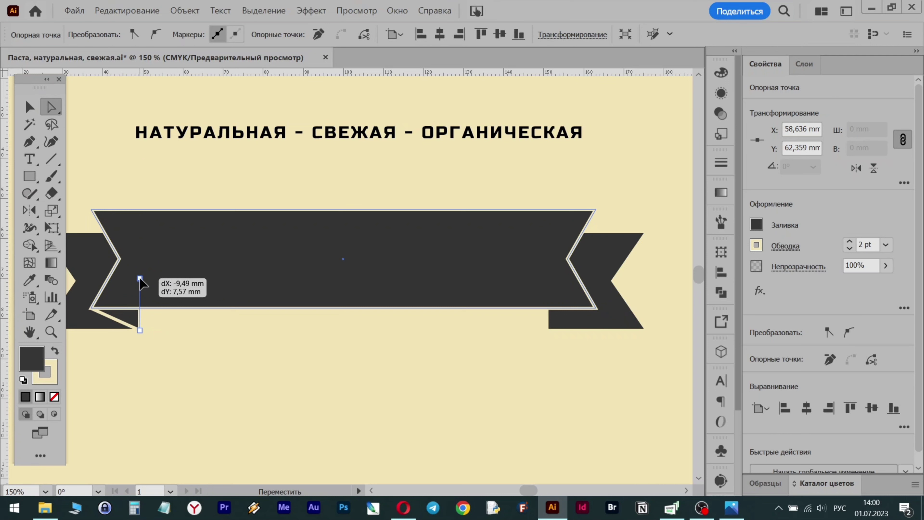
left_click_drag(140, 279, 140, 279)
left_click(171, 404)
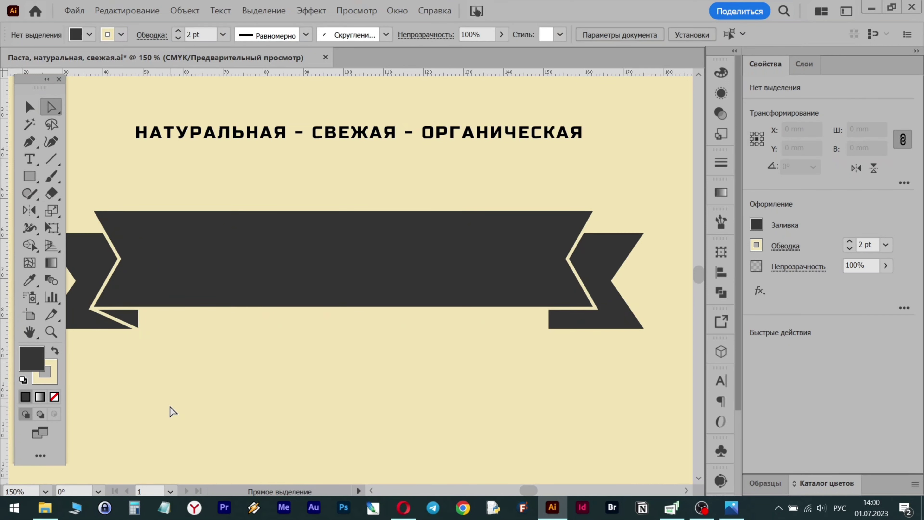
Step: Delete the diagonal fold shape from the left ribbon tail
scroll(168, 403, "left", 4)
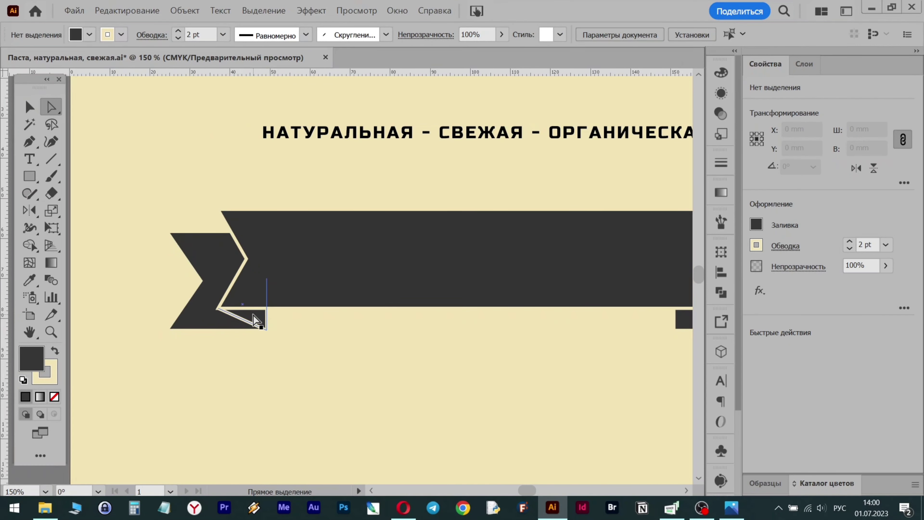
key("v")
left_click(261, 327)
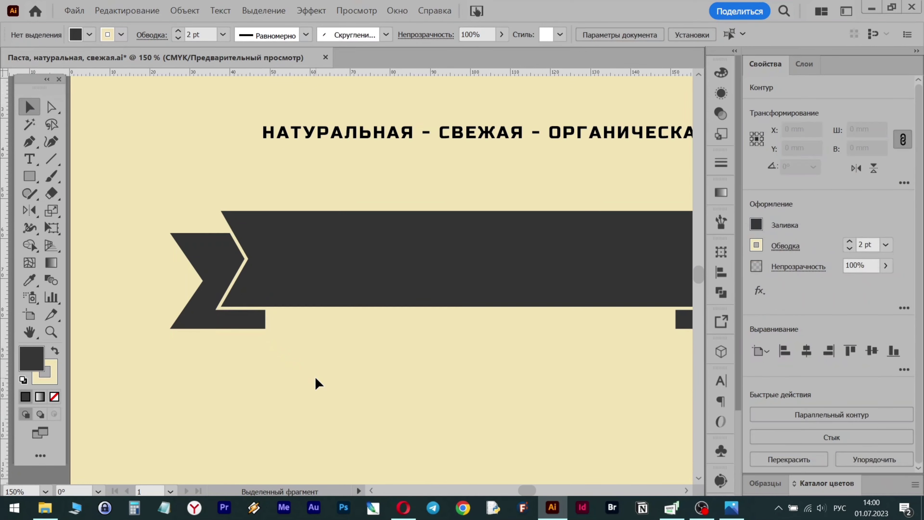
Step: Draw a rectangle about 11.6 × 14.3 mm over the left ribbon tail's inner bottom corner
left_click(315, 376)
left_click(29, 176)
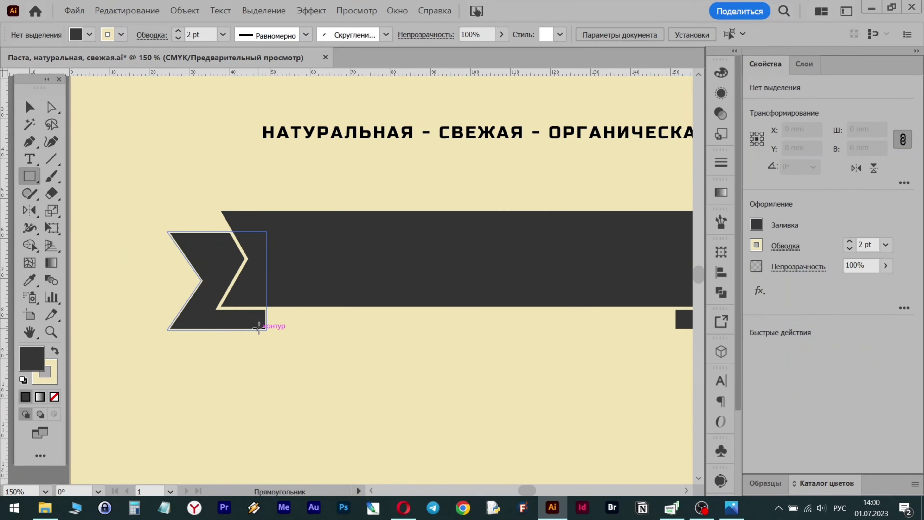
mouse_move(265, 329)
left_mouse_down()
mouse_move(223, 293)
mouse_move(218, 230)
mouse_move(217, 271)
left_mouse_up()
Step: Delete the rectangle's upper-left anchor and close the open path with the Pen tool to form a triangle
key("a")
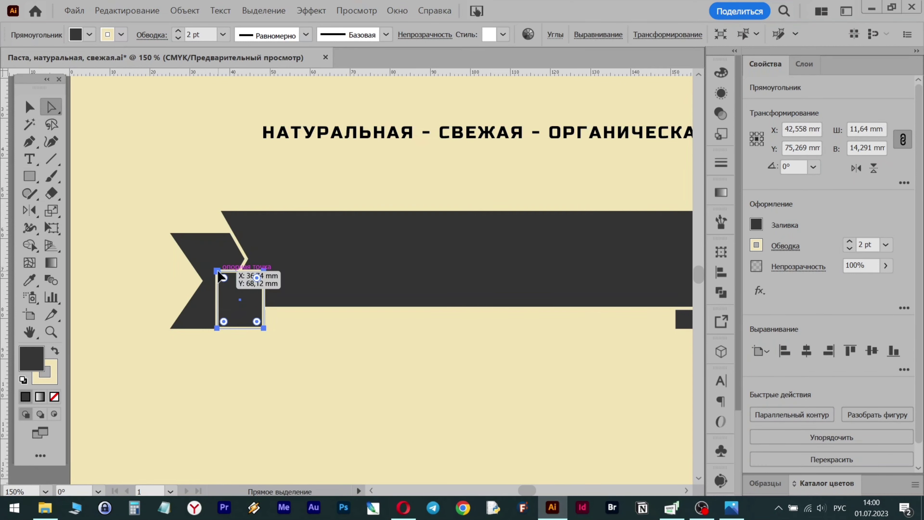
left_click(217, 271)
left_click_drag(217, 271, 217, 329)
key("p")
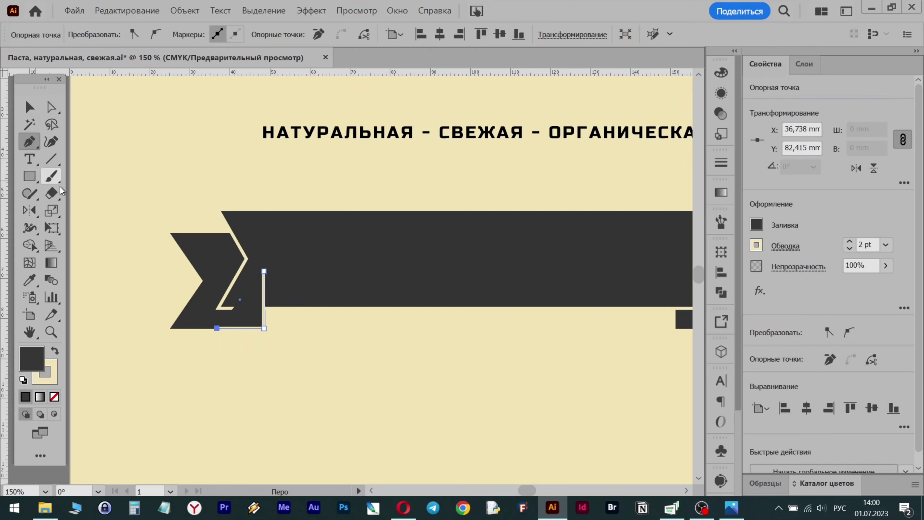
left_click(217, 329)
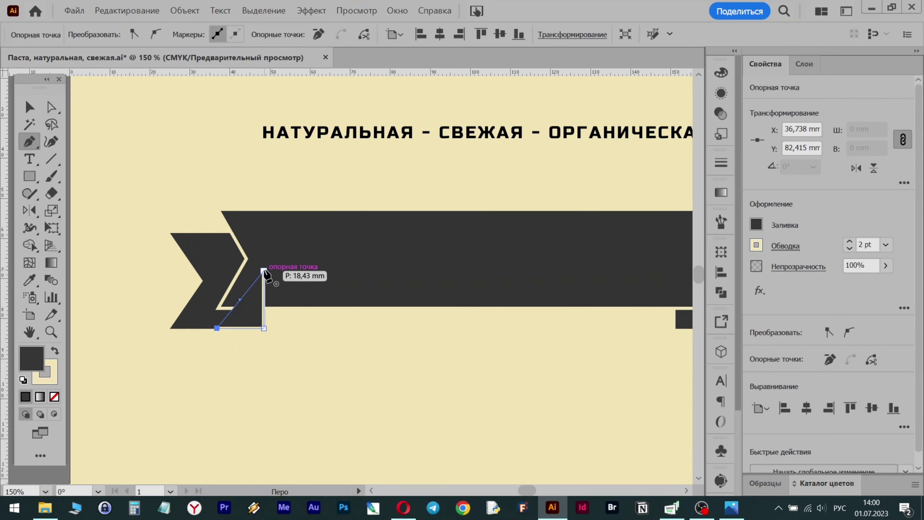
left_click(263, 271)
Step: Move the triangle's lower-left anchor up onto the front ribbon's lower-left corner
left_click(51, 107)
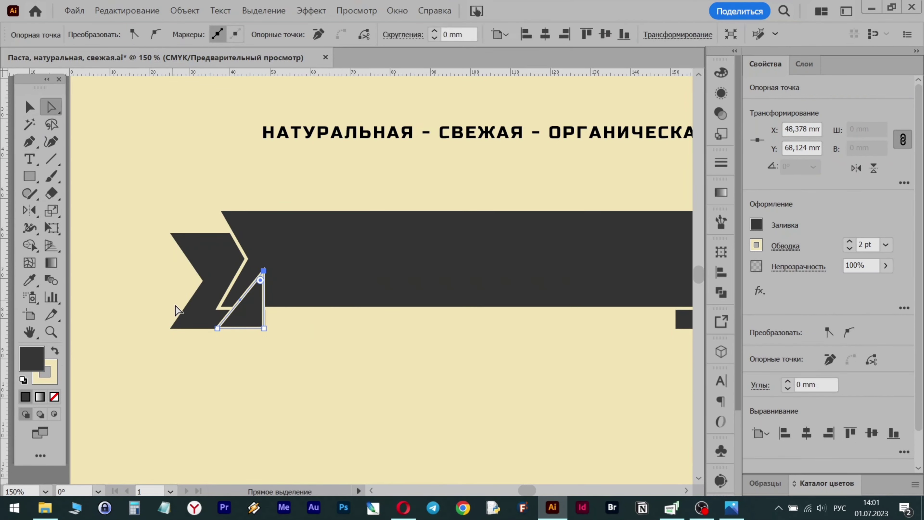
left_click_drag(217, 329, 217, 308)
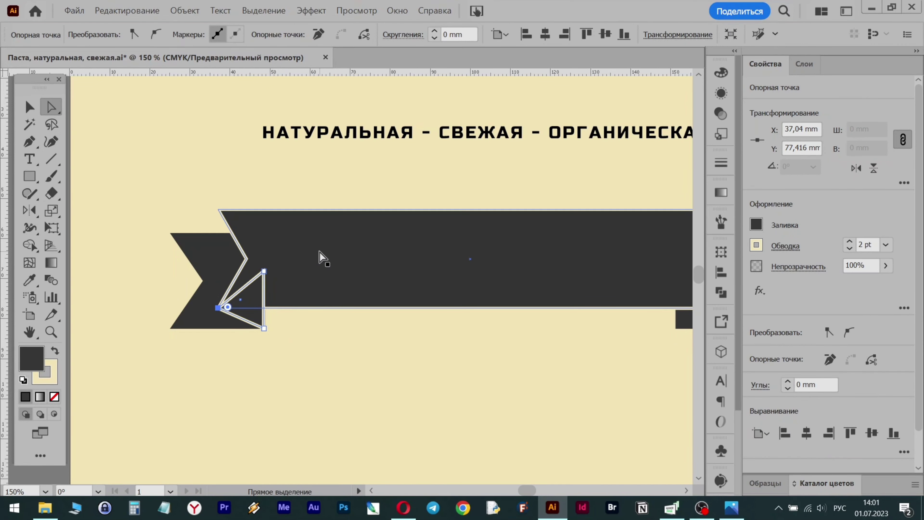
left_click(322, 404)
scroll(268, 326, "up", 5)
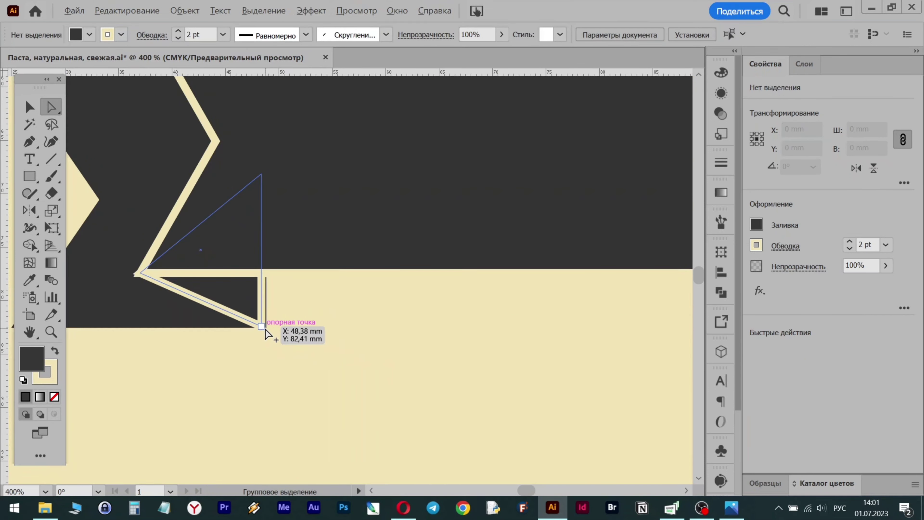
left_click(256, 330)
left_click_drag(257, 332, 256, 327)
scroll(272, 196, "up", 2)
scroll(271, 193, "down", 1)
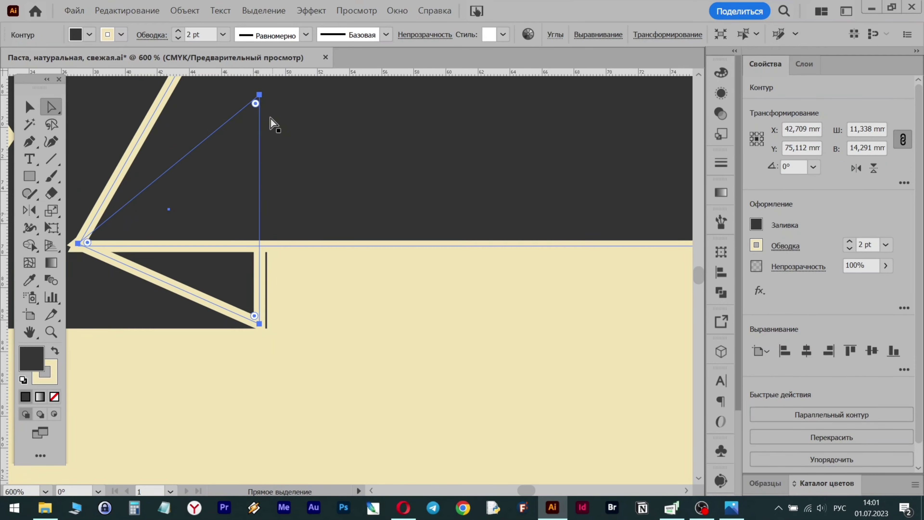
key("ctrl+z")
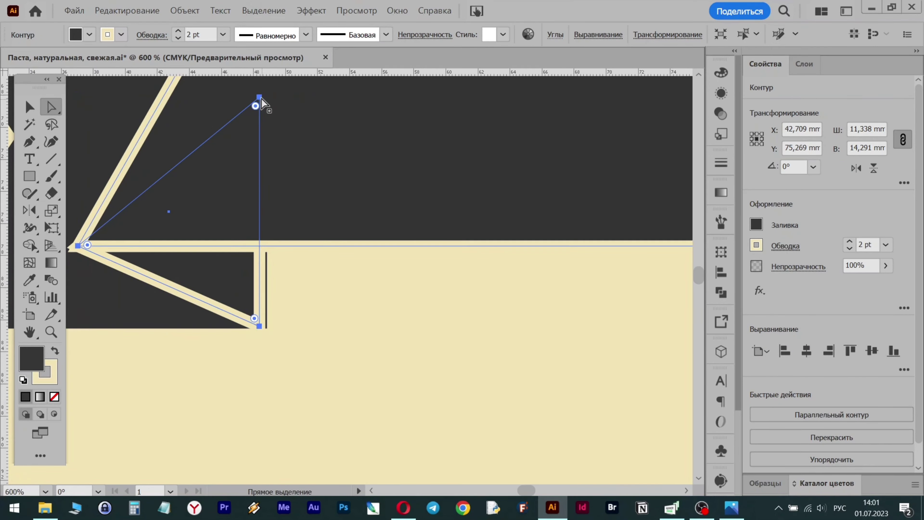
Step: Shift the triangle's two right-hand anchors about 0.8 mm right and 0.3 mm down to cover the tail's inner edge
left_click(259, 98)
left_click(259, 326)
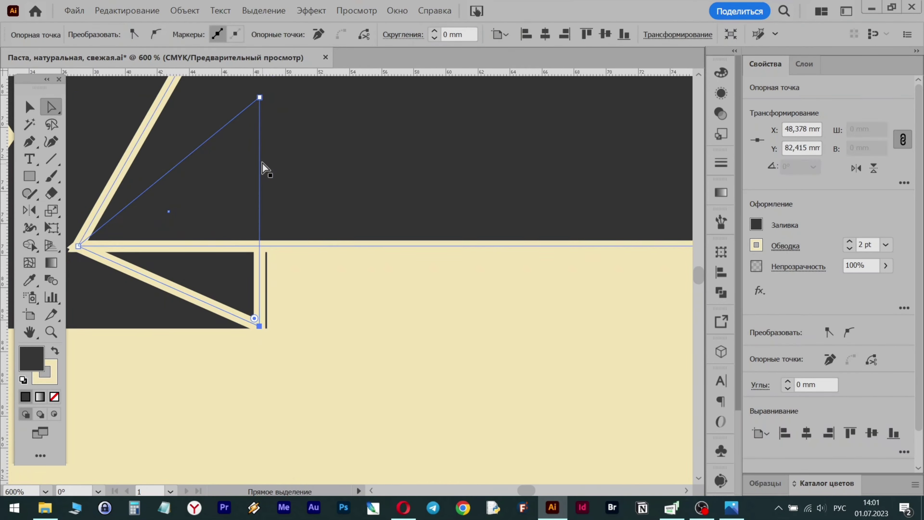
left_click(259, 97)
left_click_drag(259, 325, 273, 330)
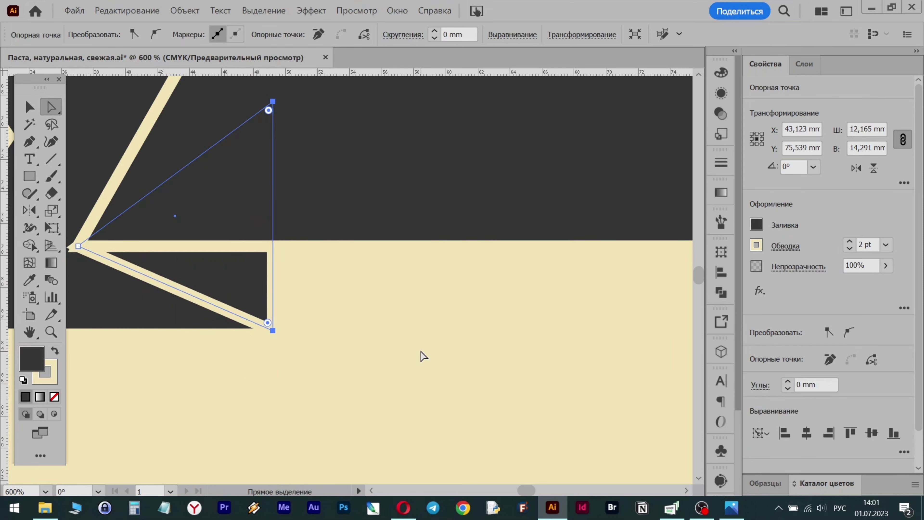
mouse_move(77, 246)
left_mouse_down()
mouse_move(88, 253)
mouse_move(78, 246)
left_mouse_up()
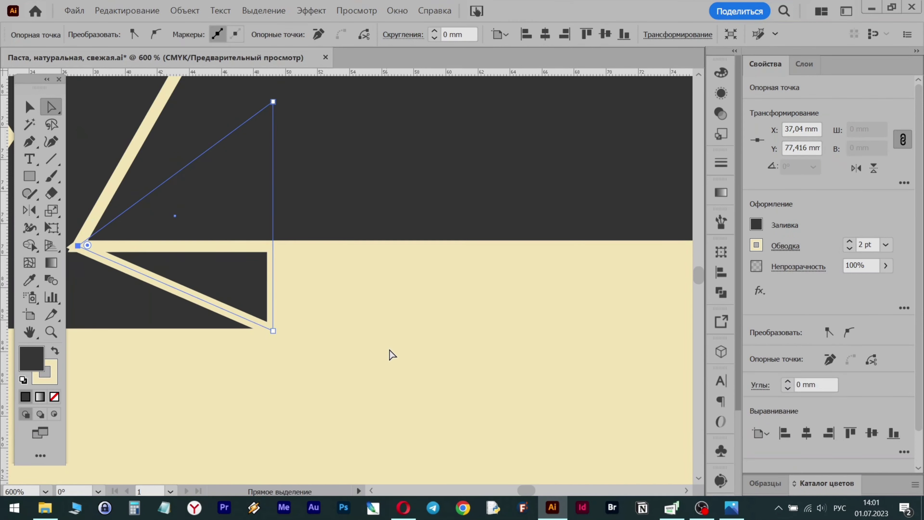
Step: Apply round stroke joins to the fold triangle, the front ribbon and the left tail
scroll(412, 360, "left", 4)
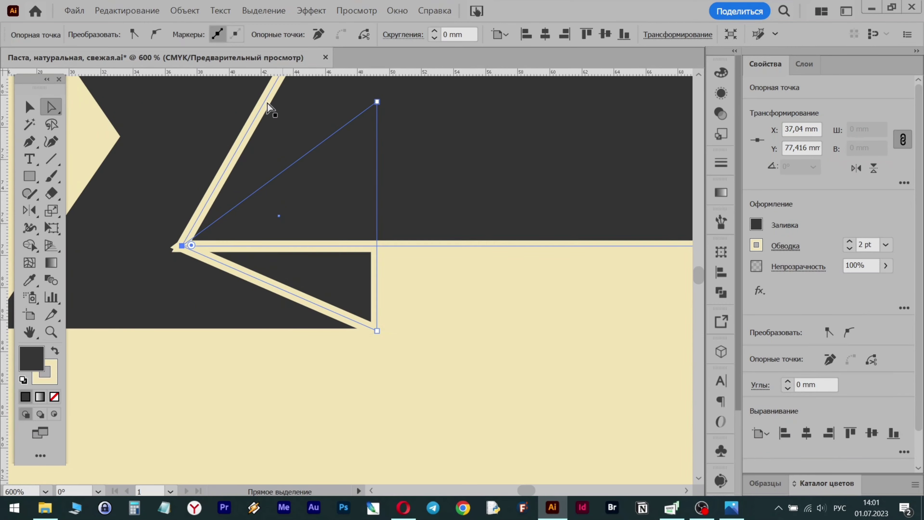
left_click(27, 111)
left_click(199, 249)
left_click(206, 256)
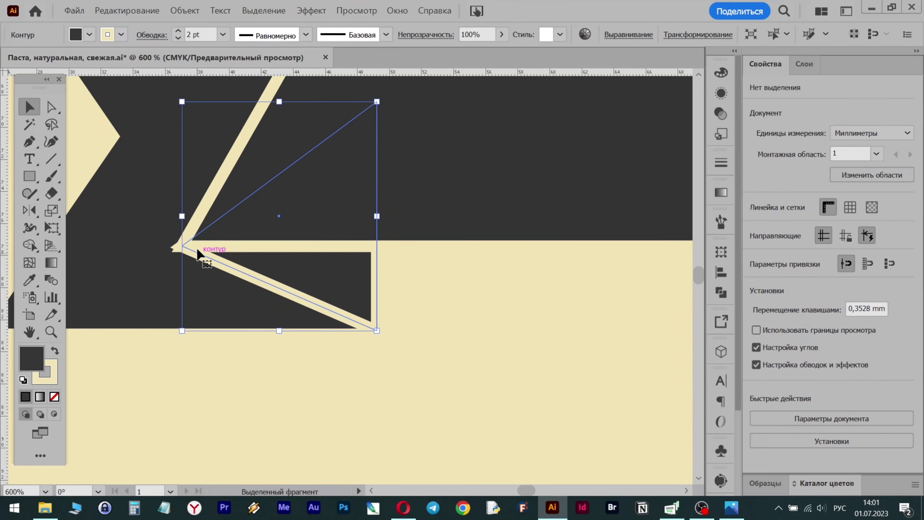
left_click(208, 197, "shift")
left_click(135, 321, "shift")
left_click(783, 249)
left_click(738, 302)
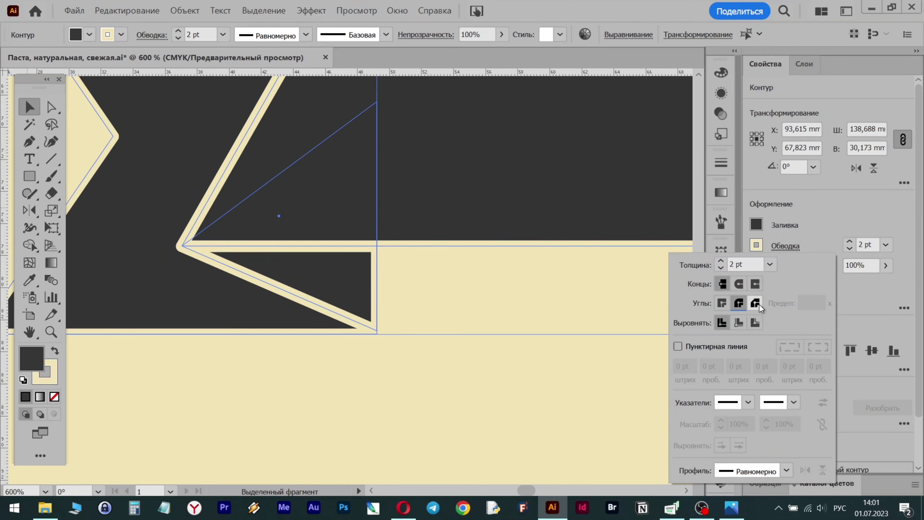
left_click(433, 373)
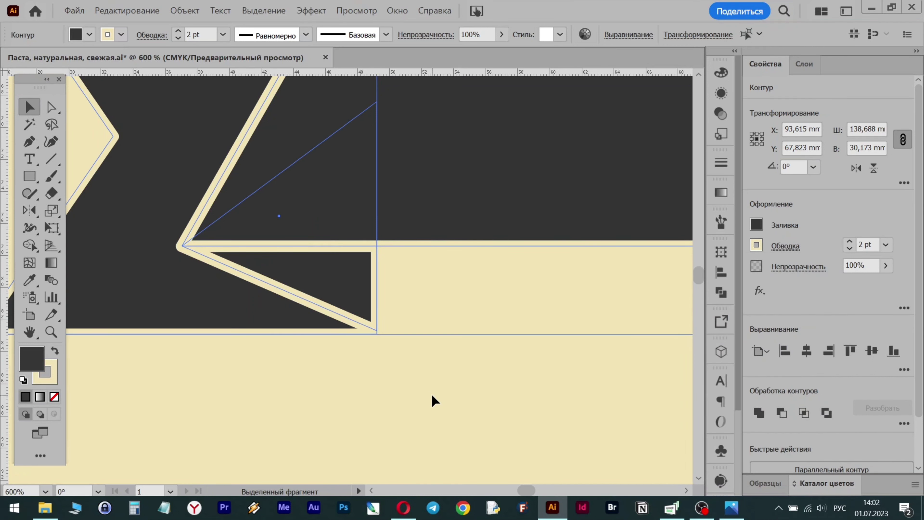
scroll(432, 396, "down", 2, "alt")
scroll(447, 400, "right", 3)
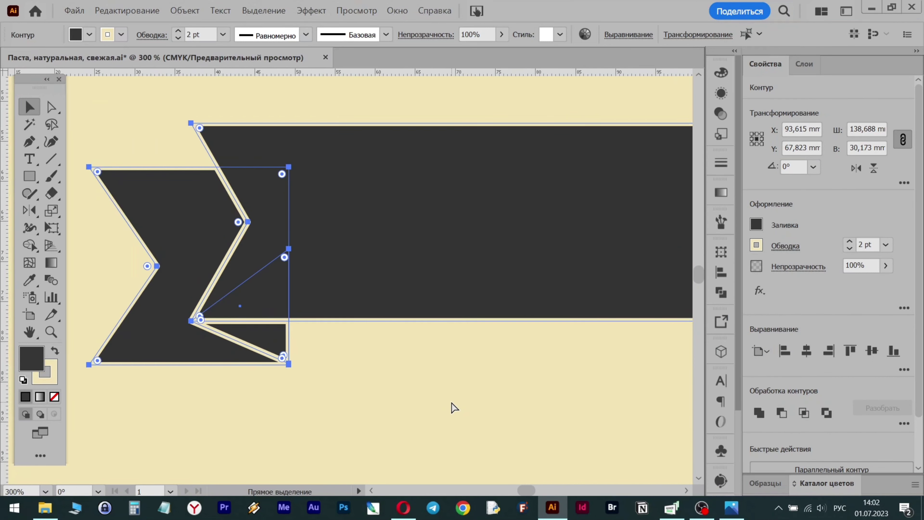
left_click(451, 403)
Step: Reflect a copy of the fold triangle across the vertical axis through the front ribbon's center onto the right tail
scroll(451, 404, "left", 1)
scroll(453, 406, "right", 2)
scroll(437, 404, "right", 2)
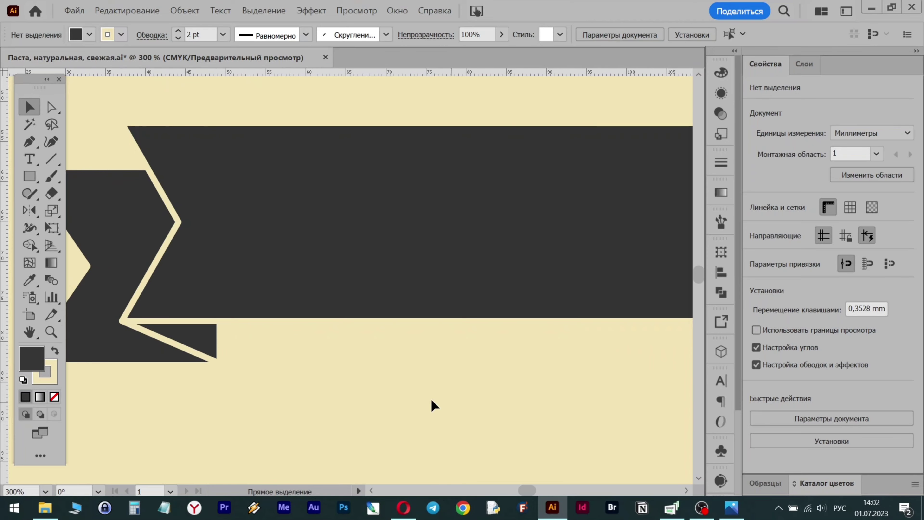
left_click(200, 343)
scroll(319, 363, "right", 2)
scroll(317, 358, "down", 1, "alt")
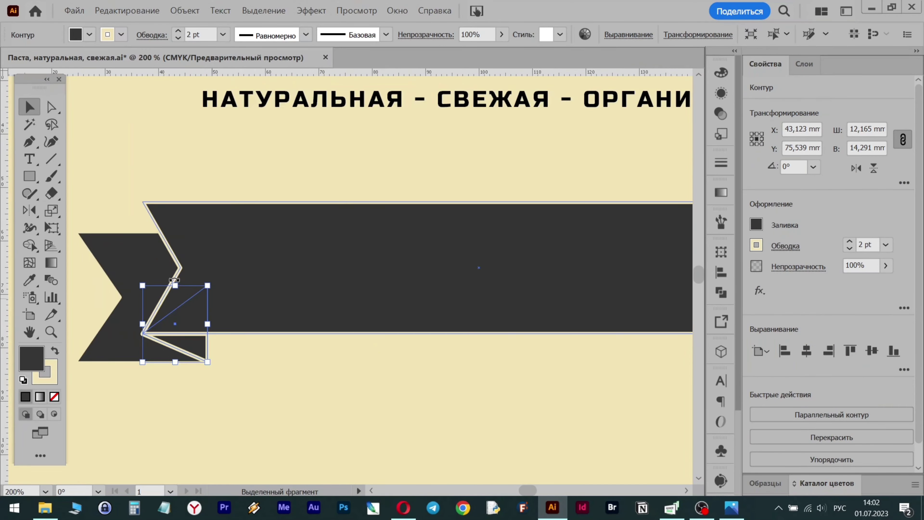
left_click(34, 211)
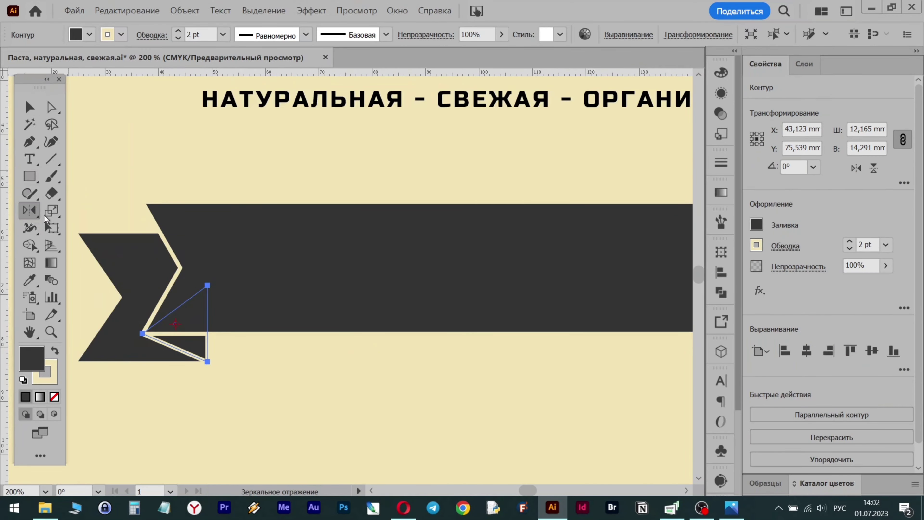
left_click(478, 267, "alt")
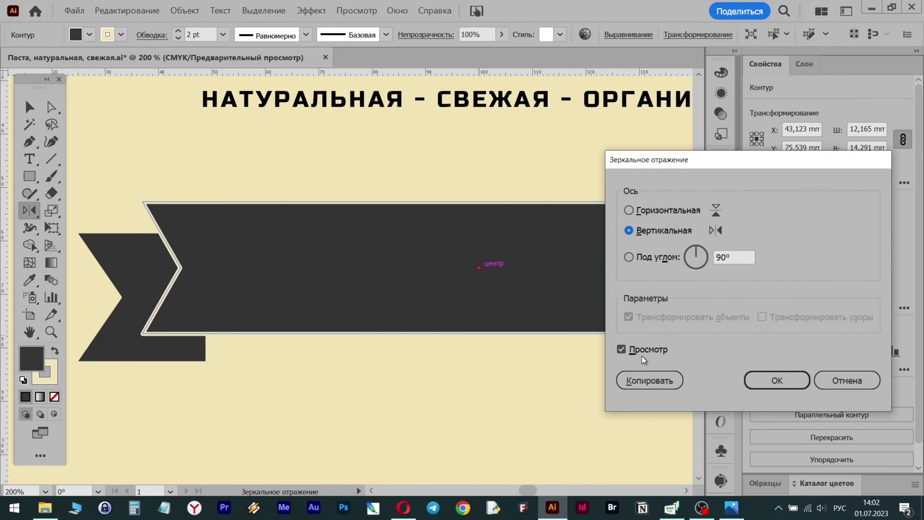
left_click(650, 380)
scroll(563, 389, "right", 5)
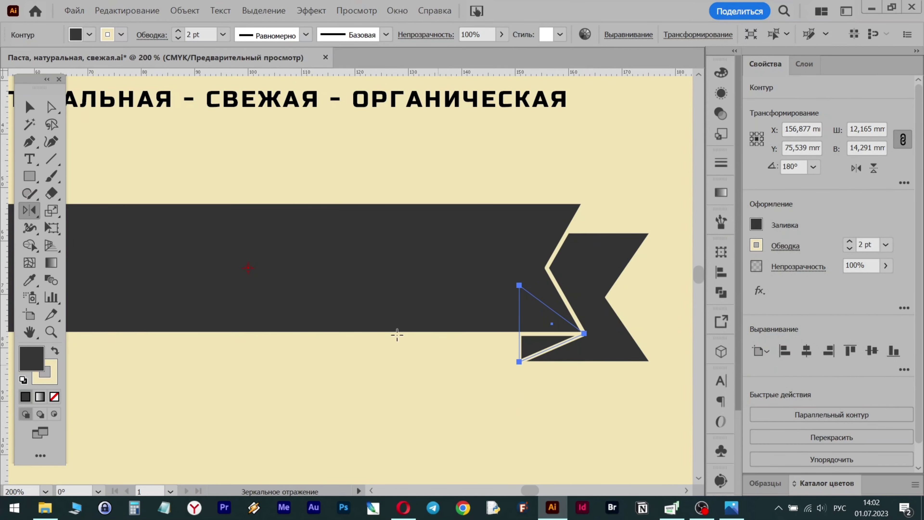
left_click(34, 109)
left_click(267, 375)
Step: Group all the ribbon pieces, including both tails and fold triangles
key("ctrl+1")
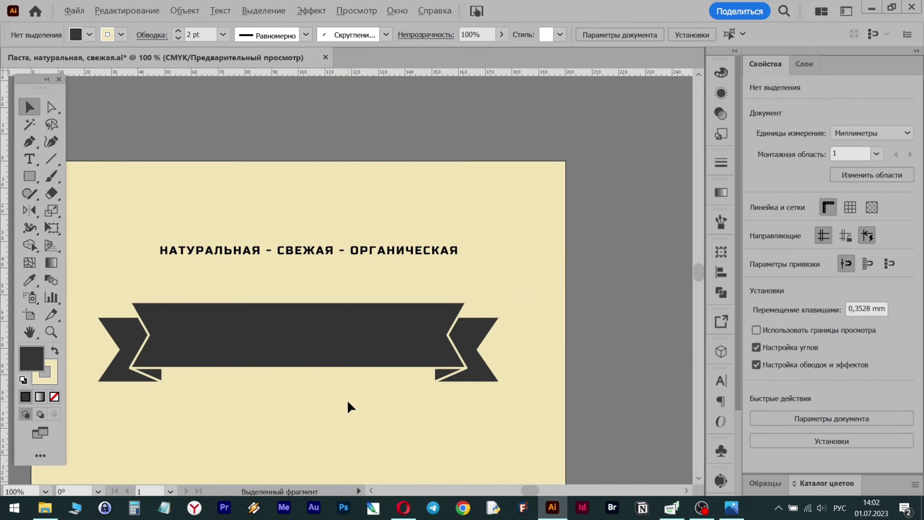
scroll(361, 423, "left", 1)
left_click_drag(145, 302, 565, 428)
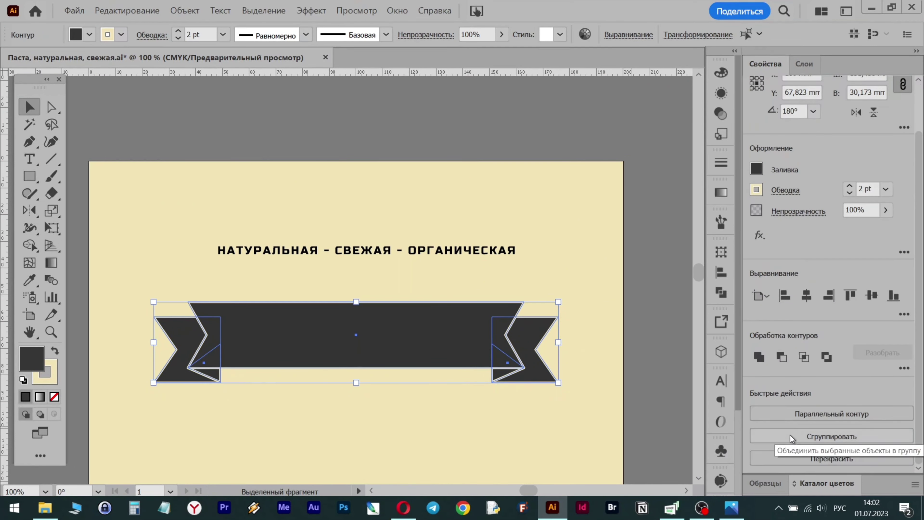
left_click(786, 437)
Step: Recolor the tagline with the background's cream using the Eyedropper and move it onto the upper half of the front ribbon
left_click(334, 254)
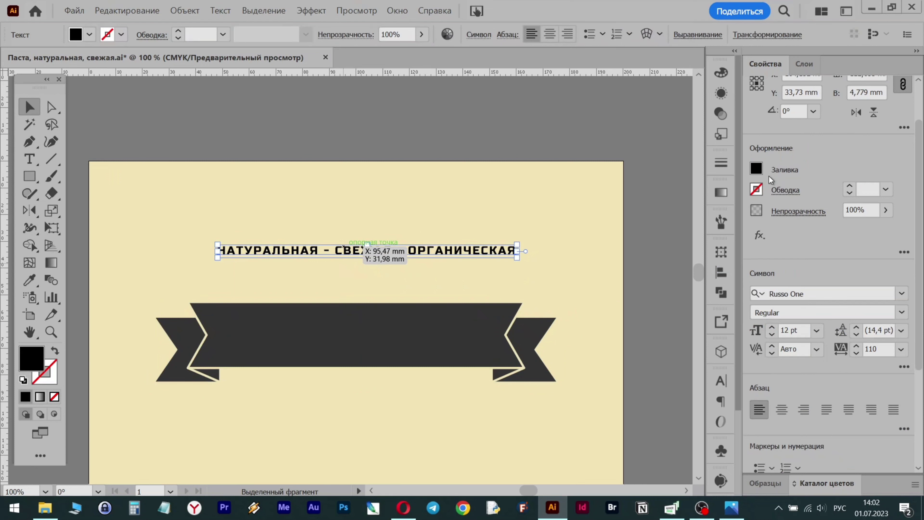
left_click(29, 280)
left_click(136, 211)
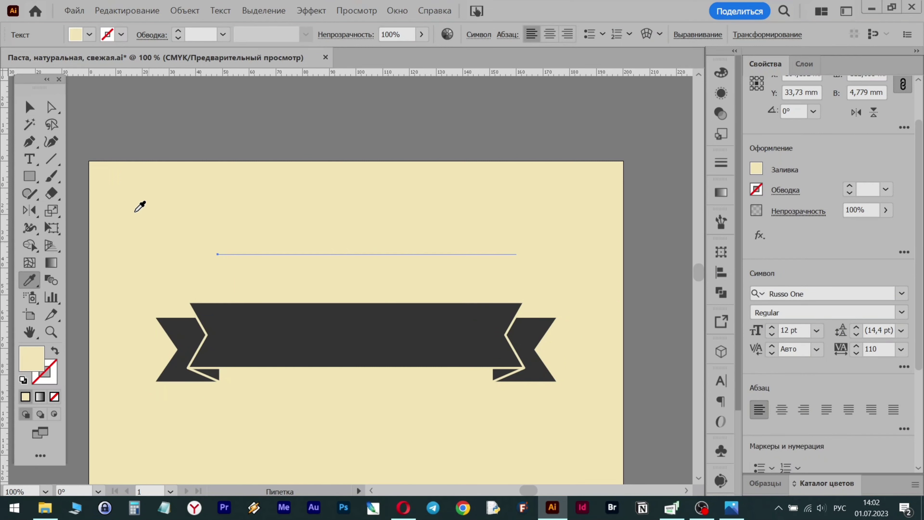
left_click(36, 109)
left_click_drag(357, 252, 350, 342)
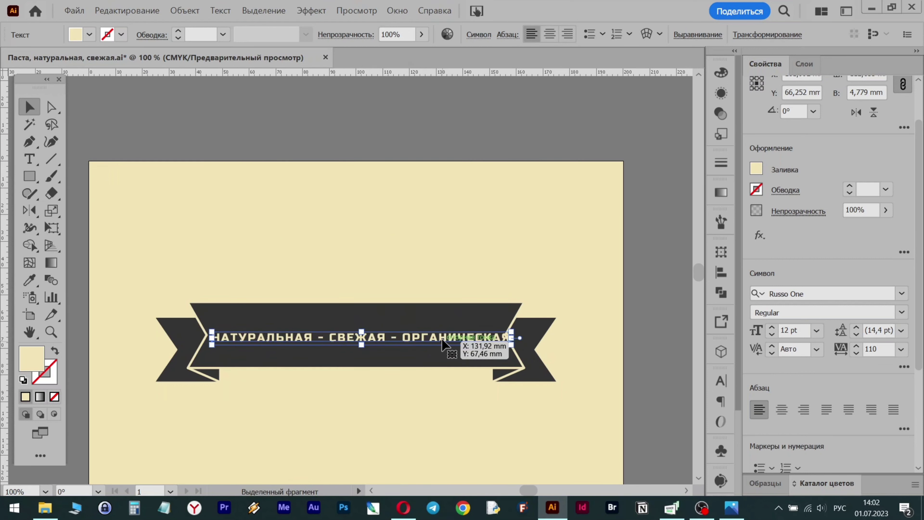
left_click_drag(444, 343, 441, 330)
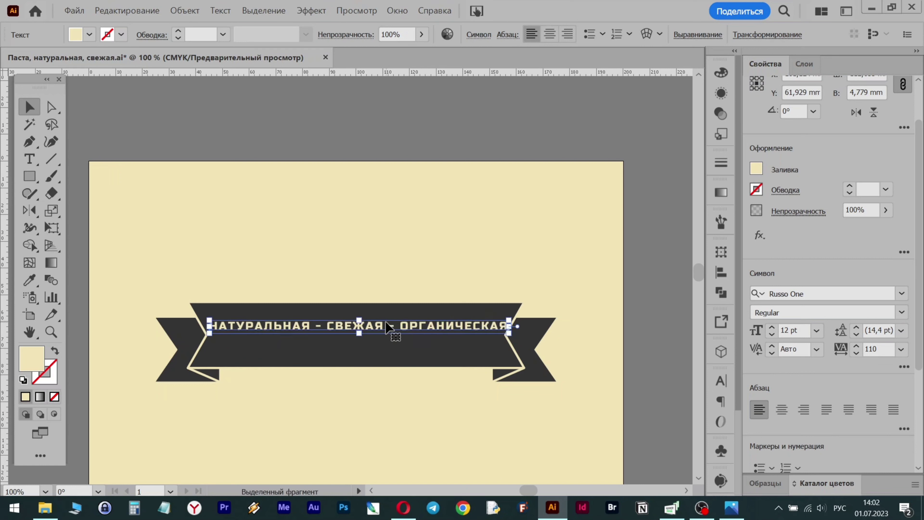
Step: Split the tagline into two lines, replacing the dash before ОРГАНИЧЕСКАЯ with a line break
double_click(391, 327)
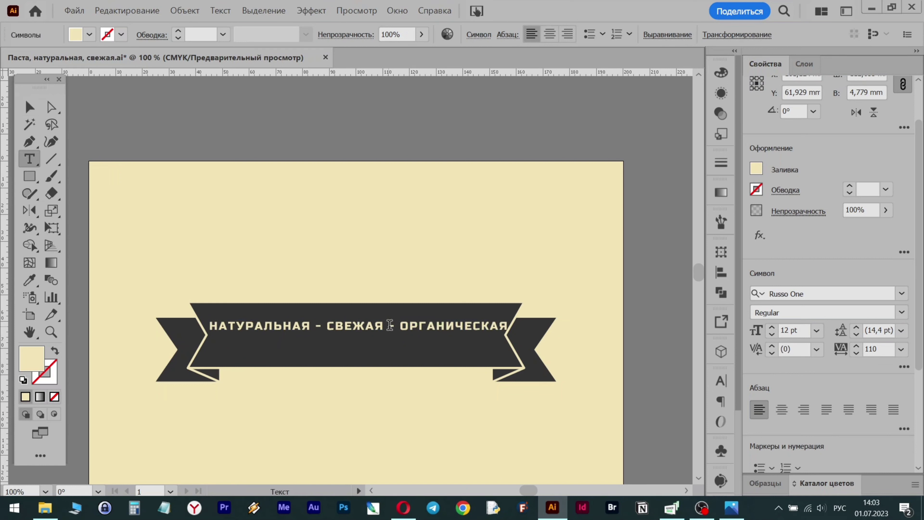
key("Return")
key("Delete")
key("Delete")
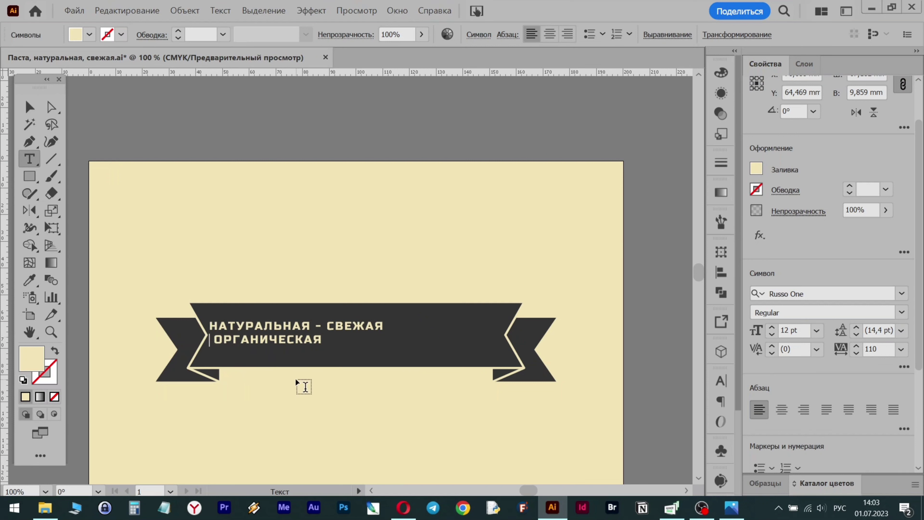
left_click(196, 281, "ctrl")
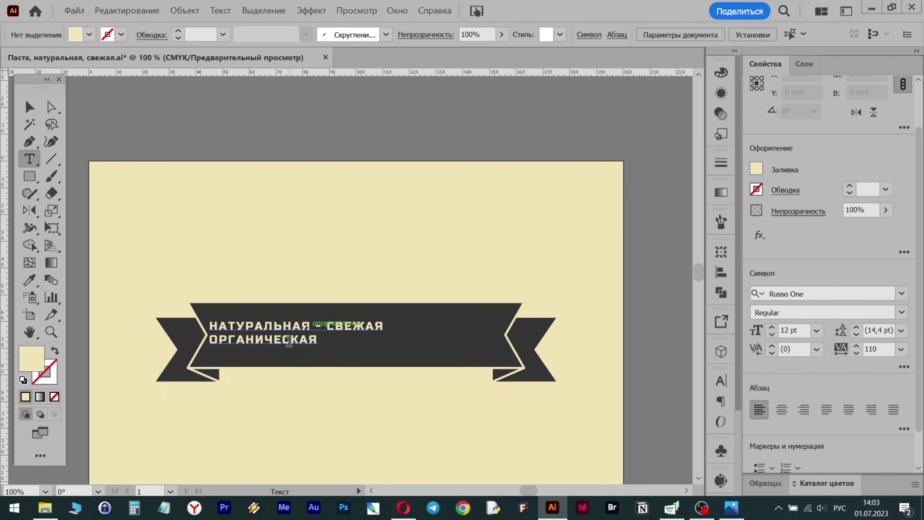
left_click(241, 325, "ctrl")
key("Escape")
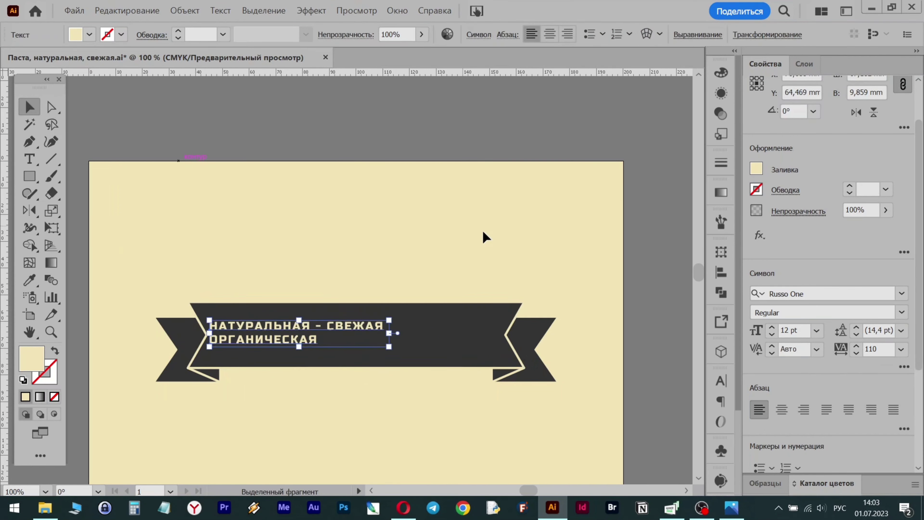
Step: Center-align the two-line tagline and fit it inside the front ribbon, enlarged to about 17.5 pt
left_click(720, 380)
left_click(782, 410)
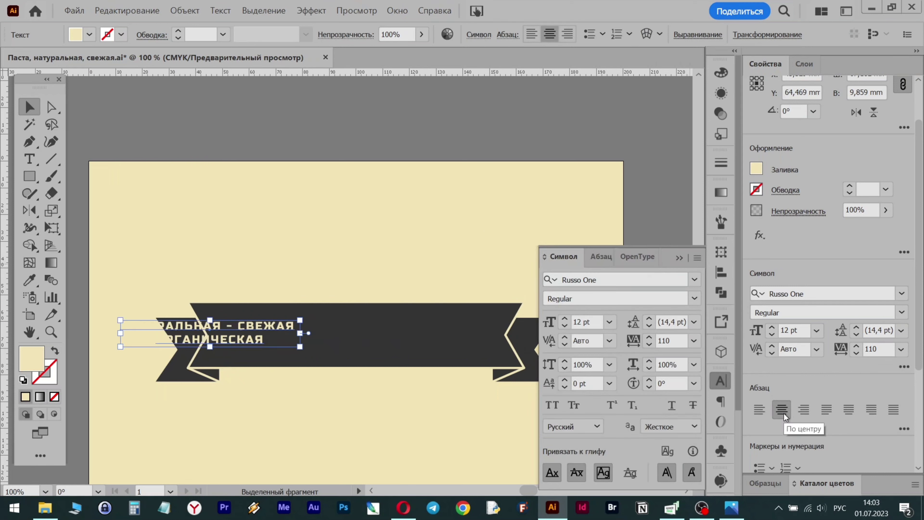
left_click_drag(247, 329, 376, 334)
left_click(679, 259)
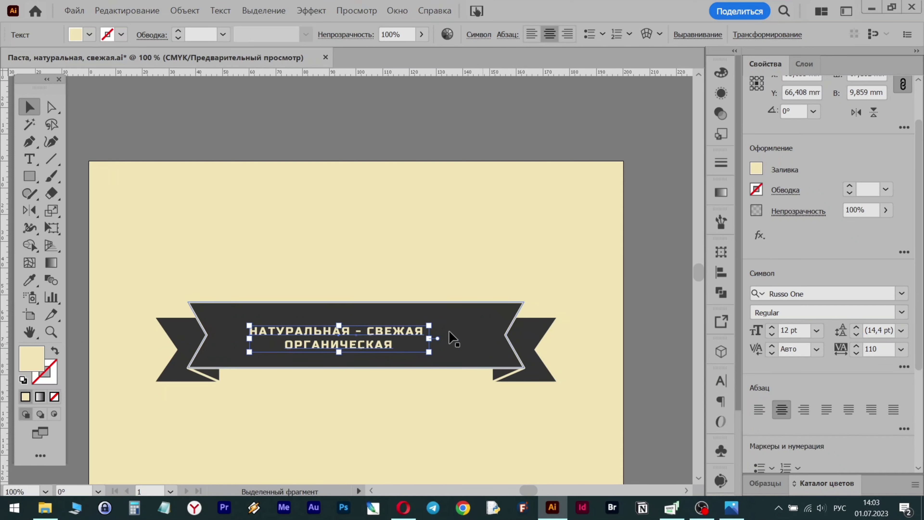
left_click_drag(430, 325, 469, 319)
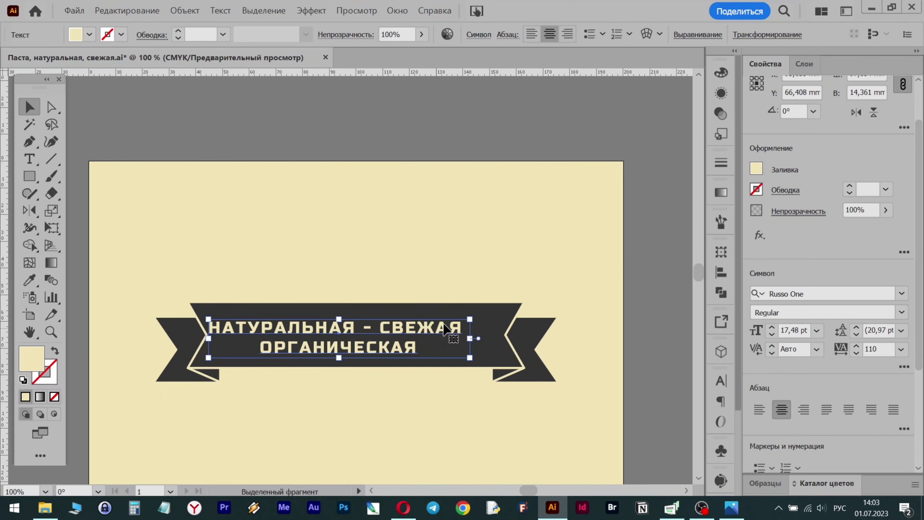
Step: Center the tagline horizontally and vertically on the ribbon group, using the ribbon as the key object
left_click(505, 324, "shift")
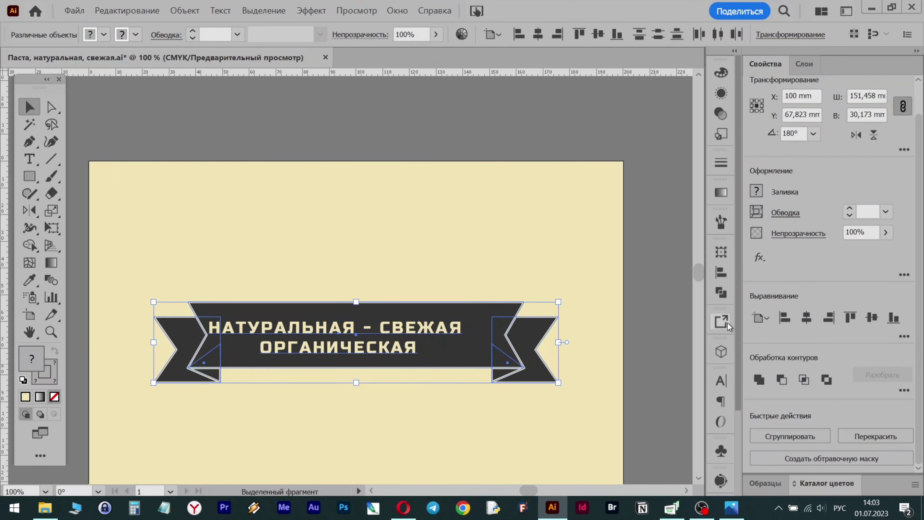
left_click(720, 273)
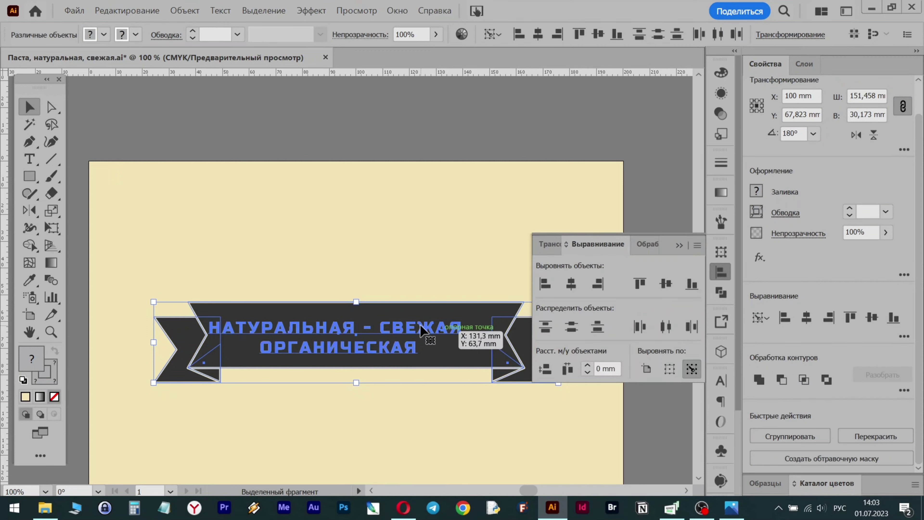
left_click(462, 367)
left_click(666, 326)
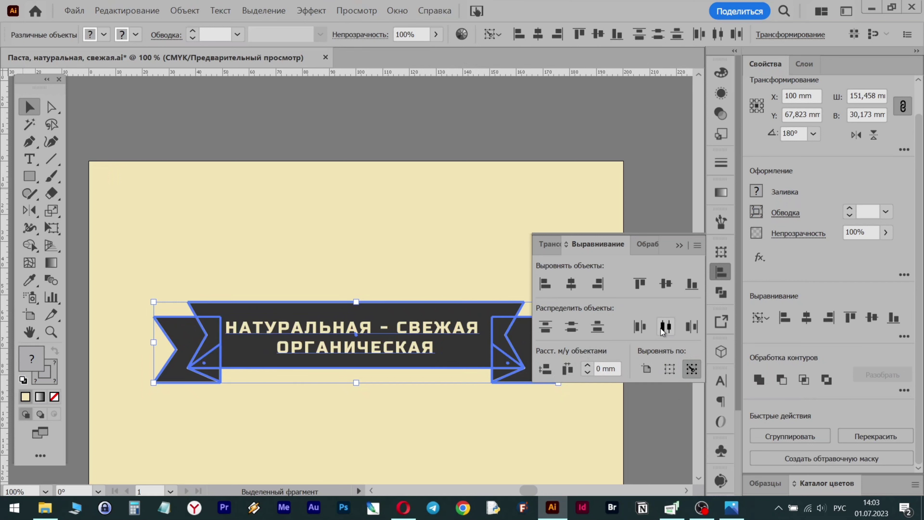
left_click(571, 327)
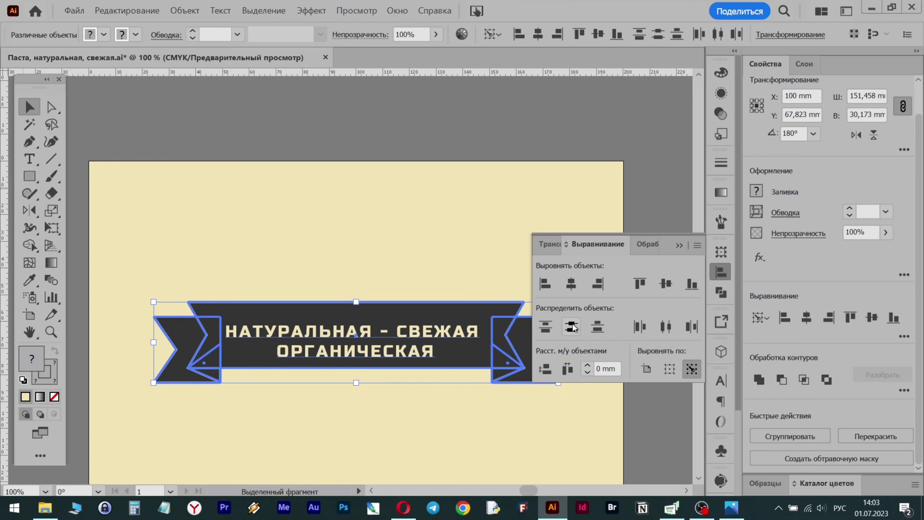
left_click(679, 245)
left_click(602, 216)
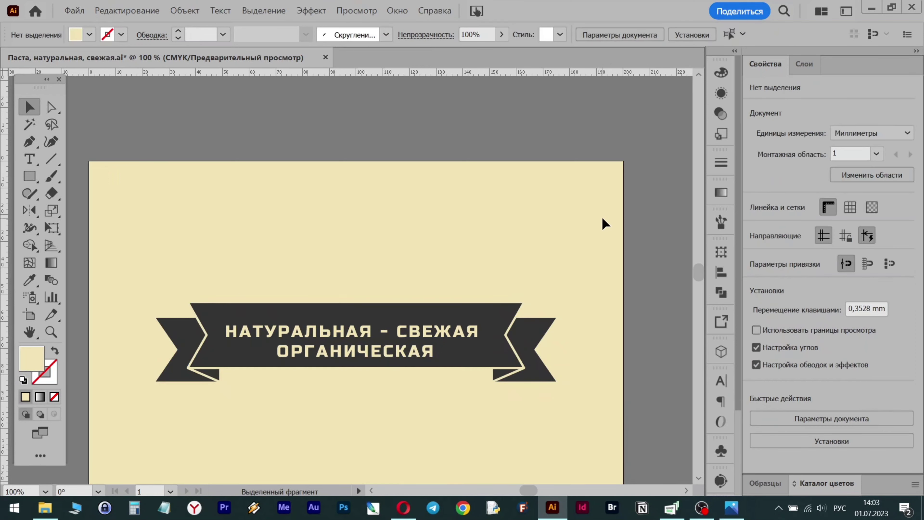
Step: Nudge the tagline up six increments within the front ribbon and deselect it
left_click(382, 338)
key("Up")
key("Up")
key("Up")
key("Up")
key("Up")
key("Up")
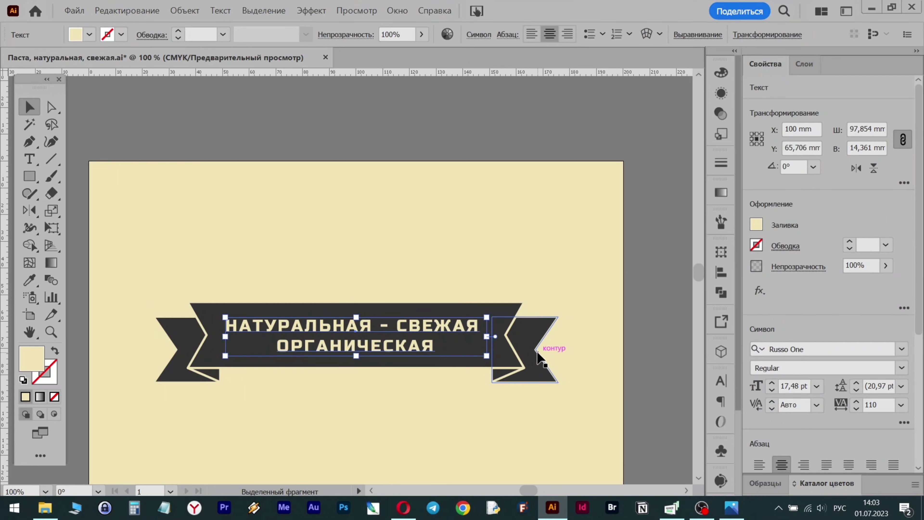
left_click(565, 265)
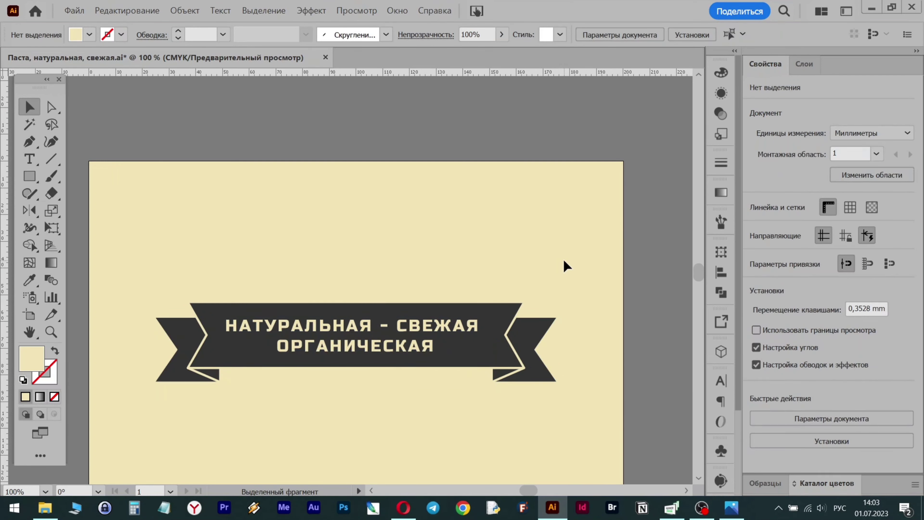
Step: Shift the tagline slightly to the right inside the front ribbon
left_click_drag(435, 336, 463, 328)
left_click(622, 385)
left_click(556, 274)
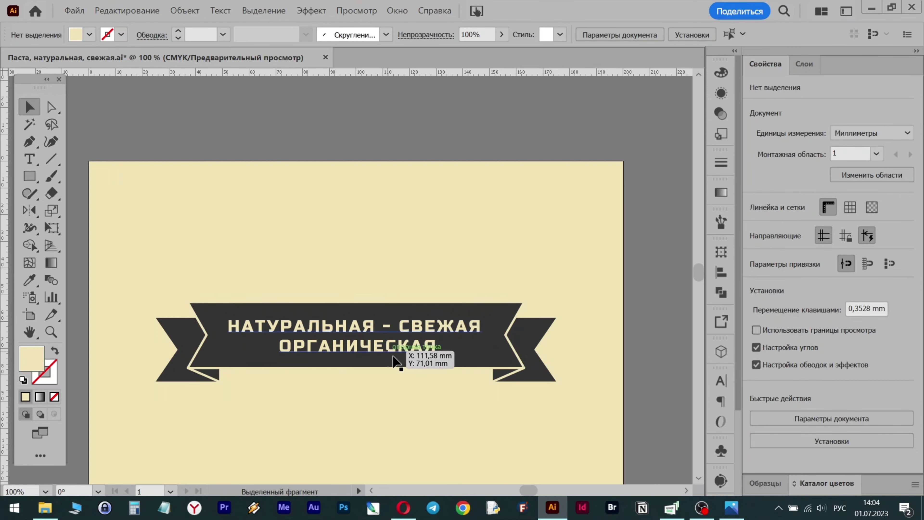
Step: Draw a horizontal line about 40 mm long just below the left part of the ribbon
scroll(430, 450, "down", 2)
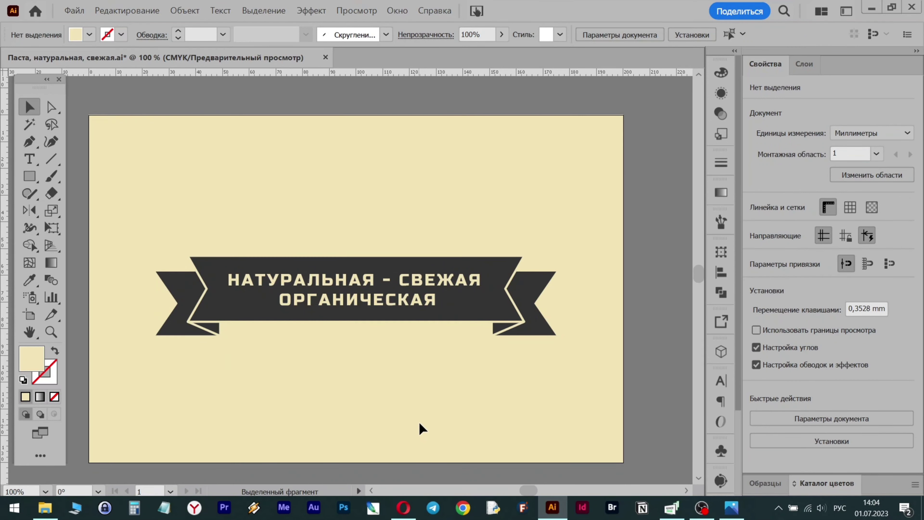
scroll(342, 337, "up", 2)
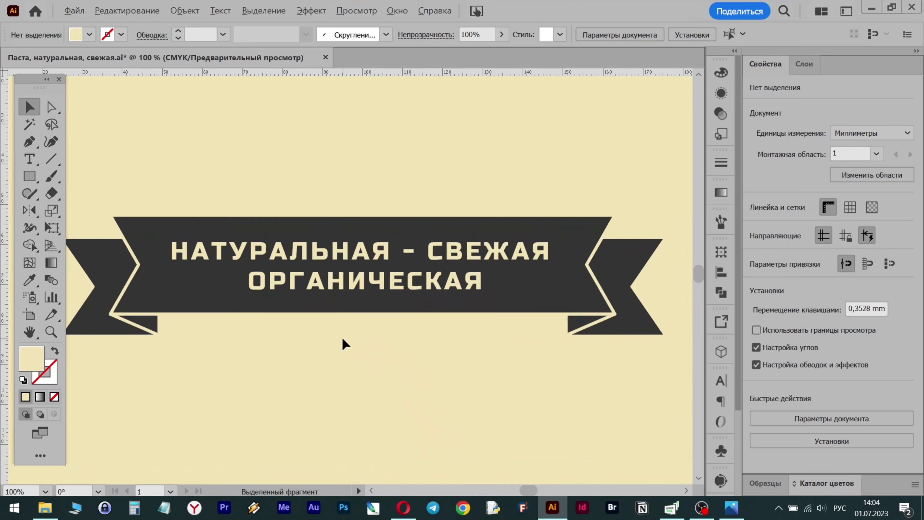
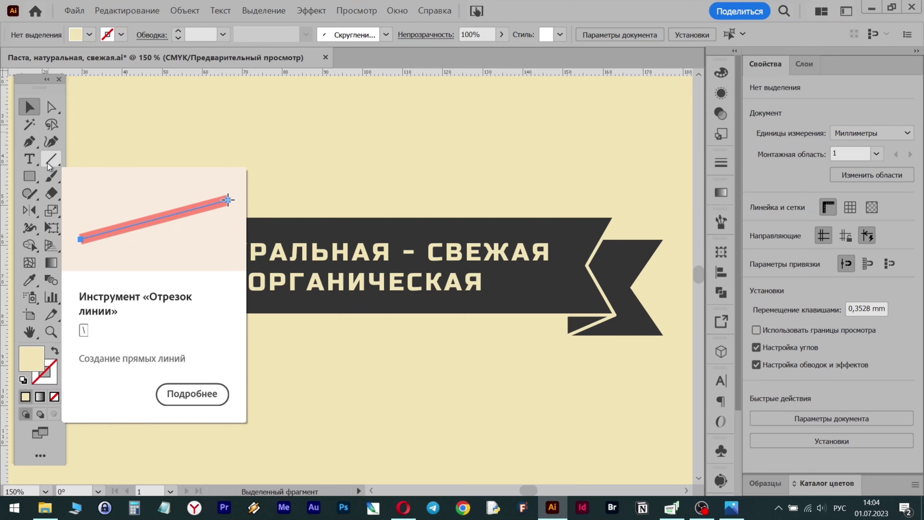
left_click(48, 164)
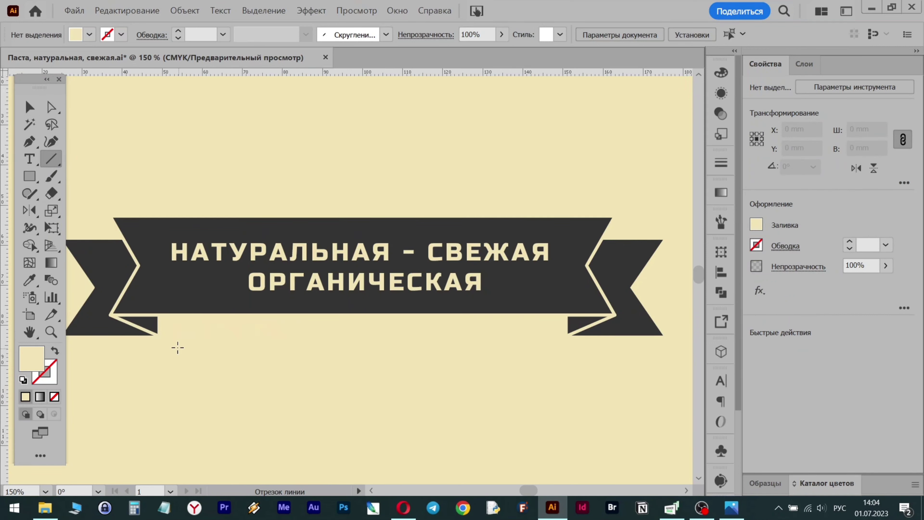
mouse_move(174, 344)
left_mouse_down()
mouse_move(363, 351)
mouse_move(331, 349)
left_mouse_up()
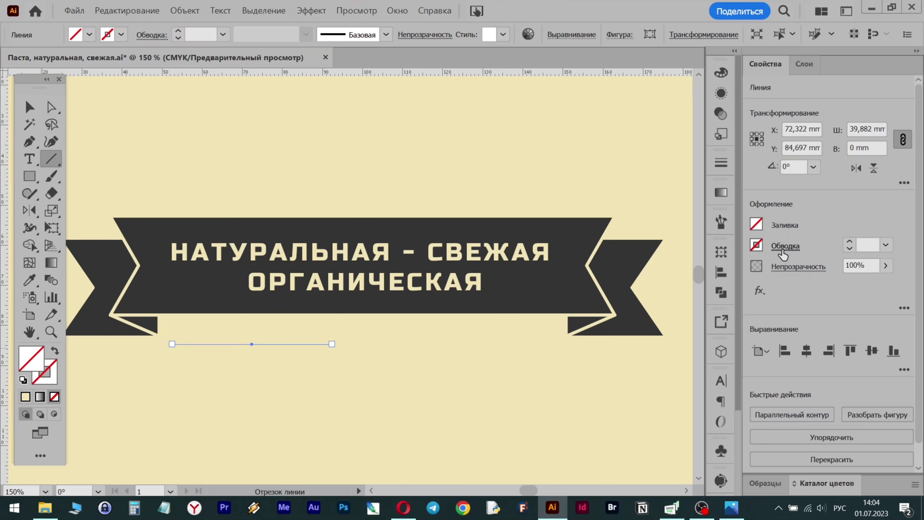
Step: Give the new line a 2 pt stroke in a medium grey swatch
left_click(848, 242)
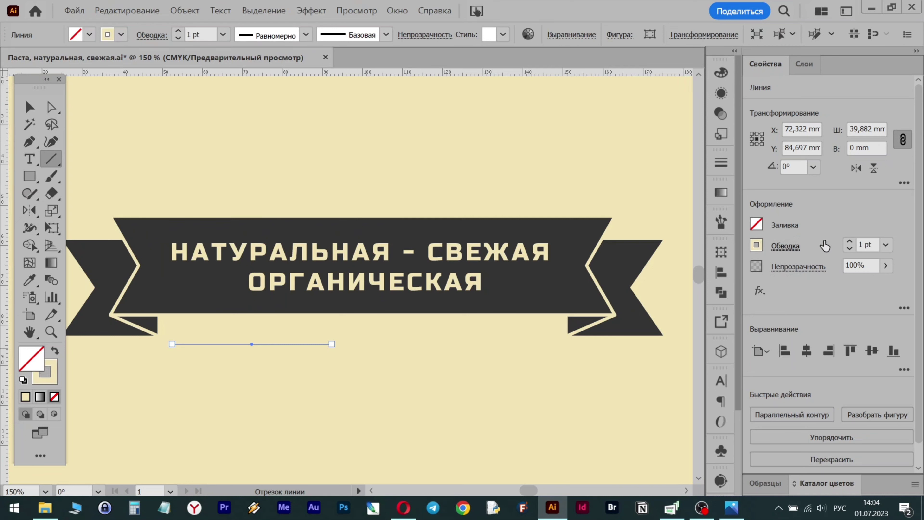
left_click(791, 251)
left_click(756, 245)
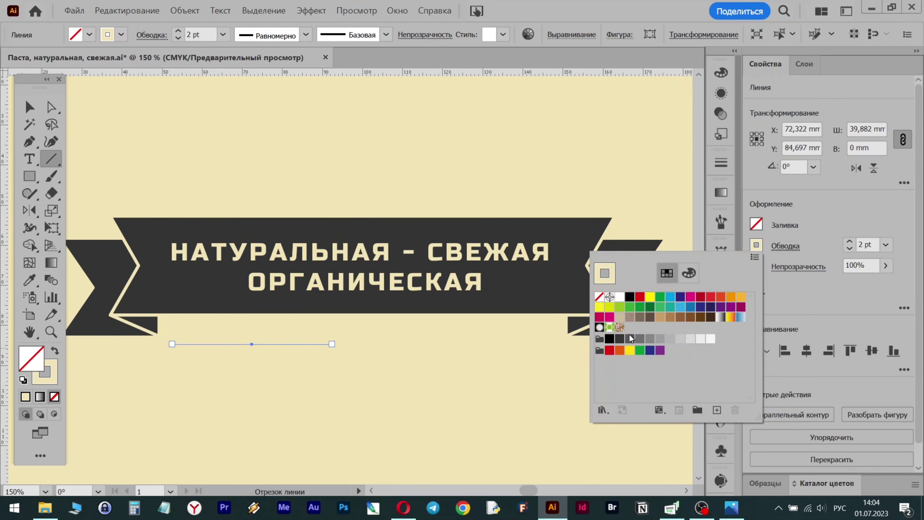
left_click(630, 338)
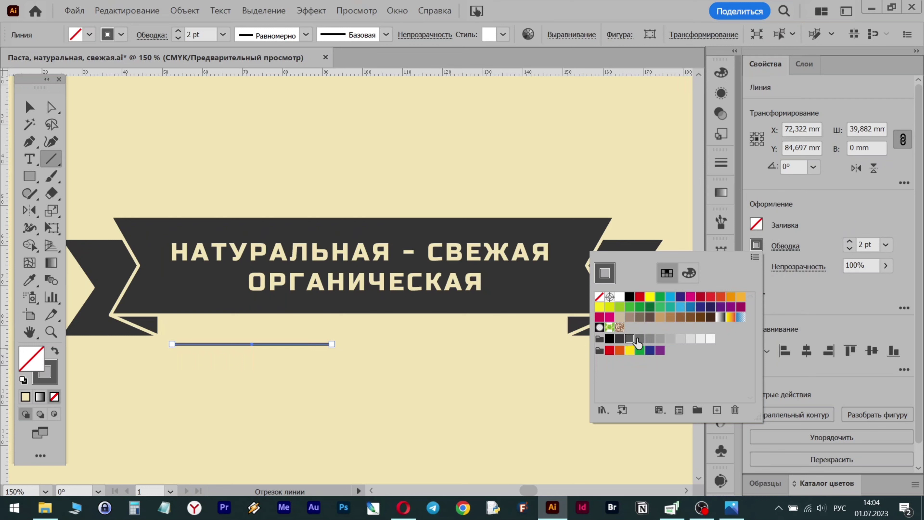
left_click(843, 217)
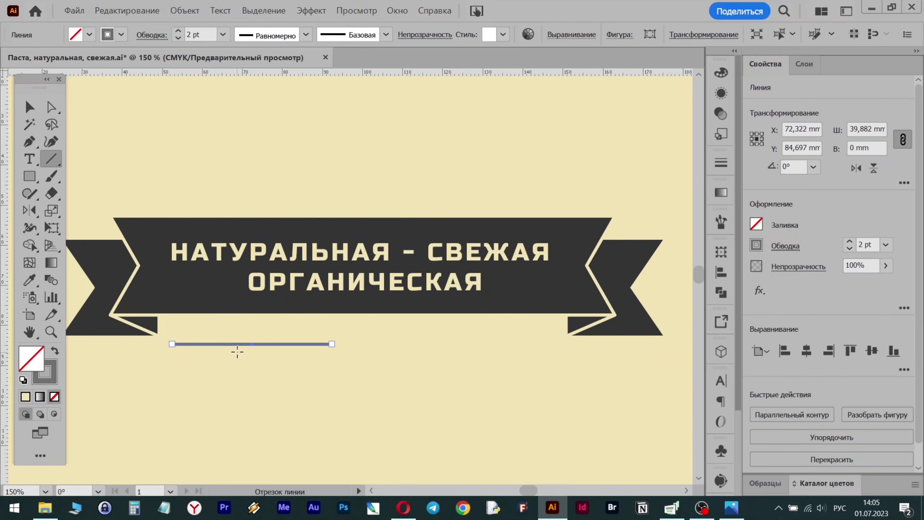
Step: Add solid round-dot arrowheads to both ends of the grey line
left_click(775, 246)
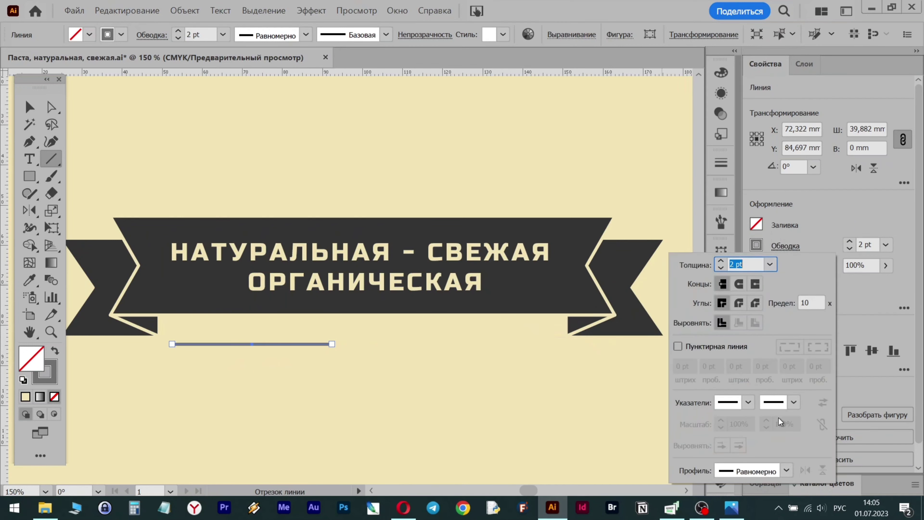
left_click(747, 402)
scroll(693, 327, "down", 8)
scroll(693, 327, "up", 3)
left_click(692, 285)
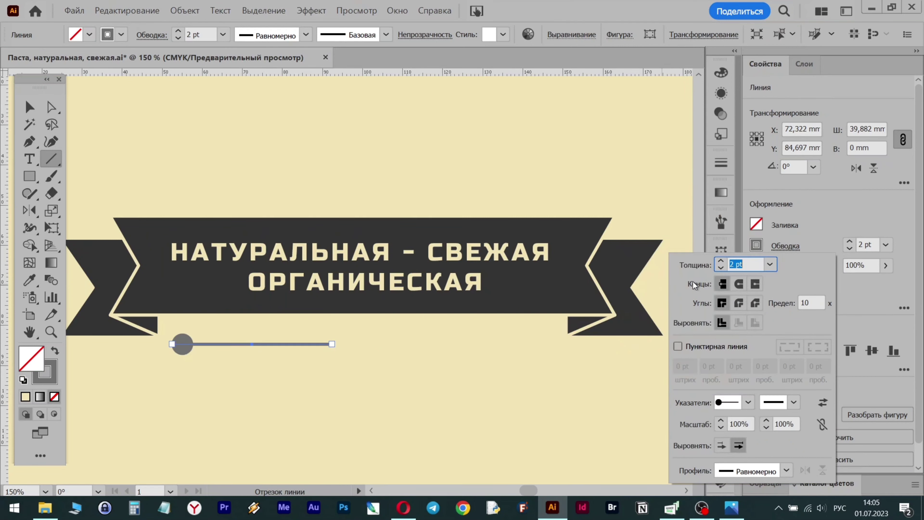
left_click(789, 403)
scroll(723, 291, "down", 5)
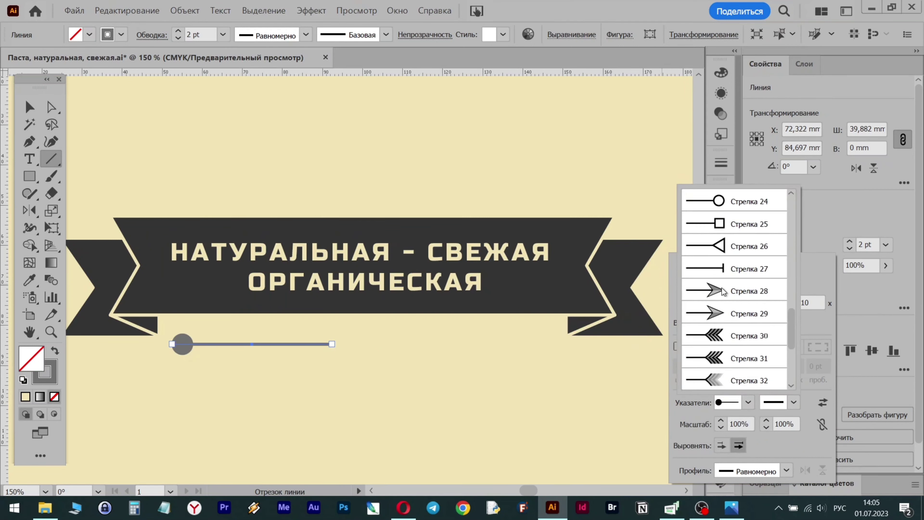
scroll(737, 211, "up", 2)
left_click(731, 273)
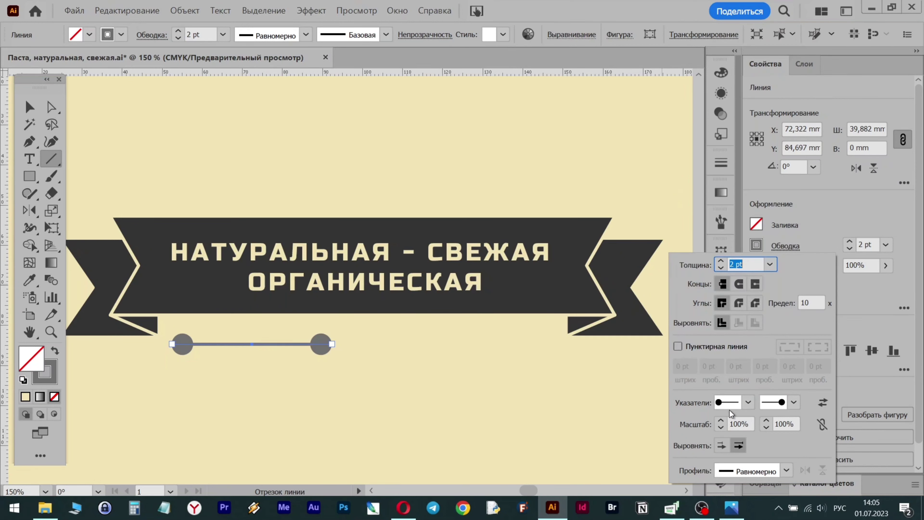
Step: Scale both dot arrowheads to 50% and align them so they extend beyond the line's end points
double_click(737, 423)
type("50")
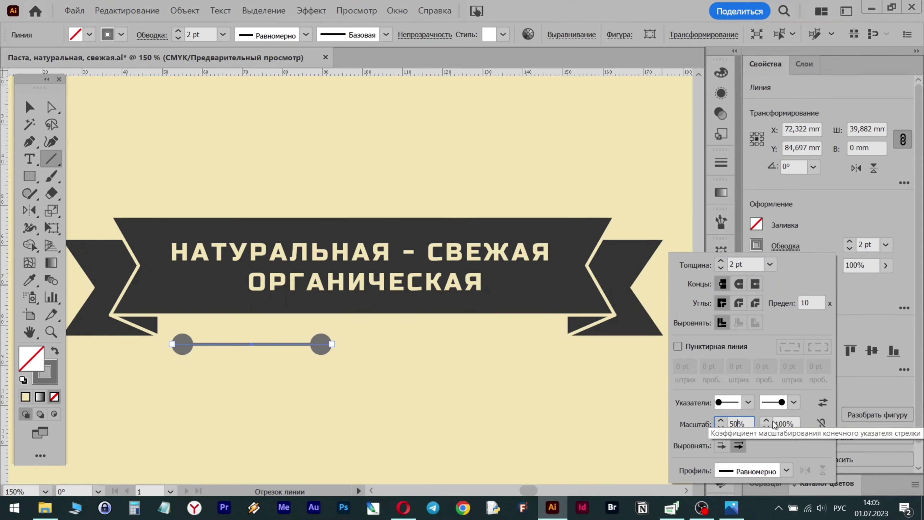
key("Tab")
type("50")
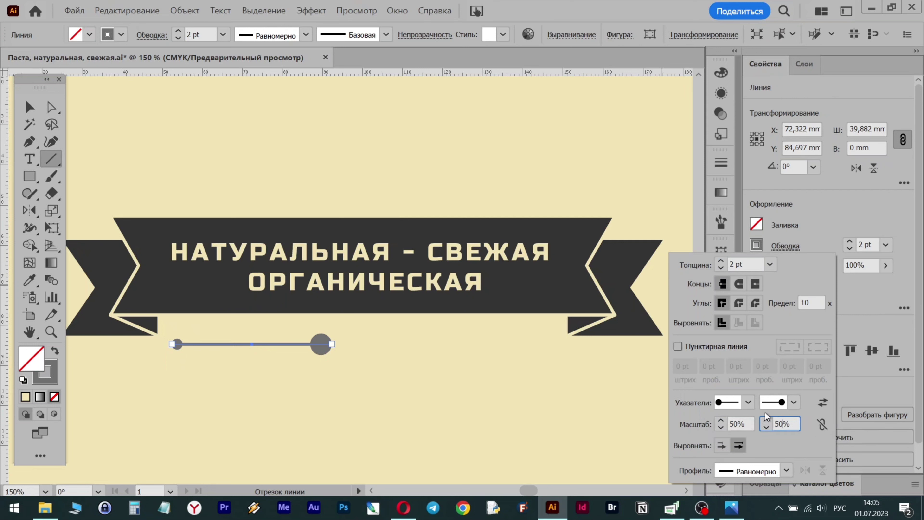
key("Tab")
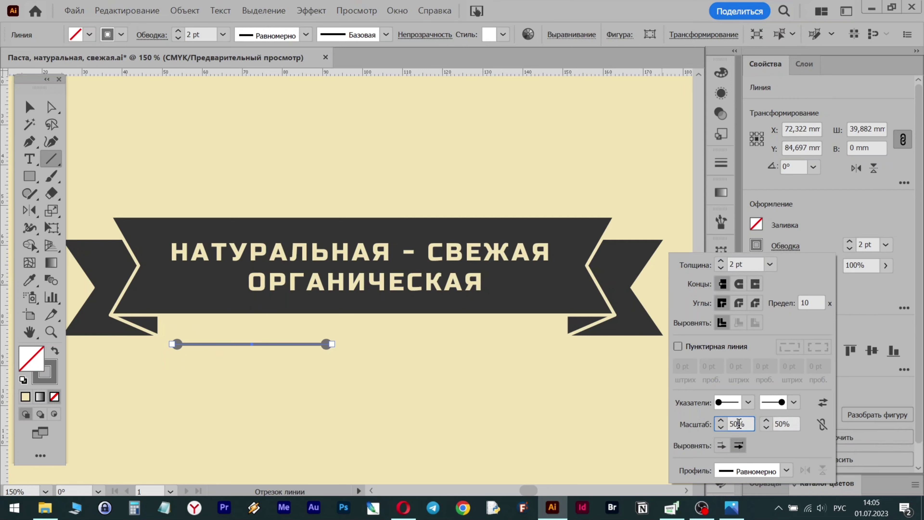
left_click(721, 446)
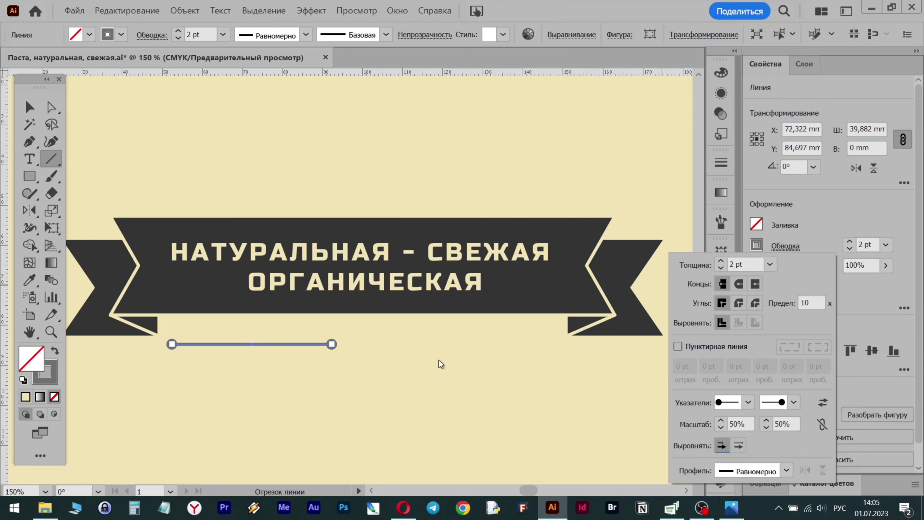
left_click(867, 304)
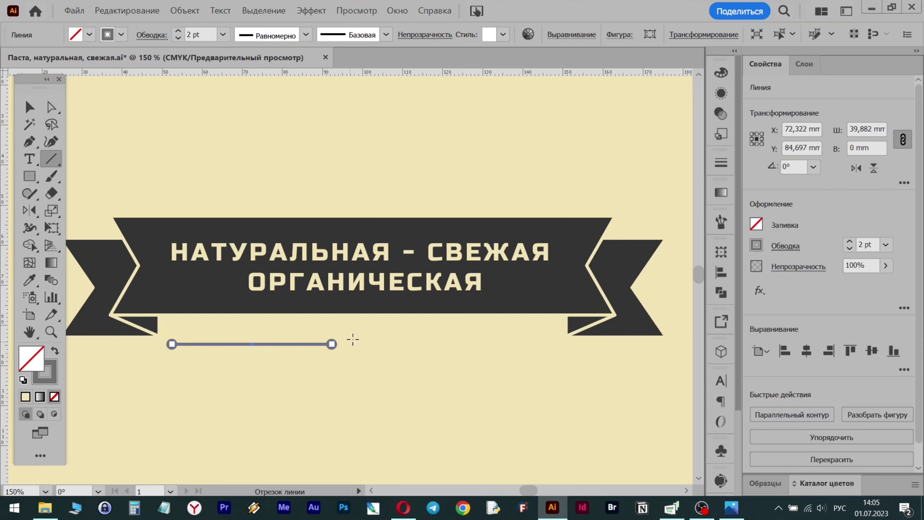
Step: Draw a circle about 5.3 mm in diameter below the ribbon's middle, with a grey fill and no stroke
left_click(30, 176)
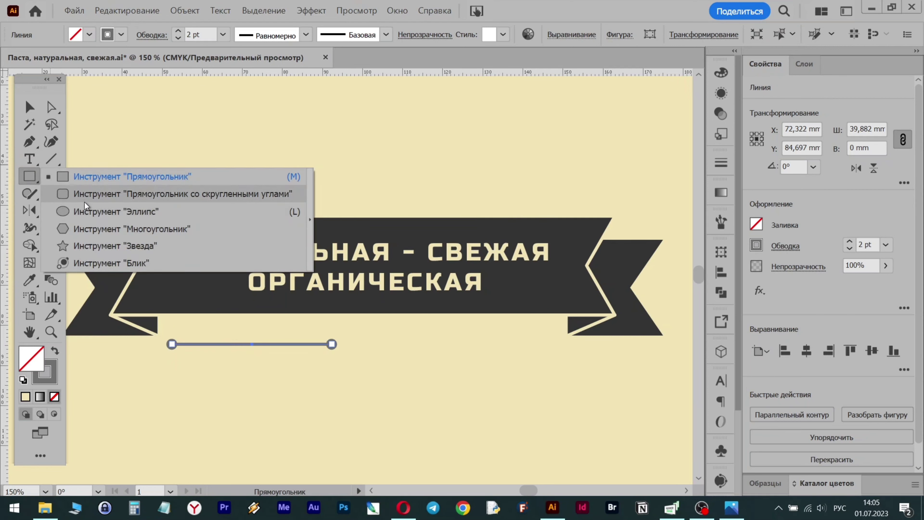
left_click(87, 211)
left_click_drag(349, 357, 370, 378)
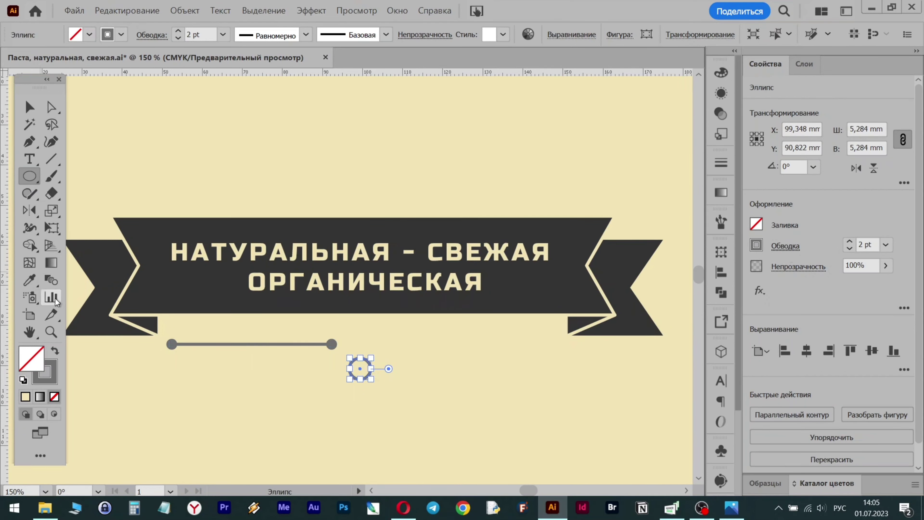
left_click(55, 353)
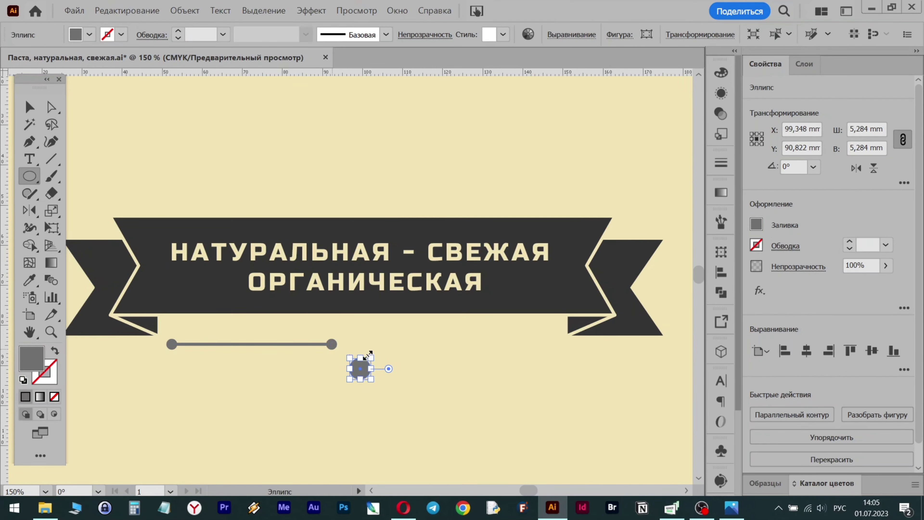
Step: Move the grey circle level with the dotted-end line, centered under the ribbon at X 100 mm
scroll(402, 375, "up", 2)
scroll(400, 375, "down", 1)
key("v")
left_click_drag(341, 369, 344, 331)
Step: Reflect a copy of the dotted-end line across the vertical axis through the circle's center
left_click(283, 334)
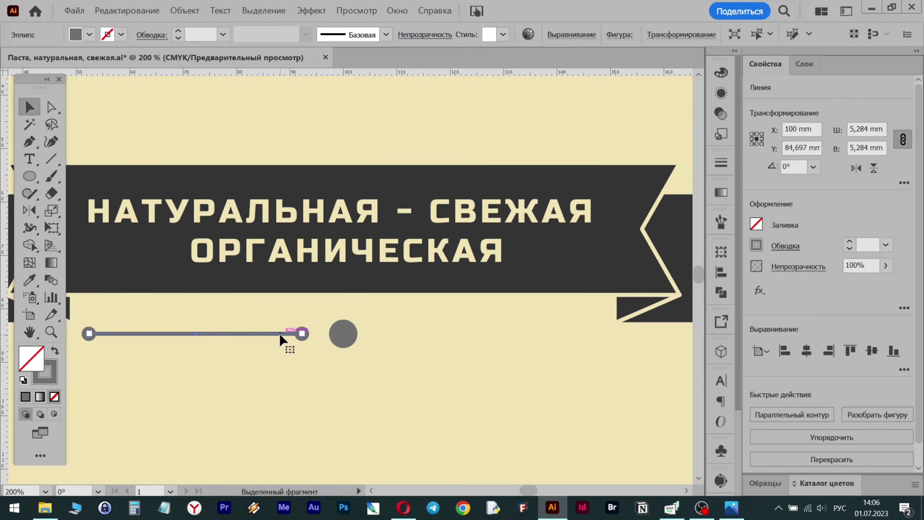
left_click(30, 211)
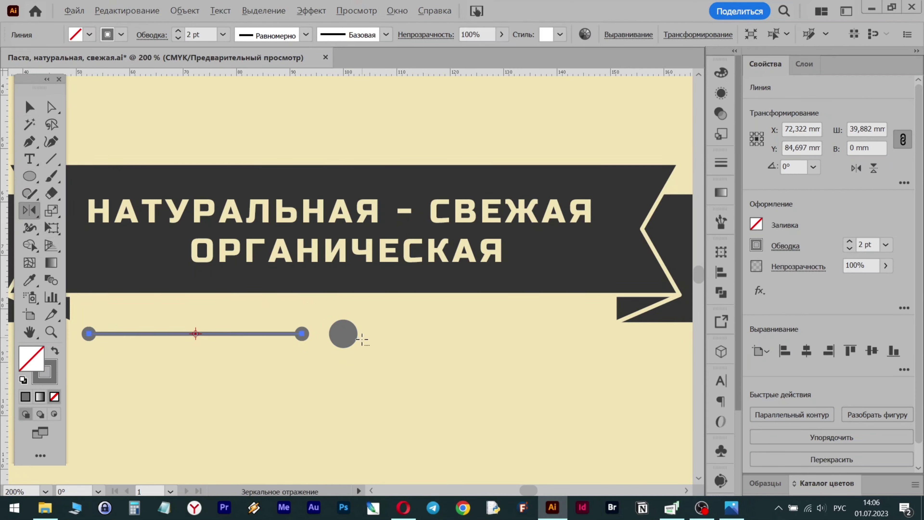
left_click(343, 333, "alt")
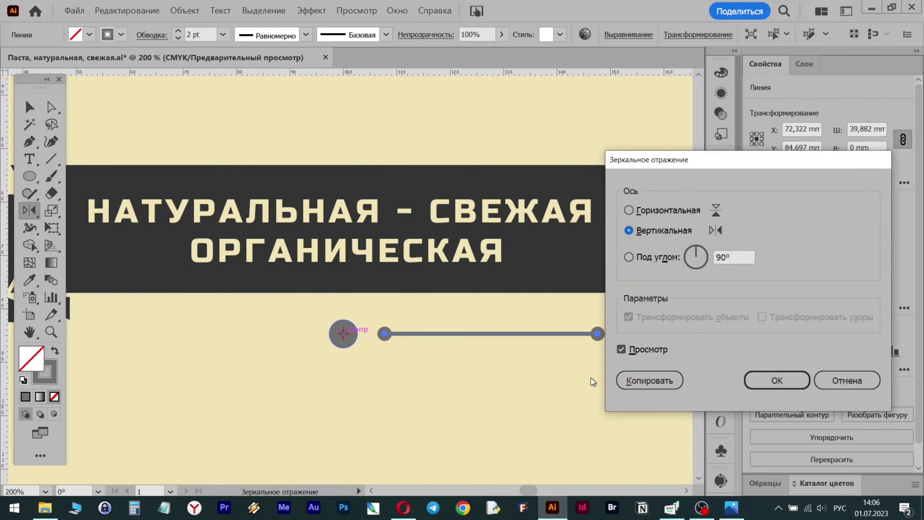
left_click(649, 380)
key("v")
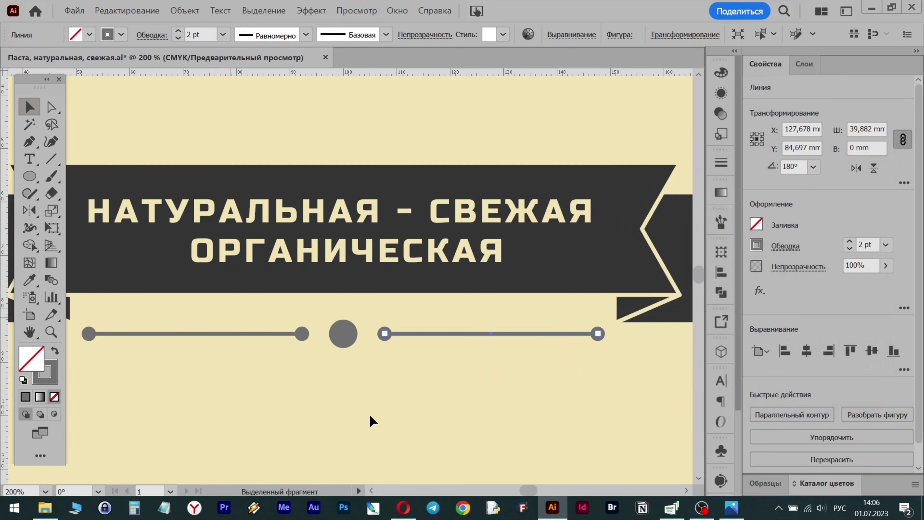
Step: Try to distribute the separate divider lines and circle by their horizontal centers relative to the ribbon
left_click_drag(443, 396, 237, 284)
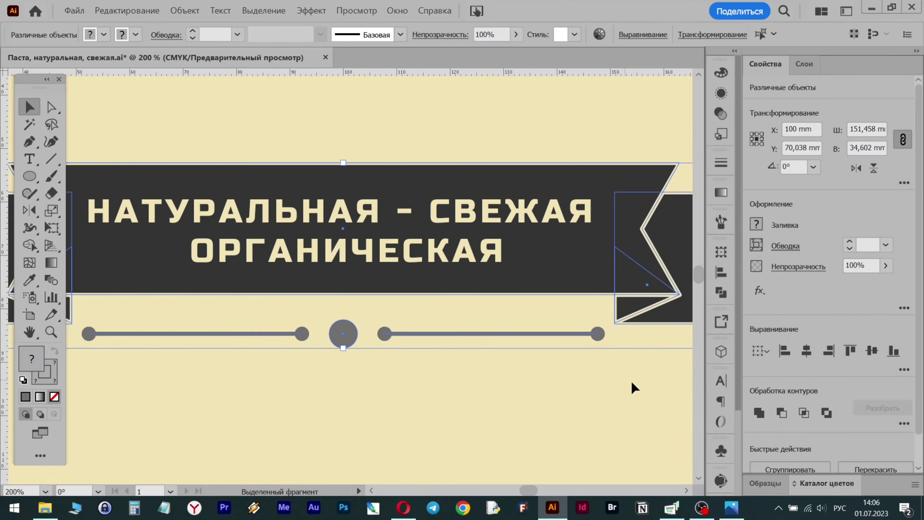
left_click(720, 272)
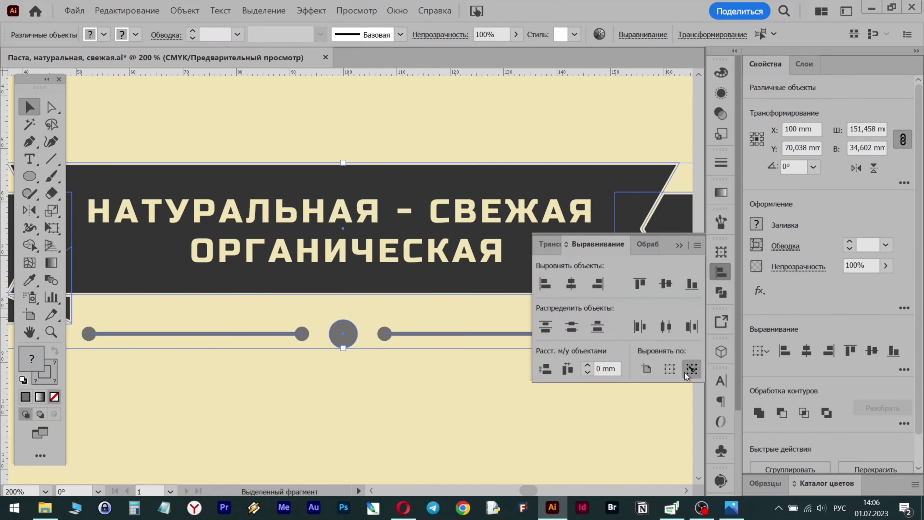
left_click(691, 369)
left_click(540, 184)
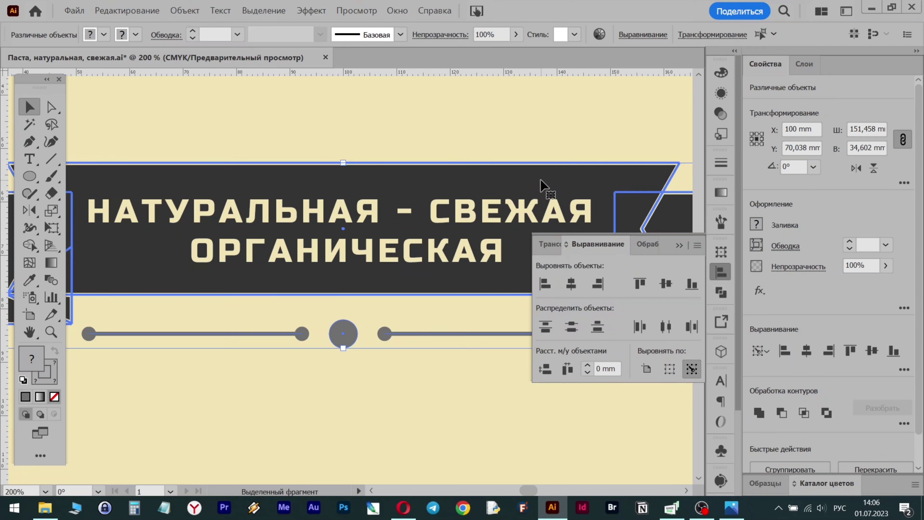
left_click(672, 331)
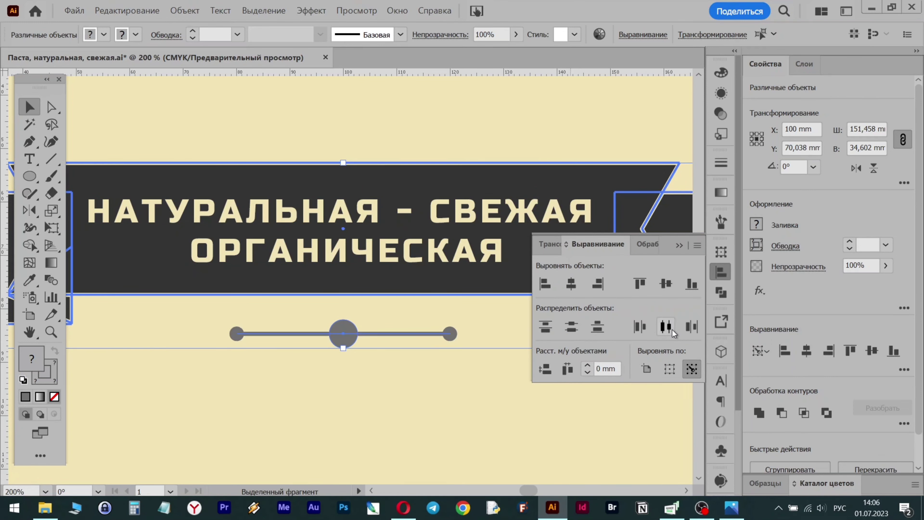
Step: Group the two dotted-end lines with the circle and center the group horizontally on the ribbon
left_click(382, 429)
left_click_drag(285, 372, 398, 319)
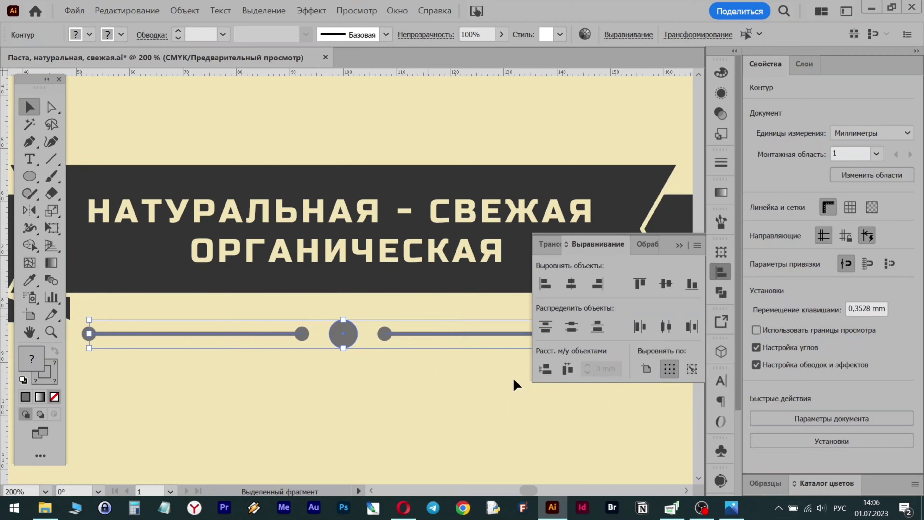
left_click(794, 470)
left_click_drag(278, 413, 349, 288)
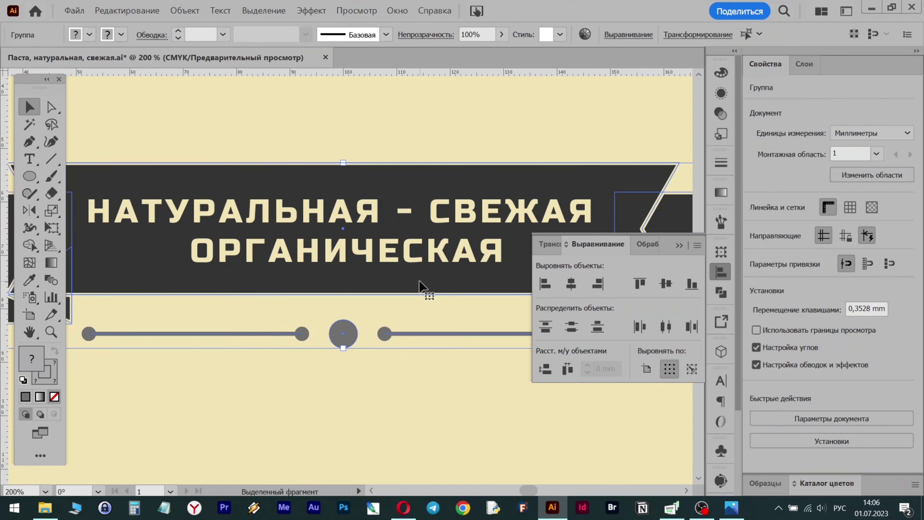
left_click(343, 334)
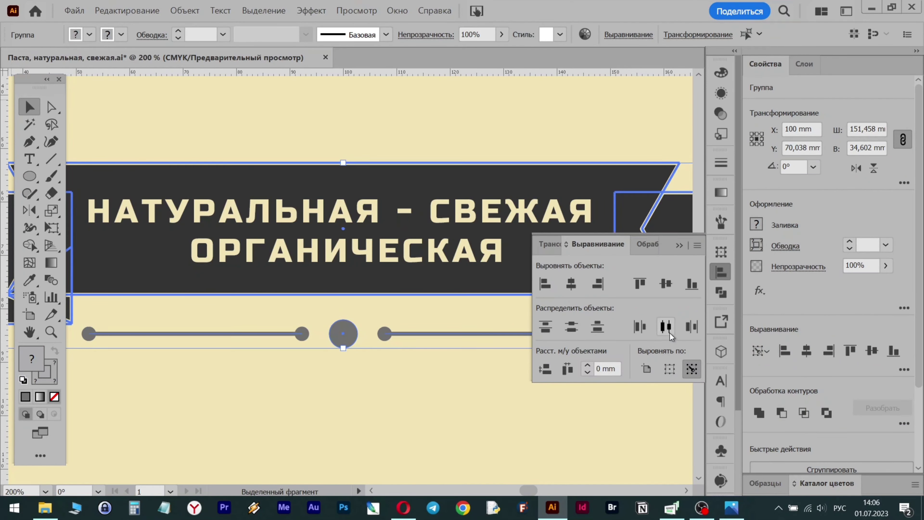
left_click(541, 463)
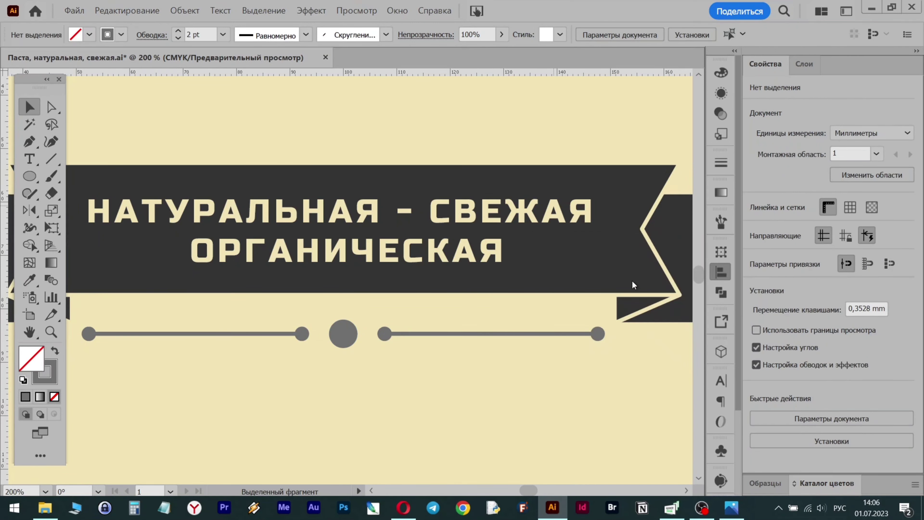
Step: Nudge the divider group up about 3 mm so it sits closer beneath the ribbon, between its folds
scroll(466, 396, "down", 2)
left_click(400, 364)
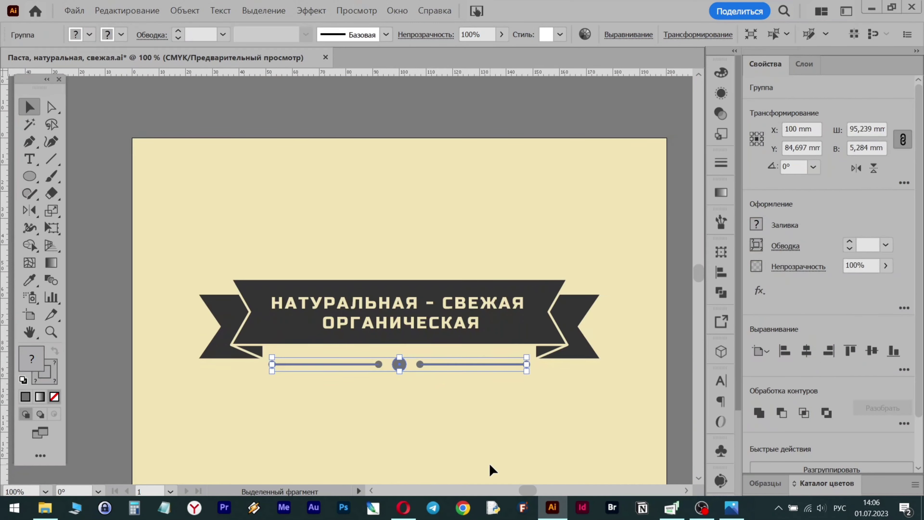
key("Up")
key("Up")
key("Up")
key("Up")
key("Up")
key("Up")
key("Up")
key("Up")
key("Up")
key("Up")
key("Up")
key("Up")
key("Up")
key("Up")
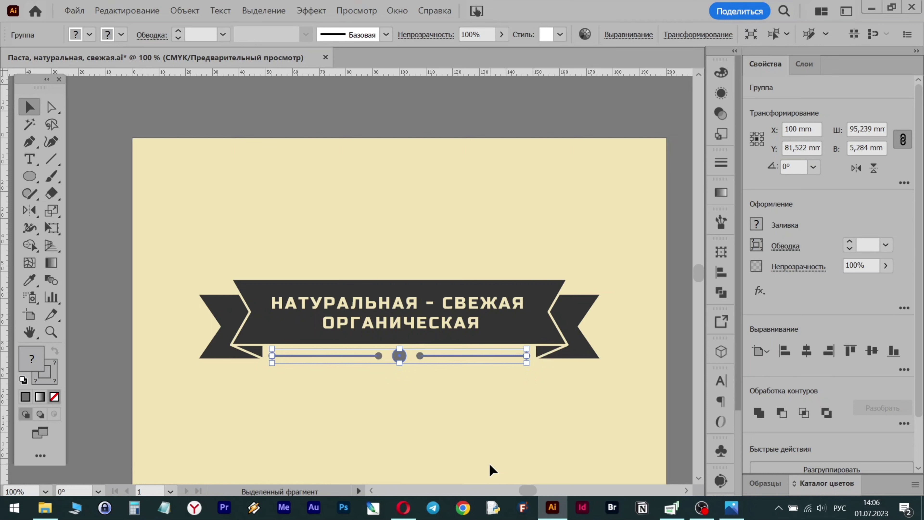
left_click(425, 455)
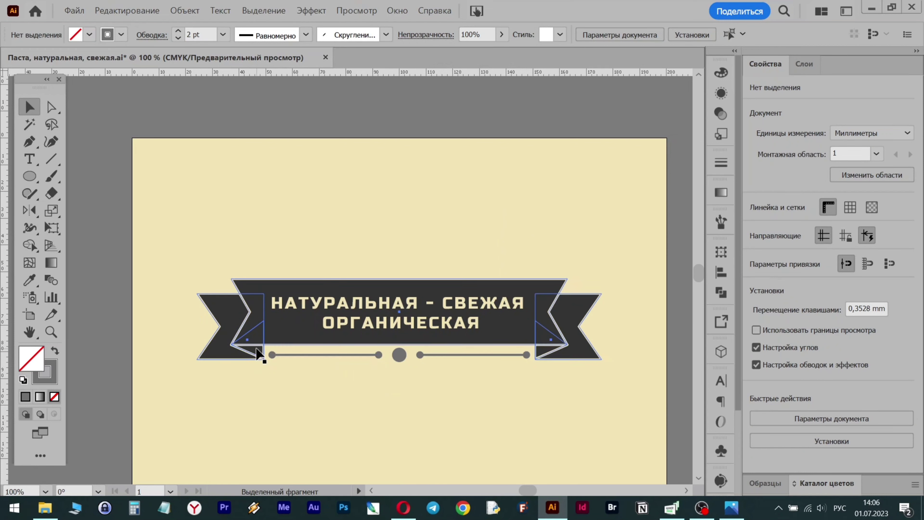
Step: Fill both folded corners of the ribbon with the divider's mid-grey color inside the group
double_click(258, 352)
left_click(258, 354)
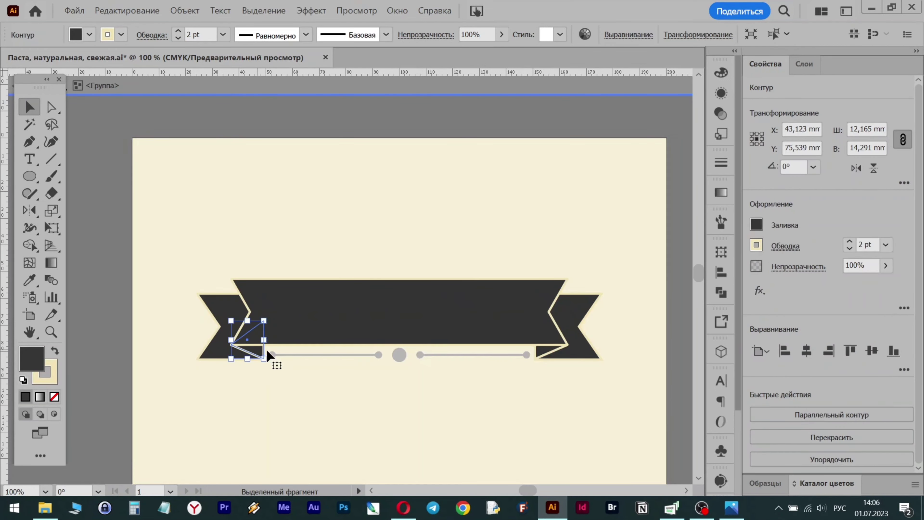
left_click(756, 225)
left_click(640, 318)
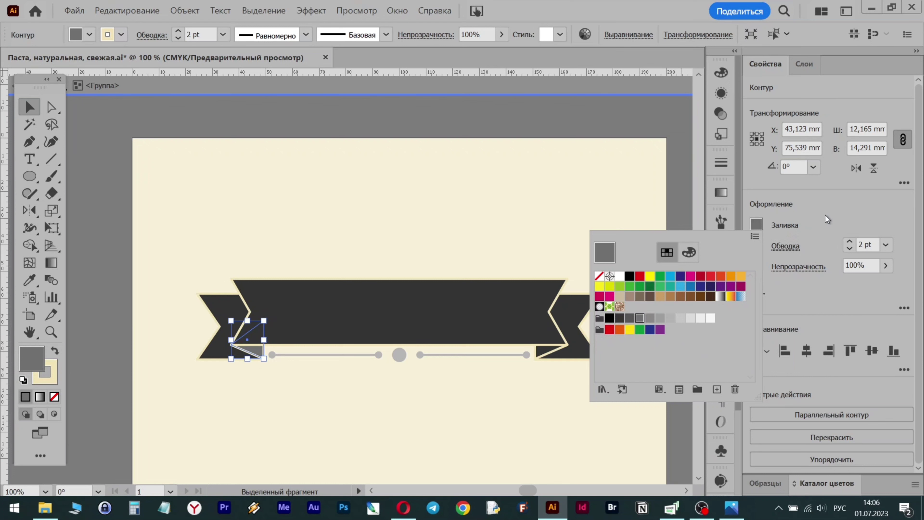
left_click(551, 340)
left_click(562, 349)
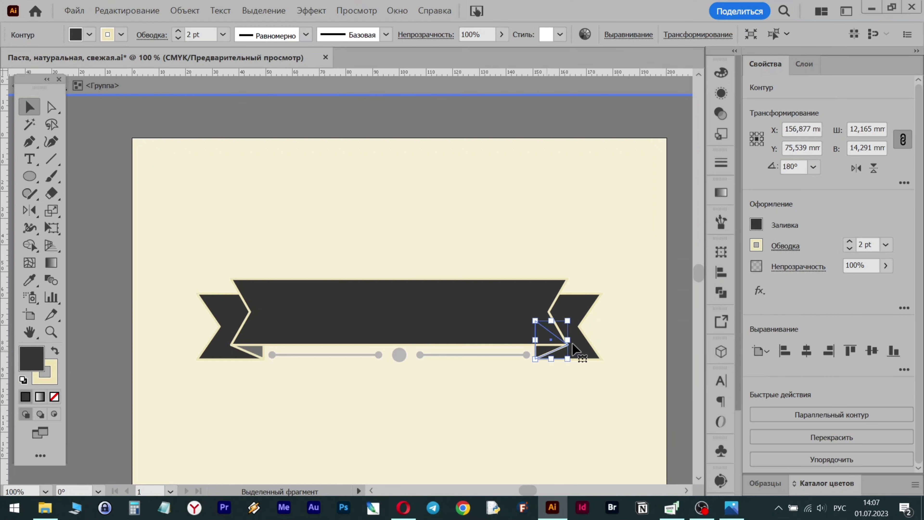
left_click(756, 225)
left_click(640, 318)
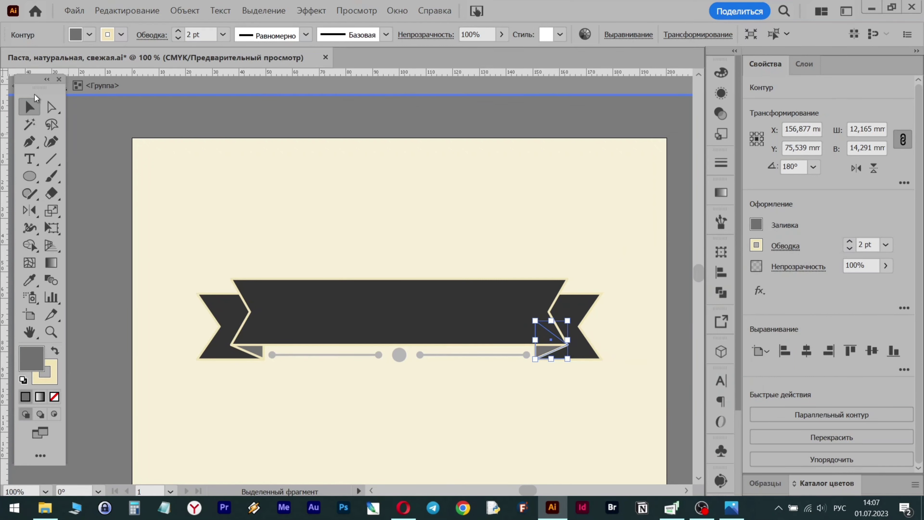
left_click_drag(35, 90, 32, 111)
left_click(18, 86)
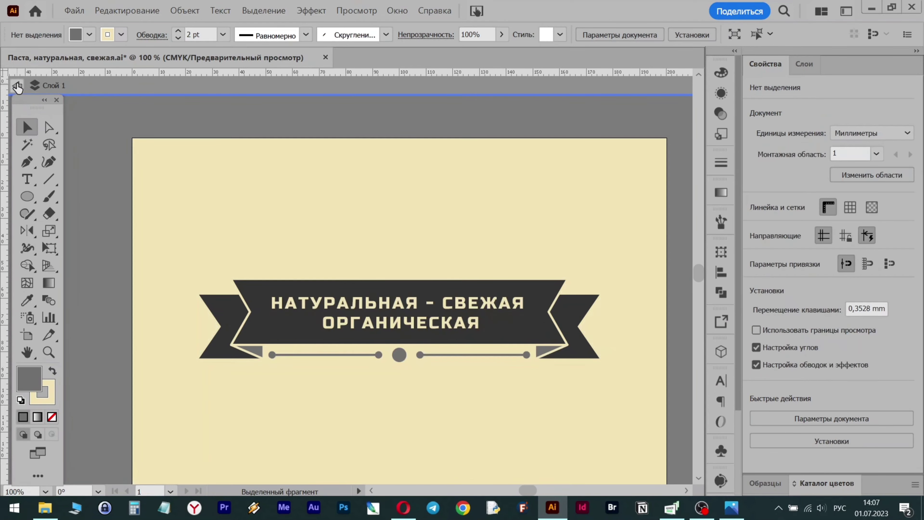
Step: Move the ribbon, tagline and divider together up to the artboard's upper part, at about Y 27.6 mm
scroll(254, 138, "down", 3)
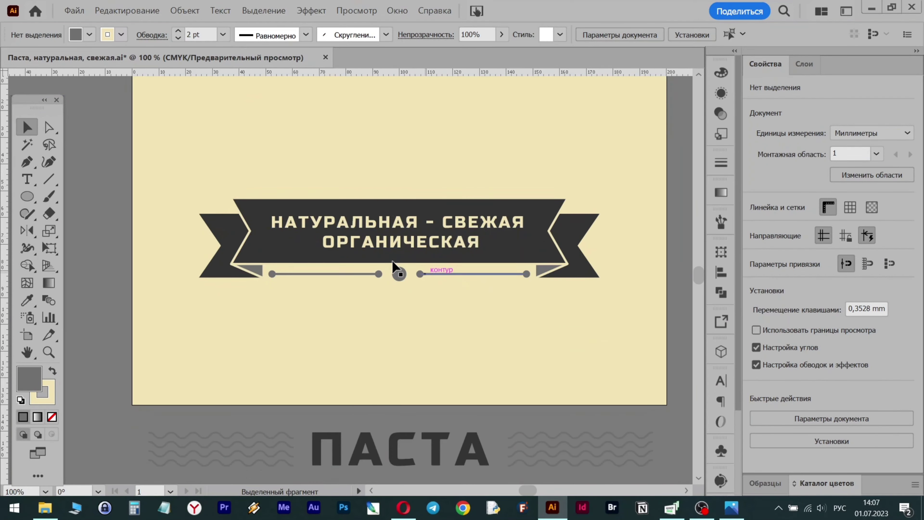
left_click_drag(204, 160, 542, 293)
scroll(542, 293, "up", 1)
left_click_drag(439, 243, 438, 126)
Step: Move the ПАСТА lettering with its wavy lines onto the artboard below the ribbon, at about Y 85.1 mm
scroll(645, 462, "down", 2)
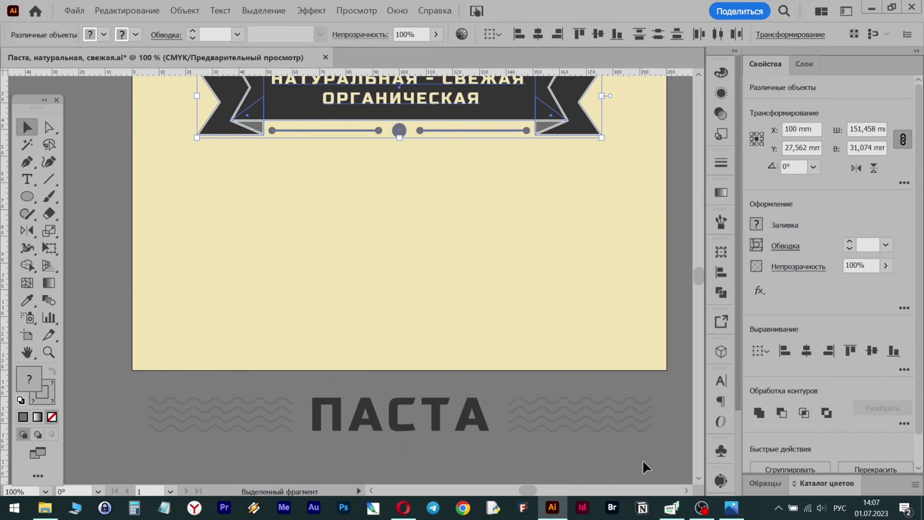
mouse_move(272, 416)
left_mouse_down()
mouse_move(275, 213)
mouse_move(270, 253)
left_mouse_up()
scroll(414, 375, "up", 3)
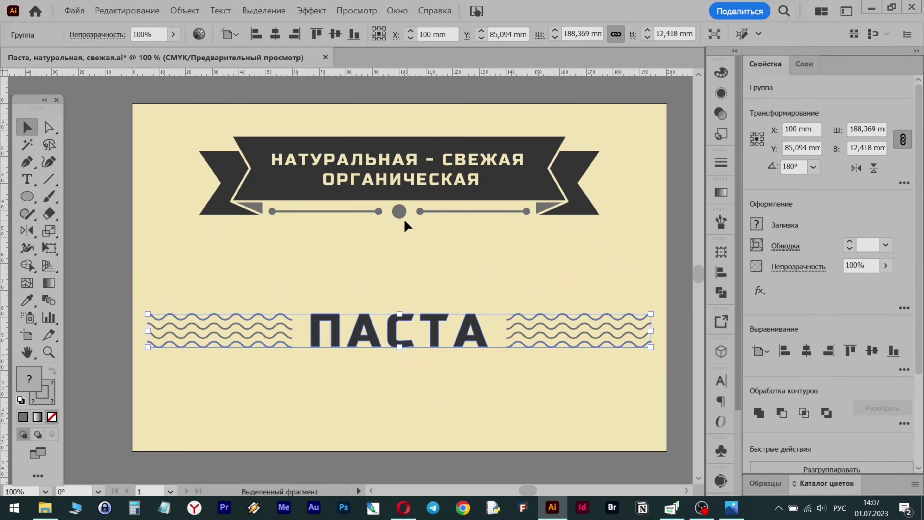
Step: Group the ribbon, tagline and divider, and move the group down to about X 99 mm, Y 38.7 mm
left_click_drag(222, 149, 603, 233)
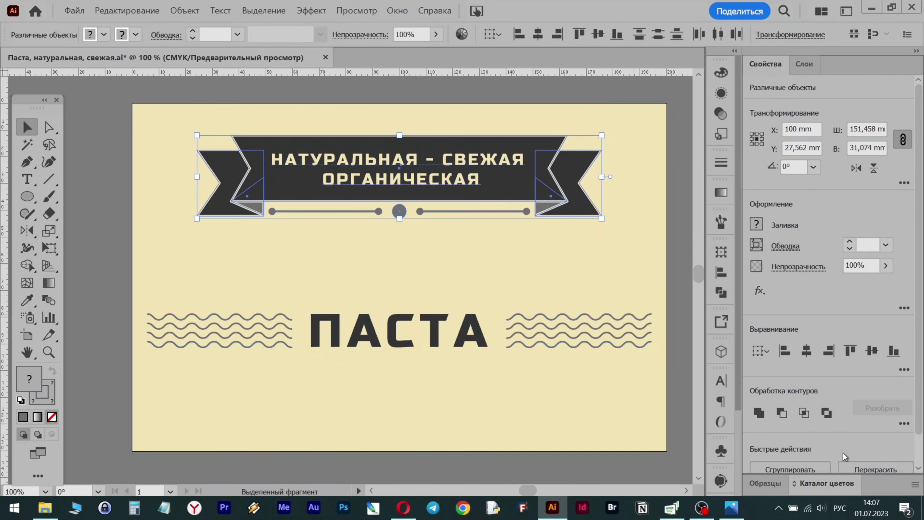
left_click(805, 471)
left_click(558, 268)
left_click_drag(473, 163, 473, 193)
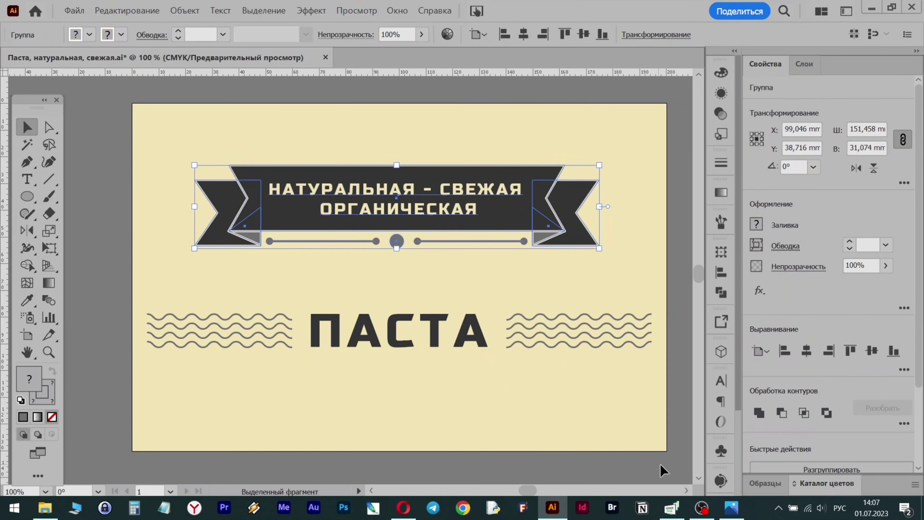
Step: Expand the appearance of all the artwork, and expand the divider group into filled shapes without strokes
scroll(672, 473, "up", 1)
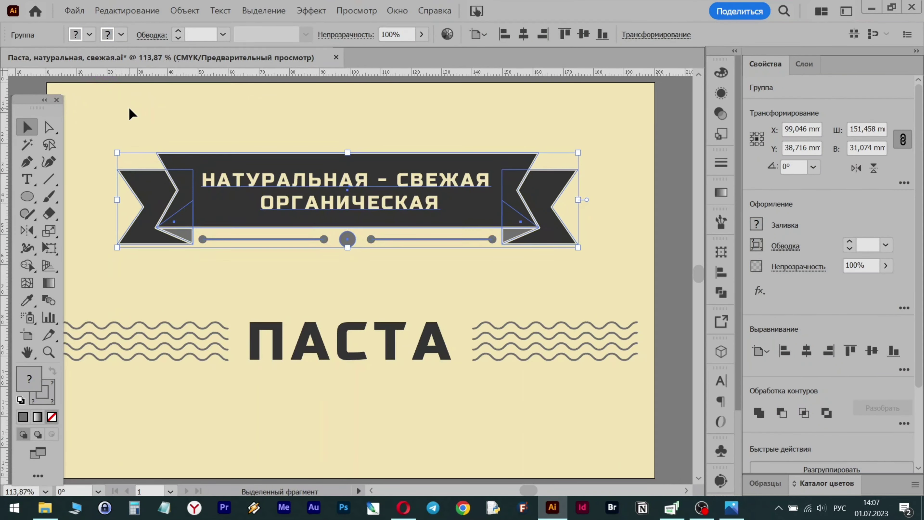
scroll(233, 144, "left", 3)
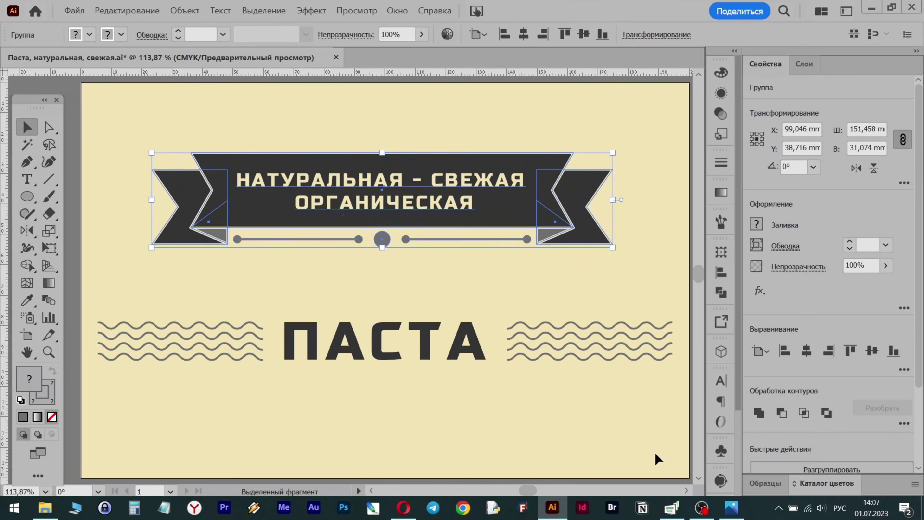
left_click_drag(593, 436, 218, 157)
left_click(184, 10)
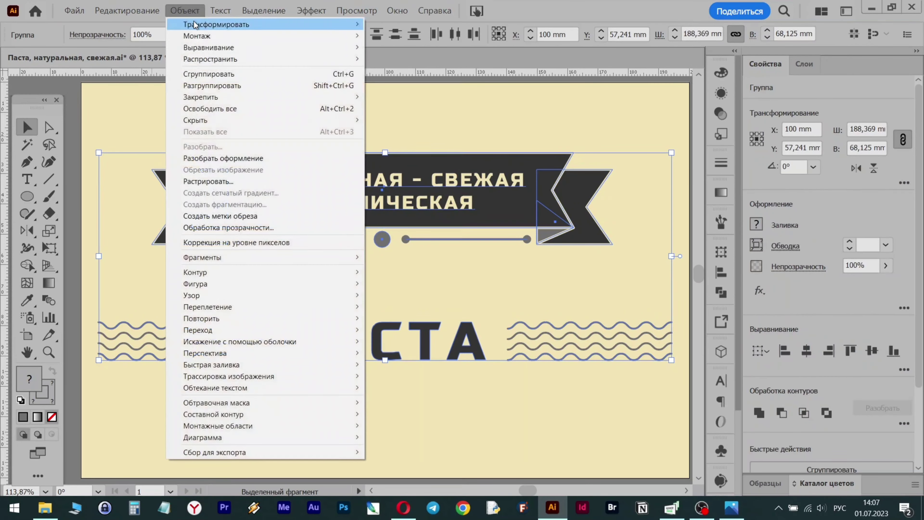
left_click(227, 158)
left_click(184, 11)
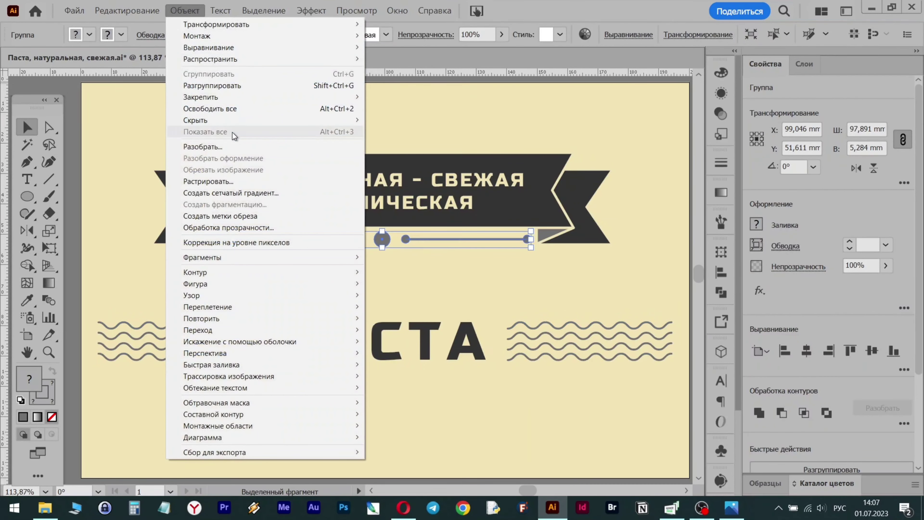
left_click(233, 145)
left_click(613, 330)
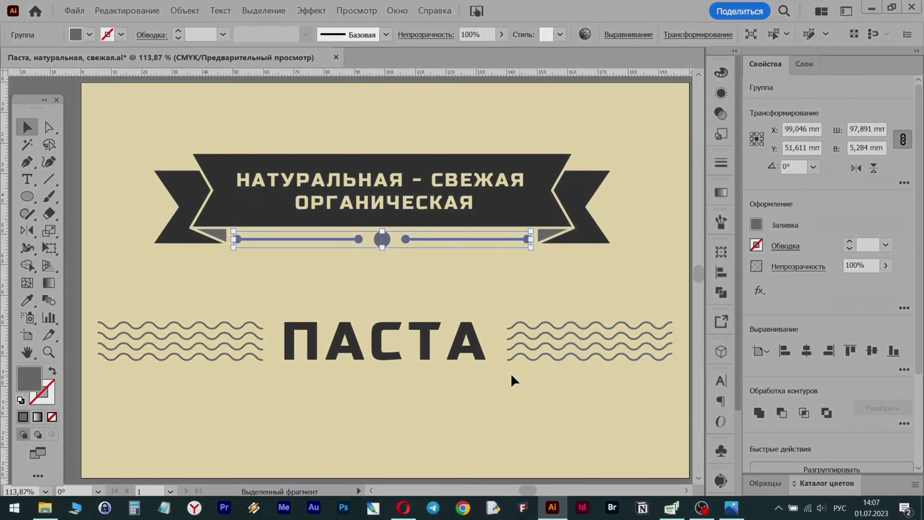
left_click(512, 380)
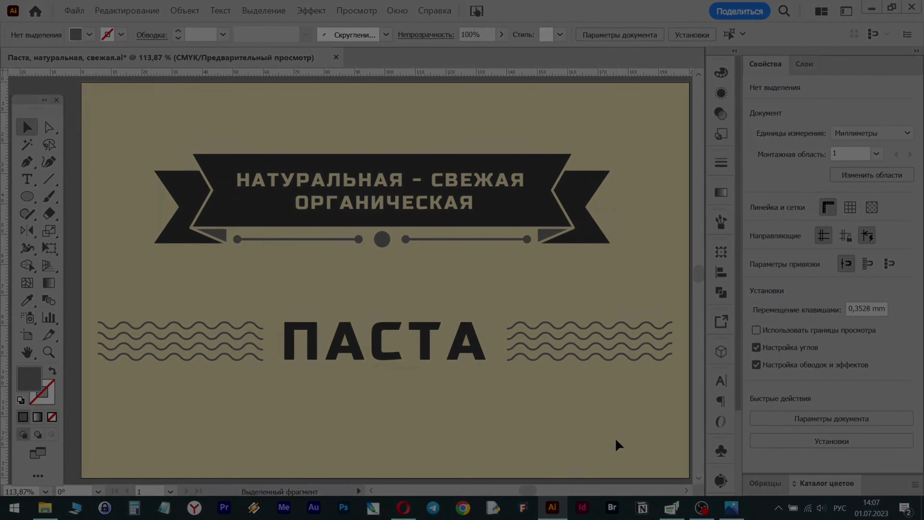